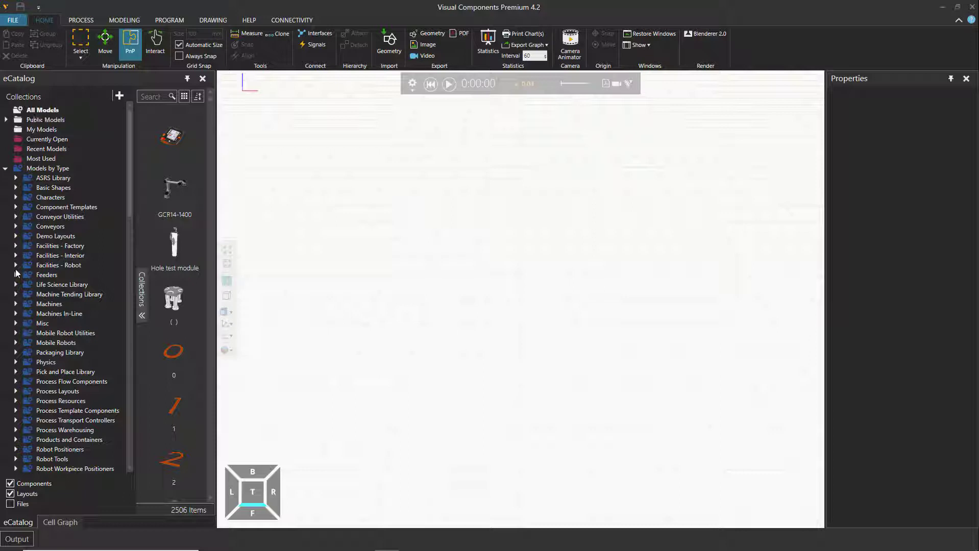
Show the Demo Layouts collection from the models sorted by type in the eCatalog
left_click(49, 236)
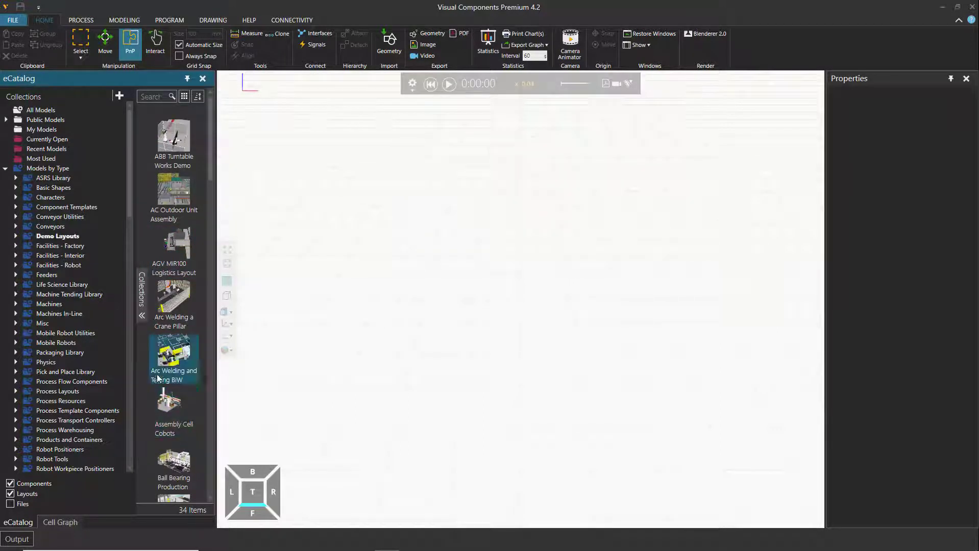
mouse_move(167, 202)
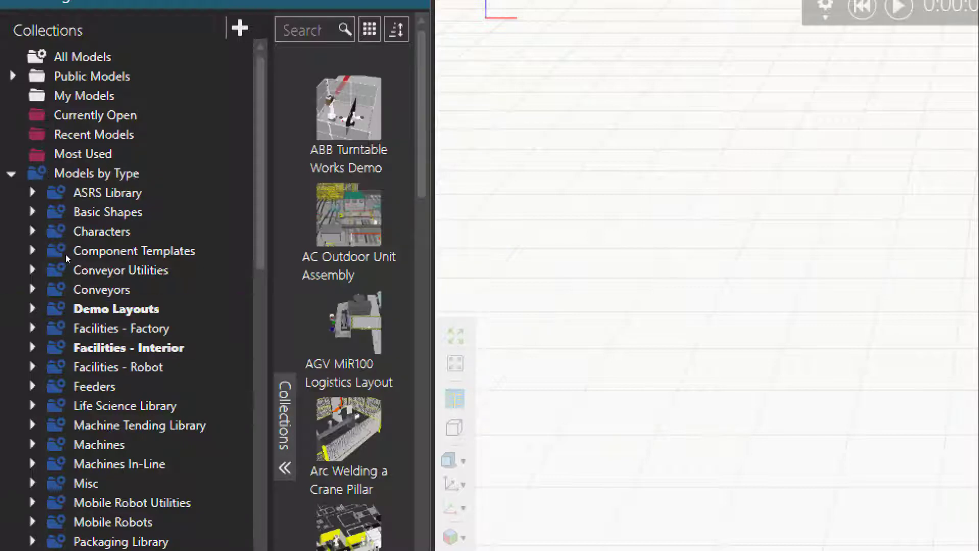
left_click(63, 309)
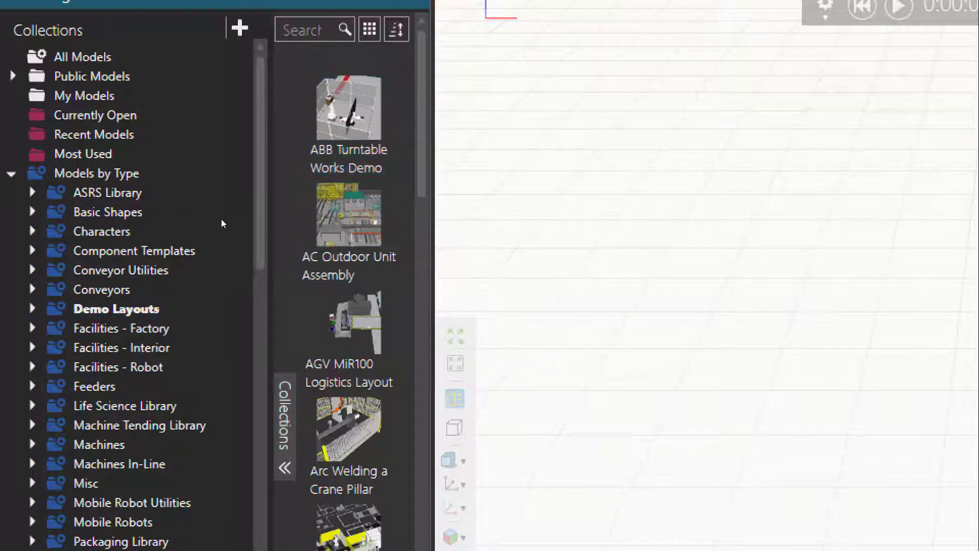
Widen the eCatalog slightly and load the ABB Turntable Works Demo layout into the 3D world
left_click_drag(433, 216, 517, 216)
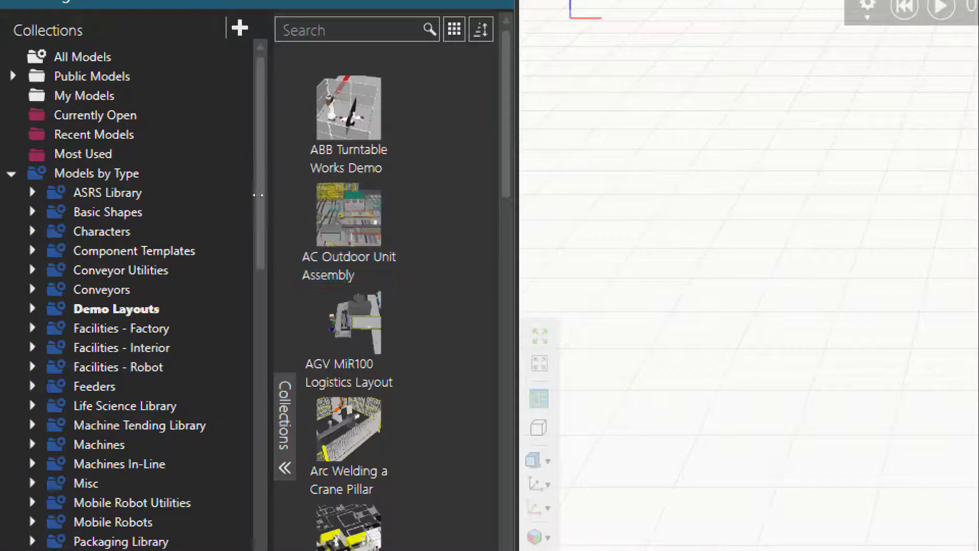
left_click_drag(228, 212, 228, 212)
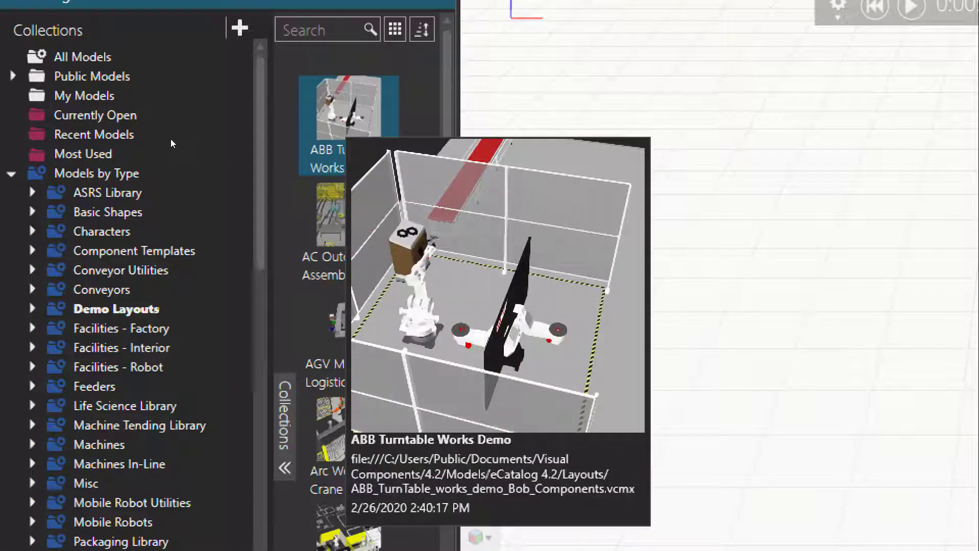
left_click_drag(170, 137, 361, 219)
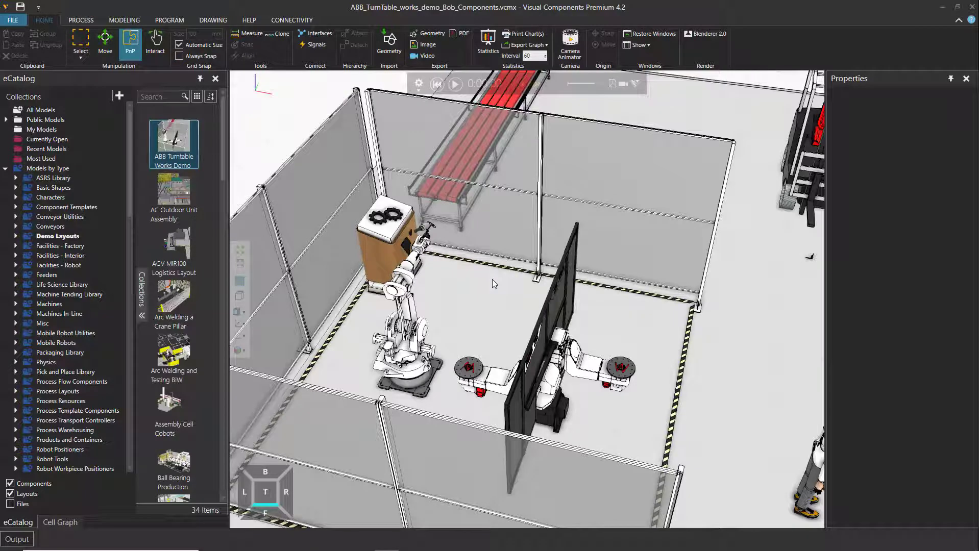
Examine the loaded turntable cell up close, as a whole and from several sides, including the conveyor and forklift
scroll(474, 265, "down", 5)
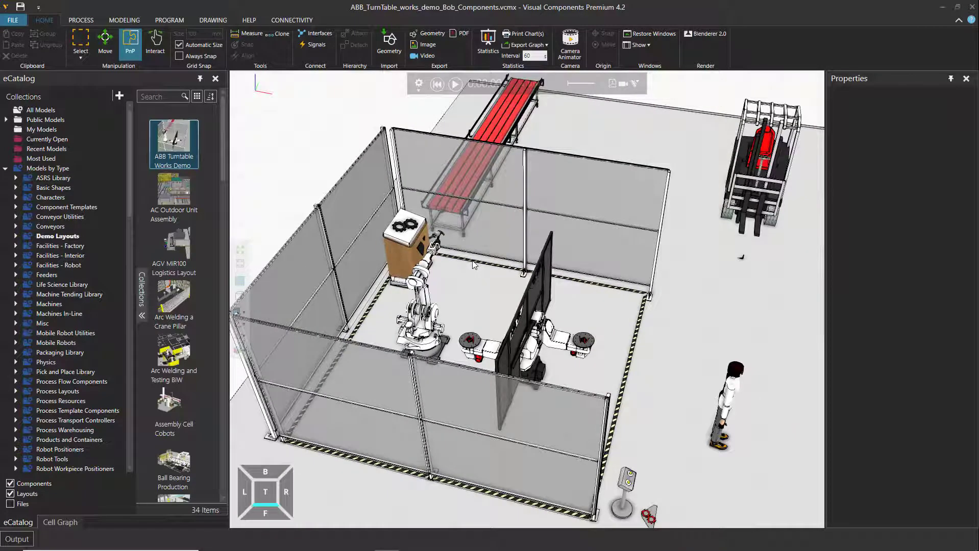
scroll(483, 273, "down", 5)
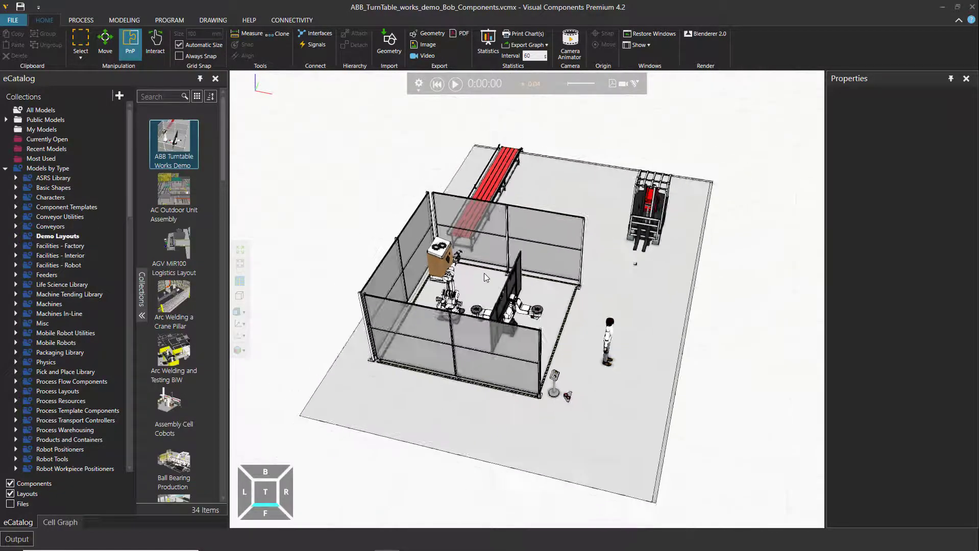
scroll(485, 273, "up", 3)
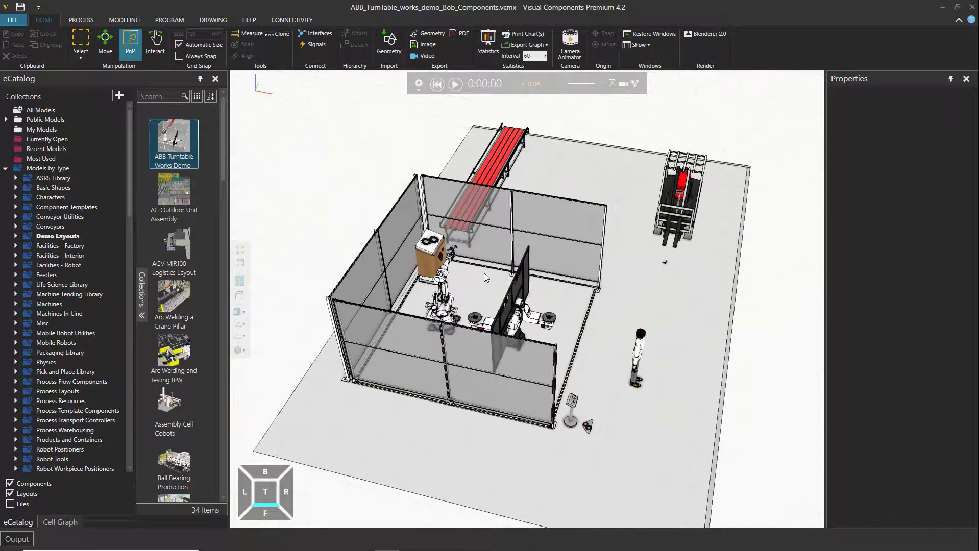
scroll(487, 277, "up", 5)
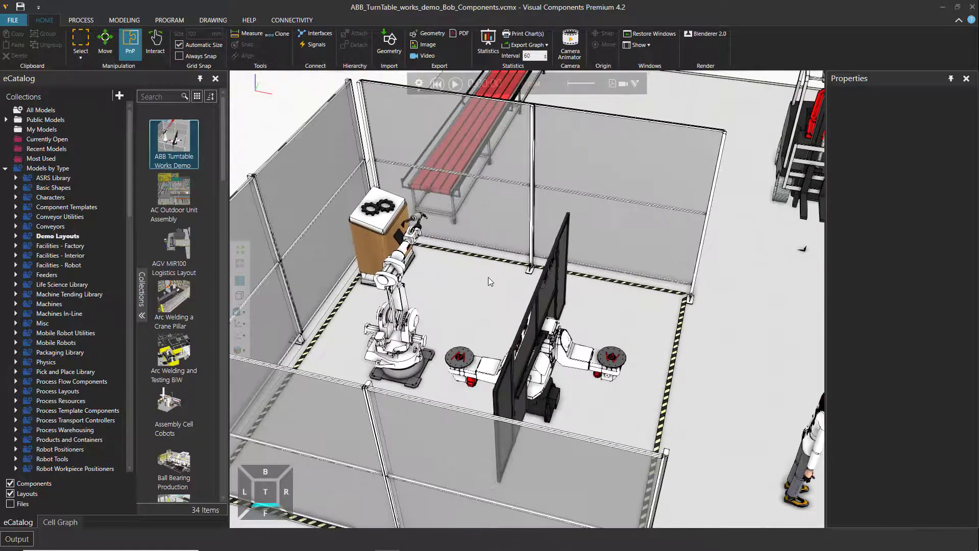
scroll(488, 278, "down", 6)
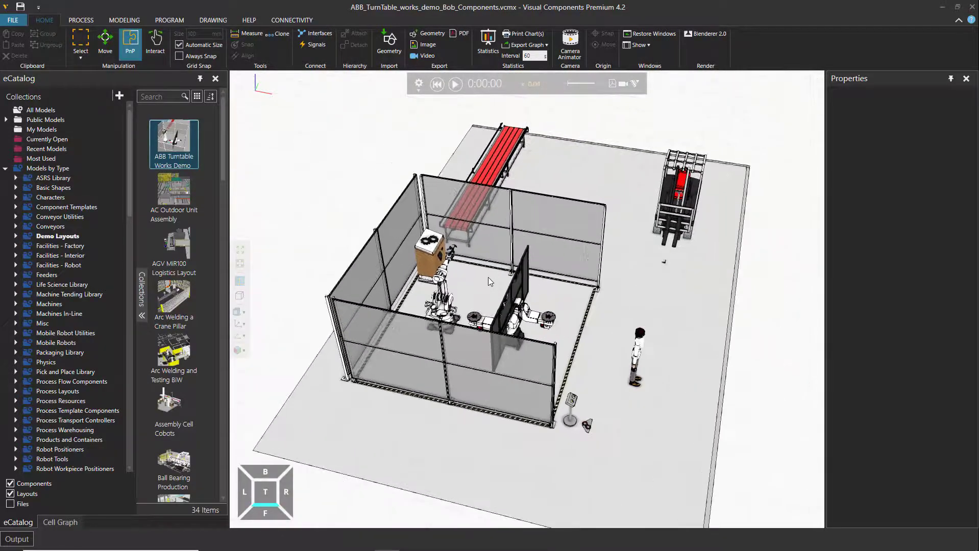
scroll(488, 277, "up", 4)
scroll(488, 276, "down", 3)
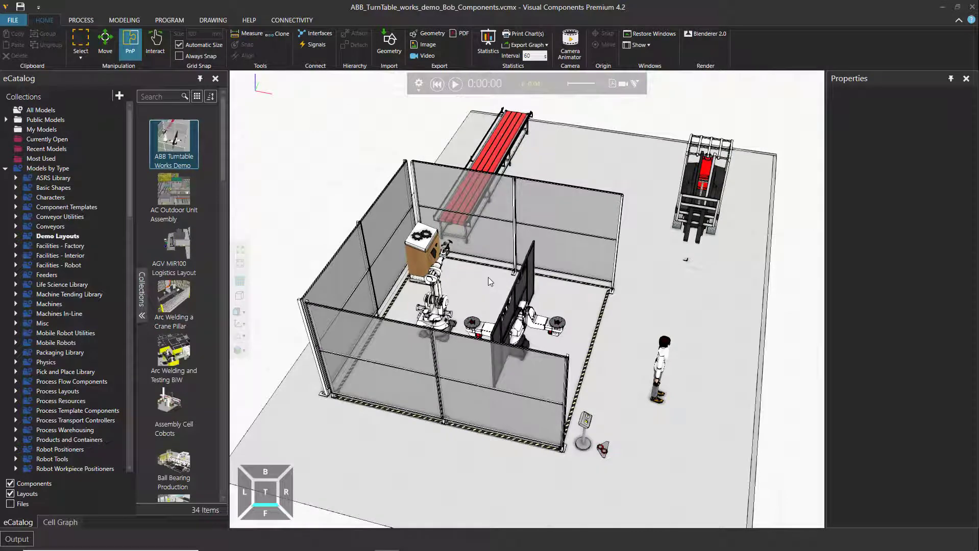
right_click_drag(741, 354, 725, 361)
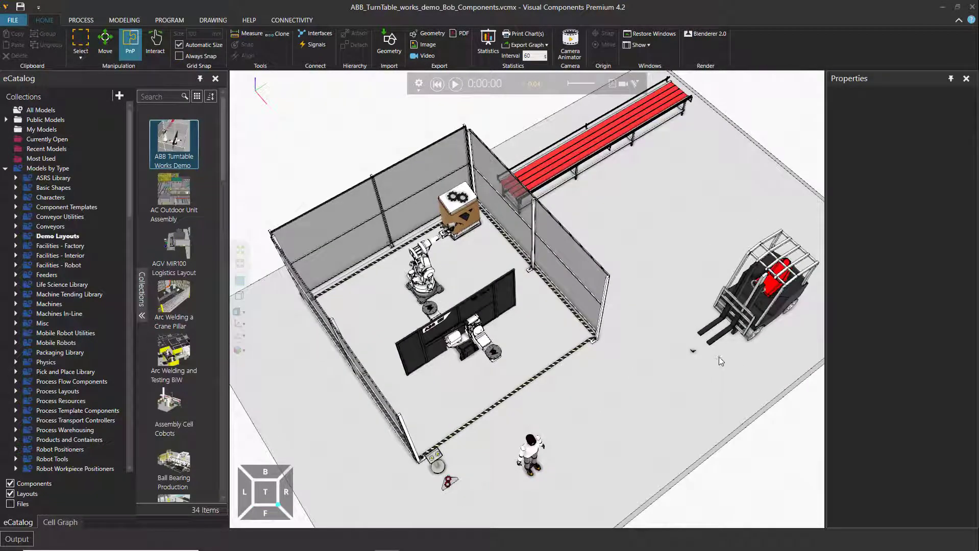
right_click_drag(666, 416, 408, 439)
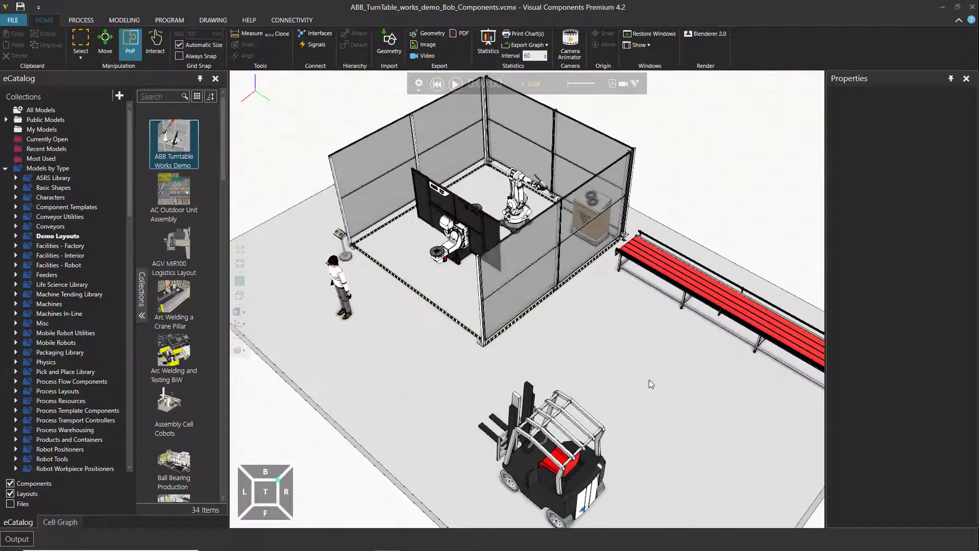
right_click_drag(654, 379, 692, 381)
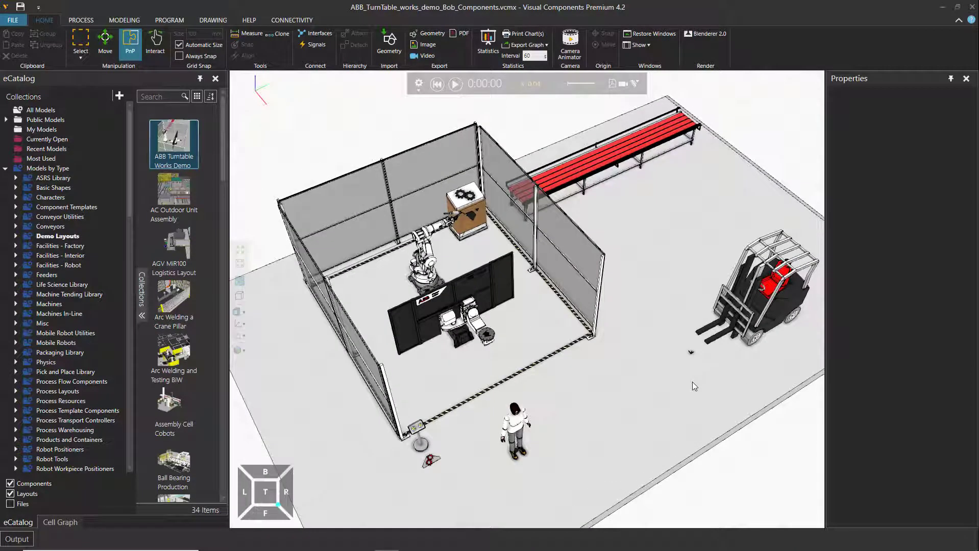
Select the forklift to show its component properties and inspect it within the layout
left_click(755, 325)
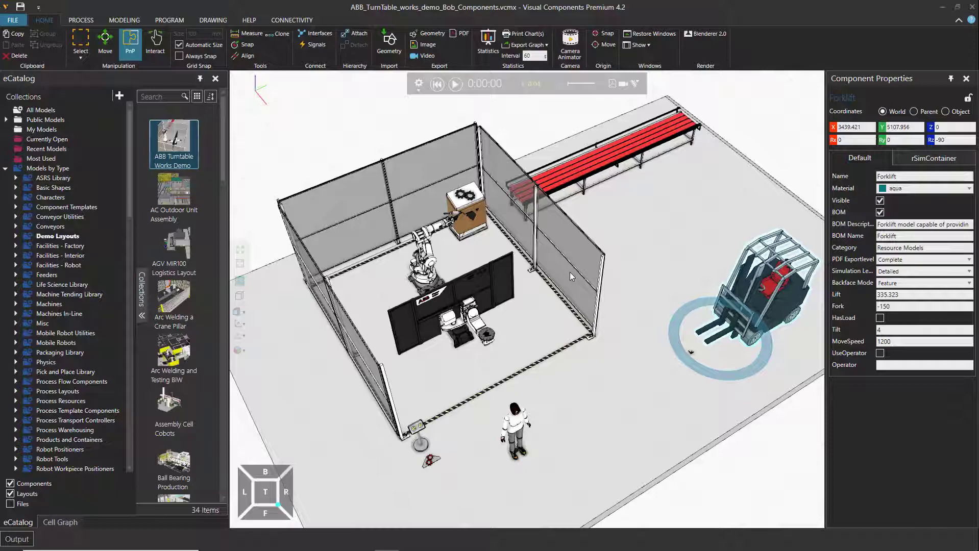
mouse_move(627, 391)
right_mouse_down()
mouse_move(589, 394)
mouse_move(639, 390)
mouse_move(555, 387)
mouse_move(631, 394)
right_mouse_up()
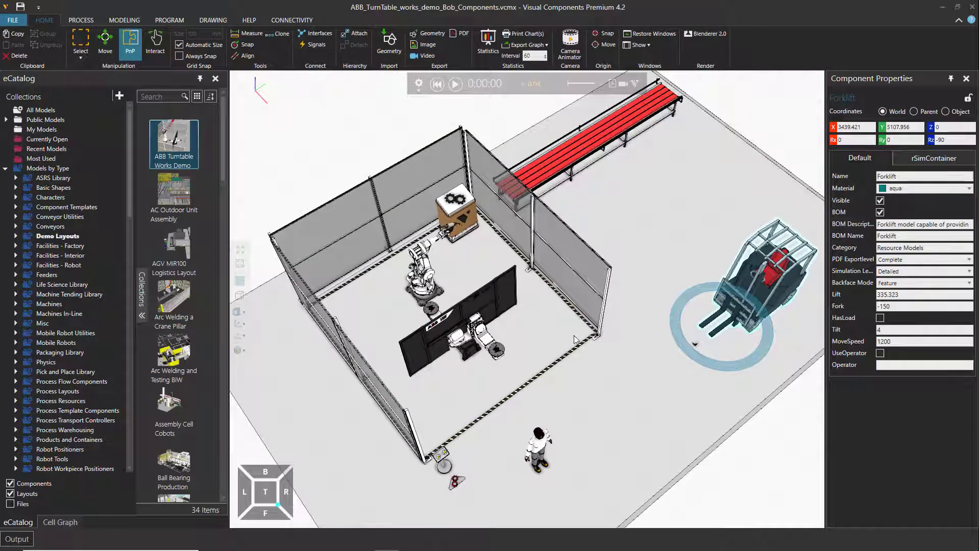
scroll(568, 319, "down", 5)
scroll(568, 320, "up", 5)
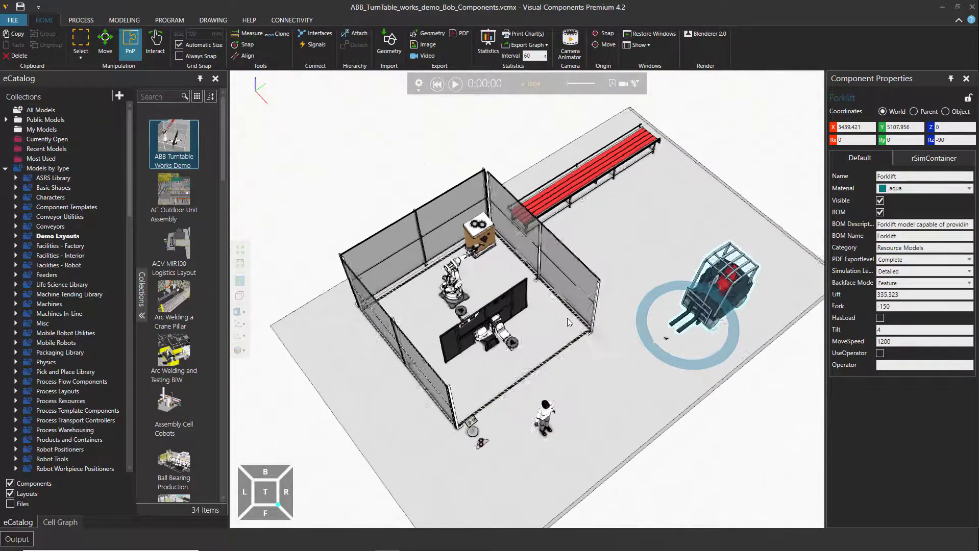
right_click_drag(587, 386, 592, 376)
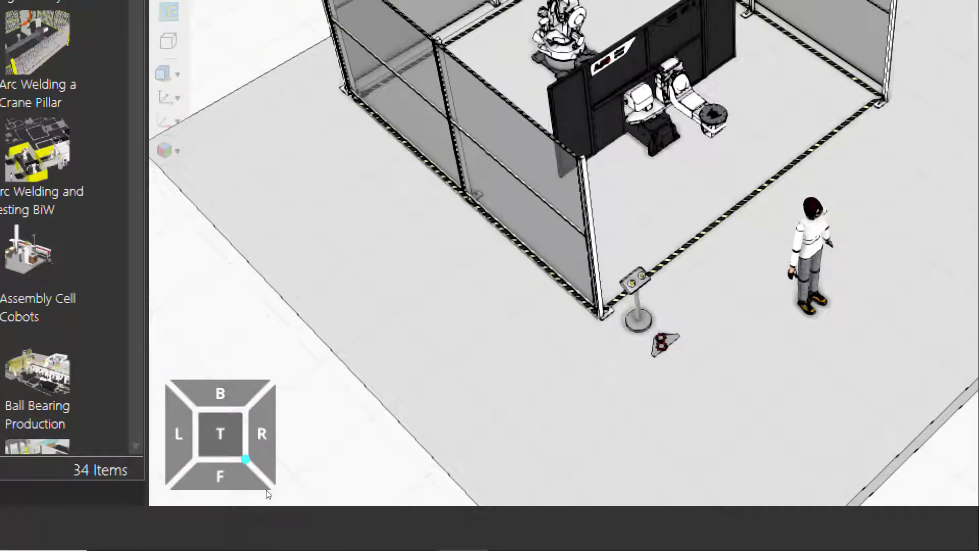
Switch to the top view and inspect the complete floor area of the layout from above
key("KP_5")
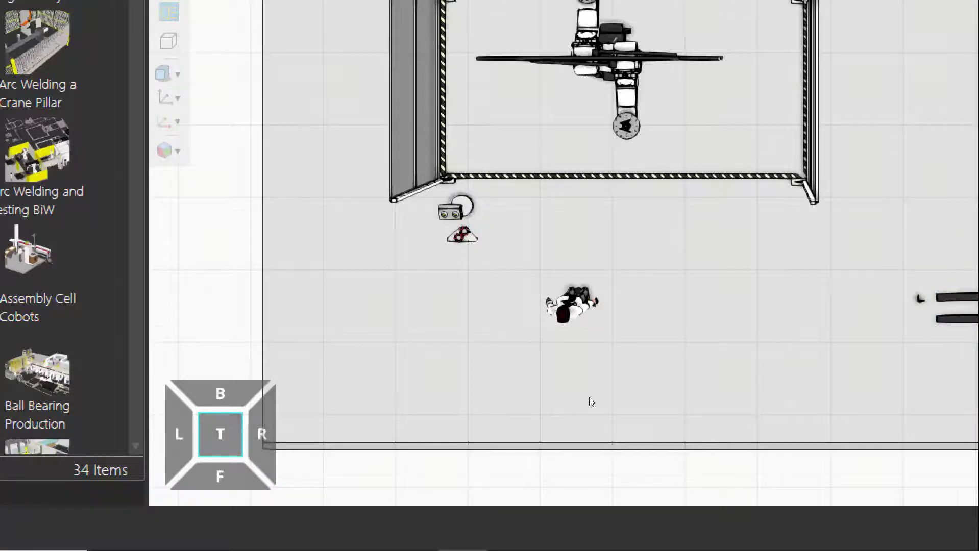
scroll(590, 400, "down", 5)
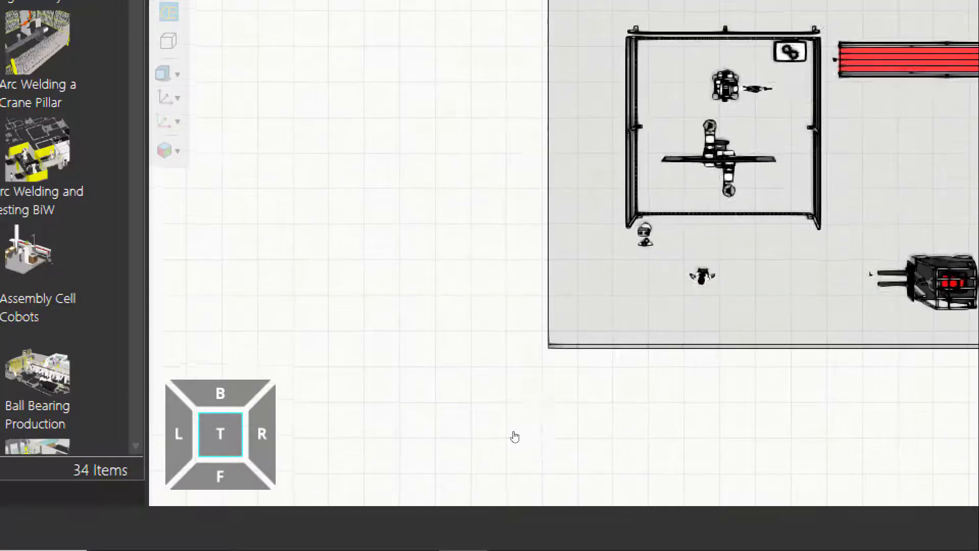
middle_click_drag(514, 436, 454, 454)
mouse_move(459, 439)
right_mouse_down()
mouse_move(455, 427)
mouse_move(462, 434)
right_mouse_up()
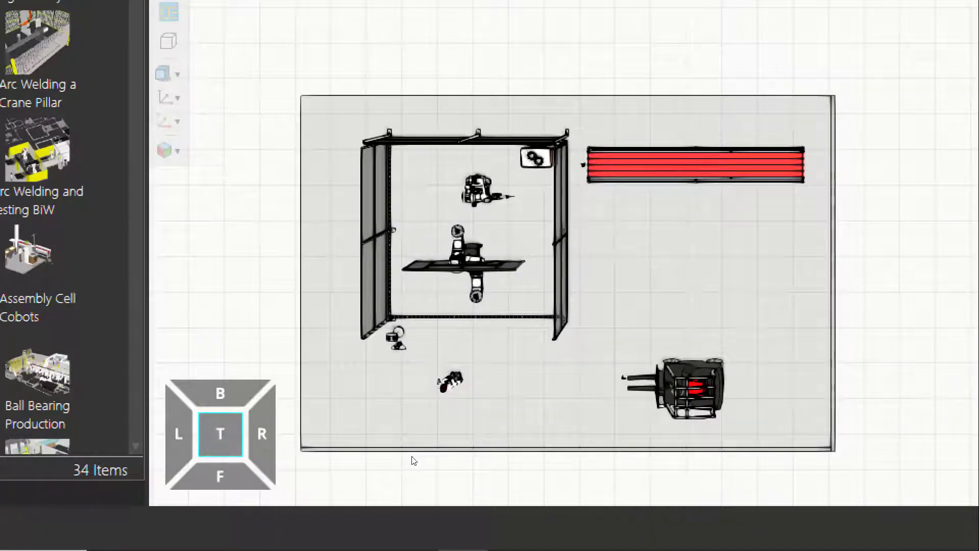
mouse_move(413, 457)
middle_mouse_down()
mouse_move(477, 410)
mouse_move(504, 449)
mouse_move(444, 485)
mouse_move(400, 457)
mouse_move(400, 447)
middle_mouse_up()
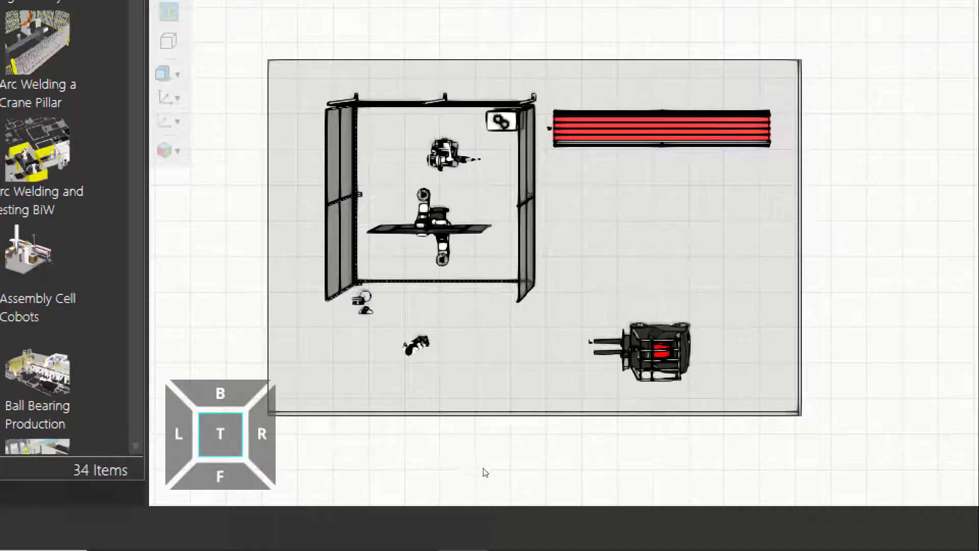
mouse_move(485, 473)
middle_mouse_down()
mouse_move(496, 478)
mouse_move(497, 466)
mouse_move(482, 481)
middle_mouse_up()
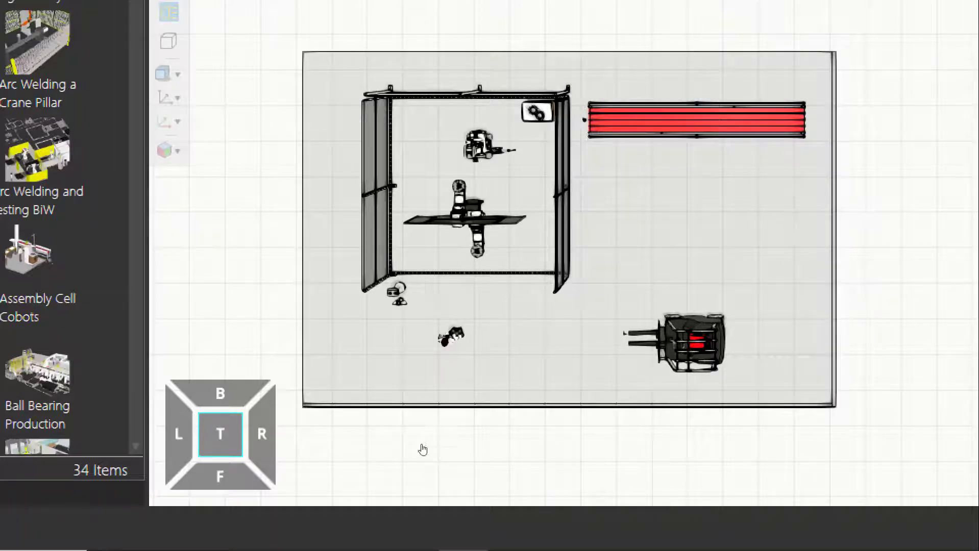
mouse_move(422, 450)
middle_mouse_down()
mouse_move(468, 439)
mouse_move(479, 461)
mouse_move(436, 449)
middle_mouse_up()
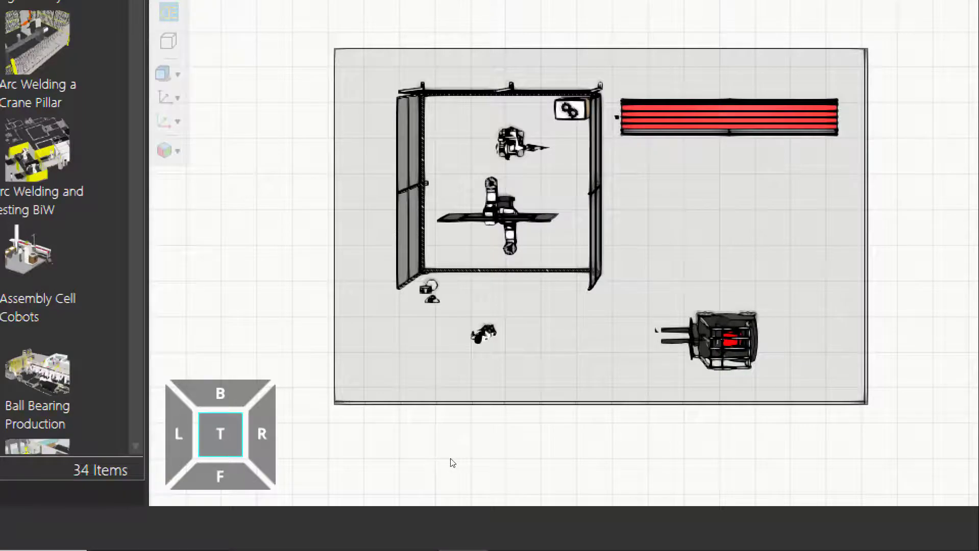
mouse_move(452, 478)
middle_mouse_down()
mouse_move(441, 489)
mouse_move(429, 470)
mouse_move(449, 458)
middle_mouse_up()
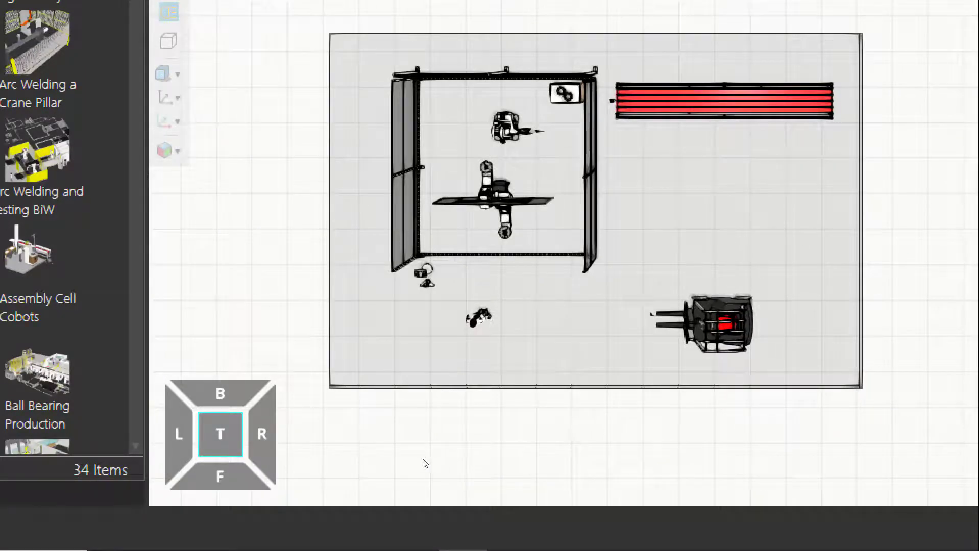
Rotate the top view in quarter turns, return it to its original orientation and check the whole layout
left_click(270, 491)
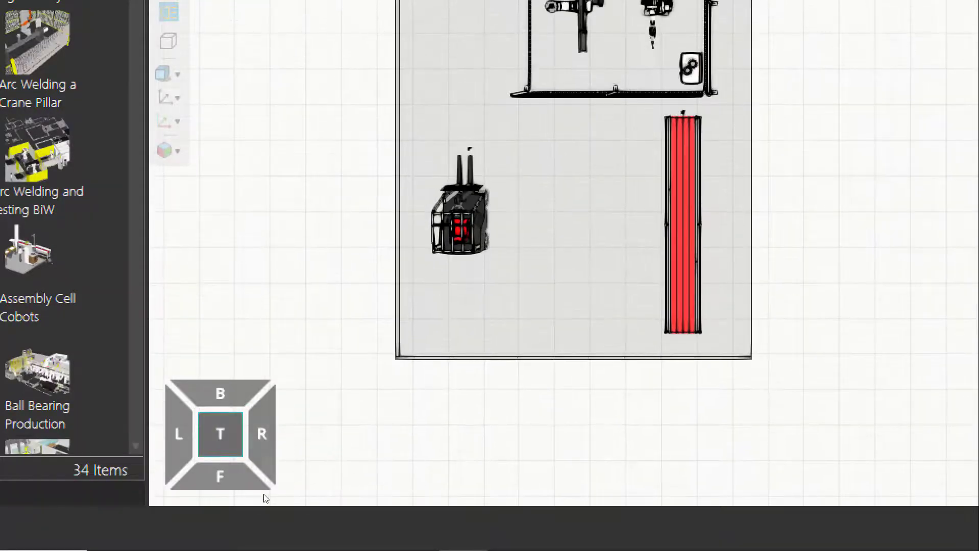
left_click(265, 498)
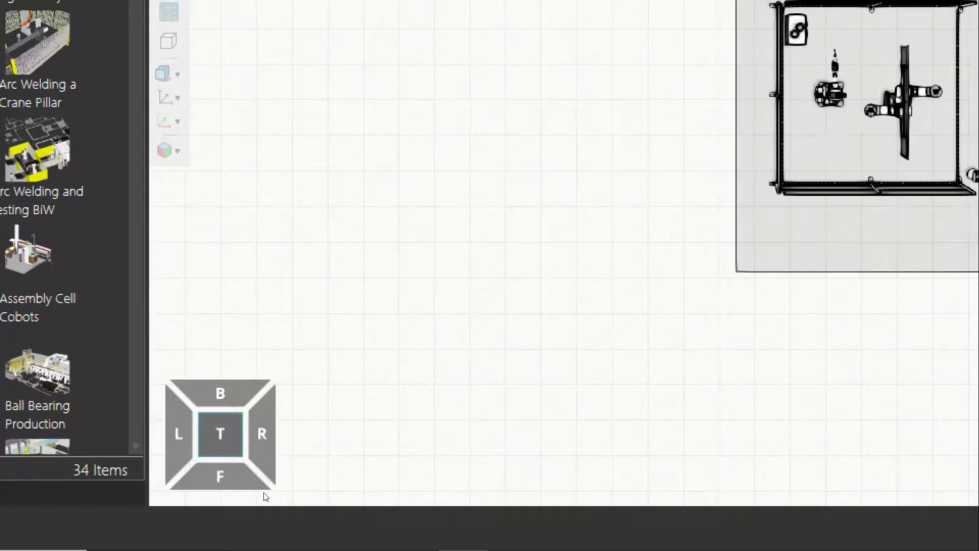
middle_click_drag(370, 470, 324, 488)
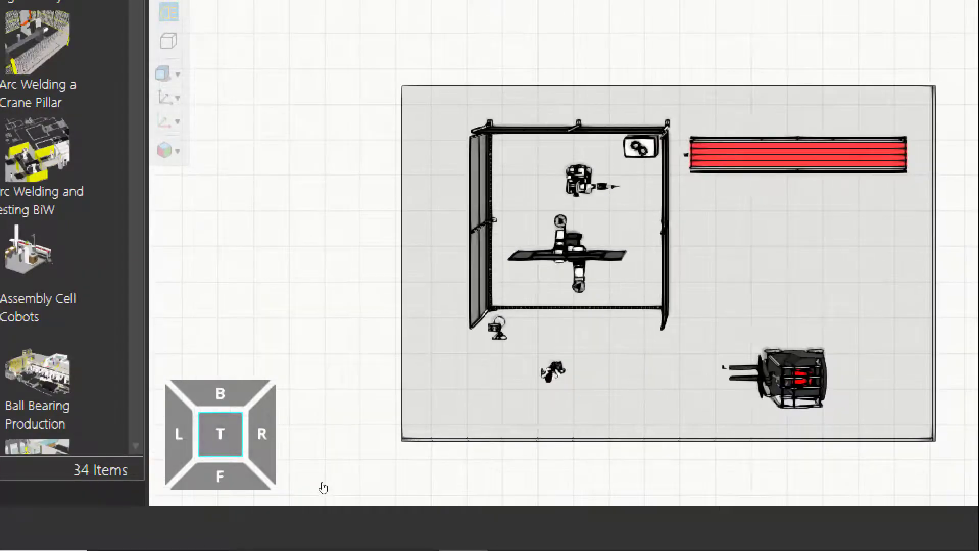
scroll(454, 477, "down", 3)
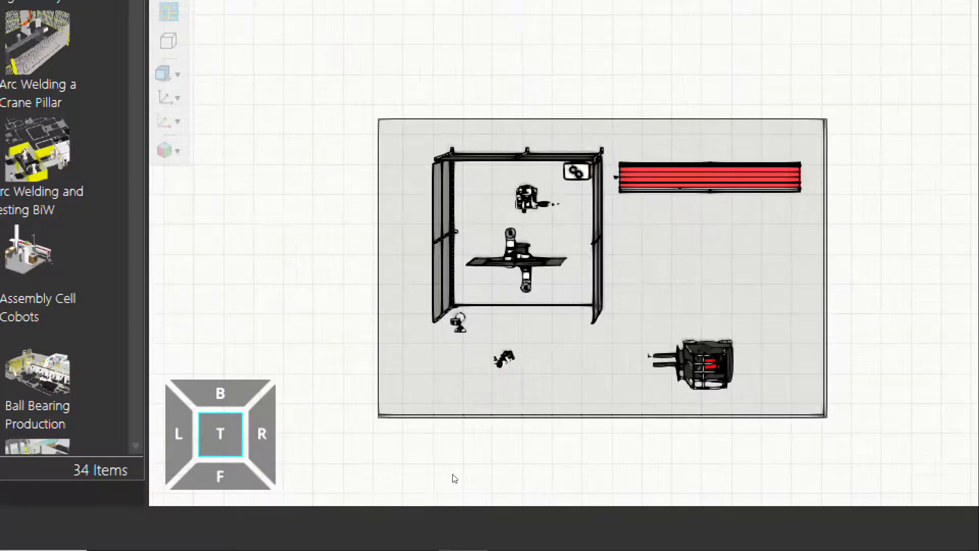
middle_click_drag(426, 486, 426, 485)
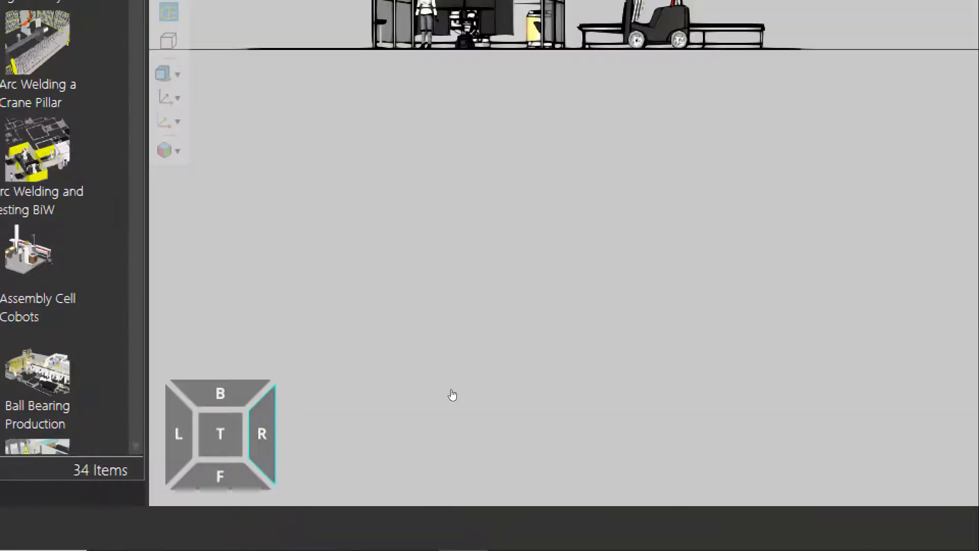
Inspect the layout at floor level from its R, F and L sides
right_click_drag(452, 394, 456, 431)
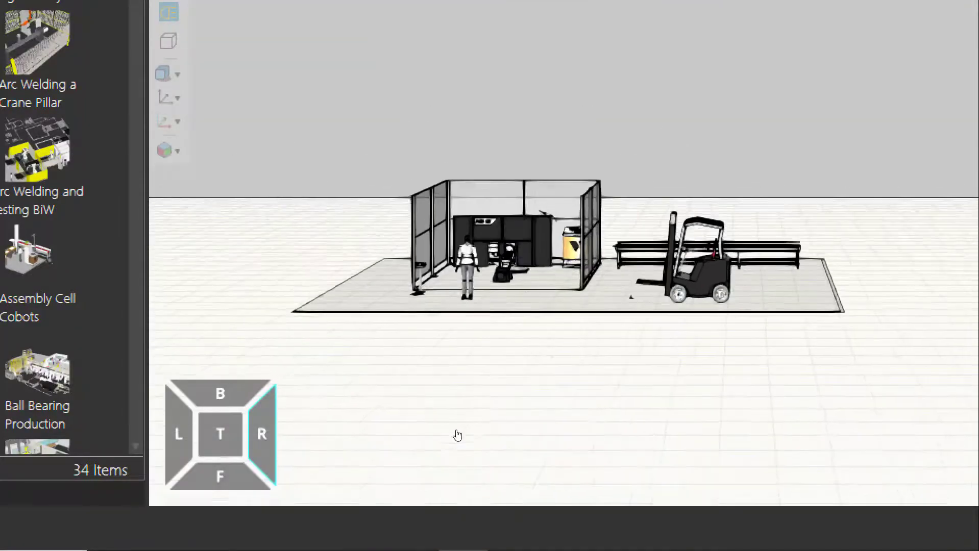
middle_click_drag(457, 432, 454, 423)
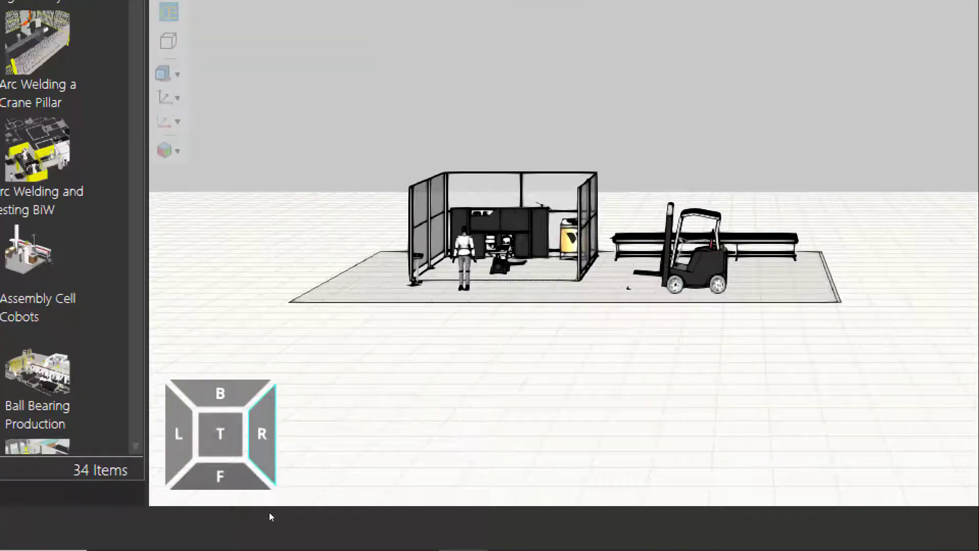
left_click(268, 513)
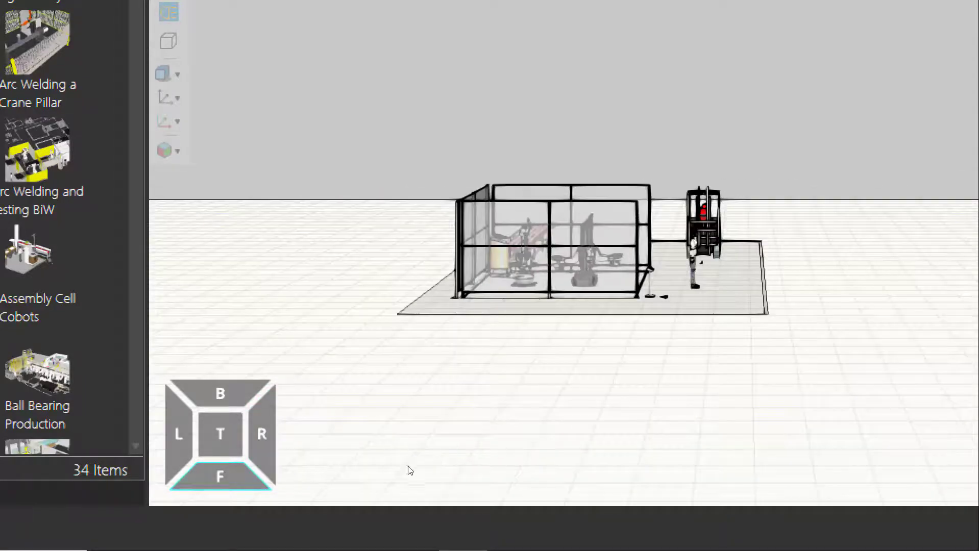
left_click(246, 495)
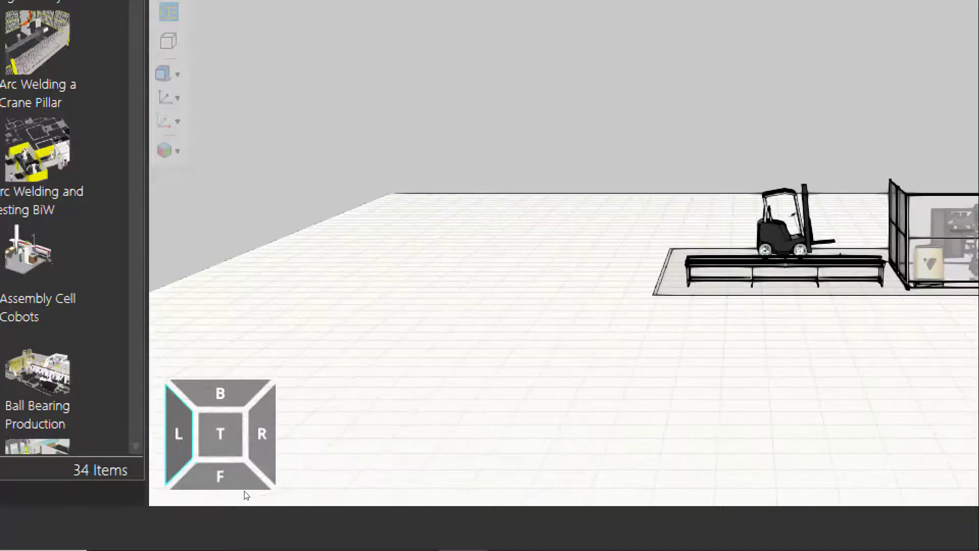
Inspect the layout from its B side, then from the tilted edge and corner views around T
left_click(220, 393)
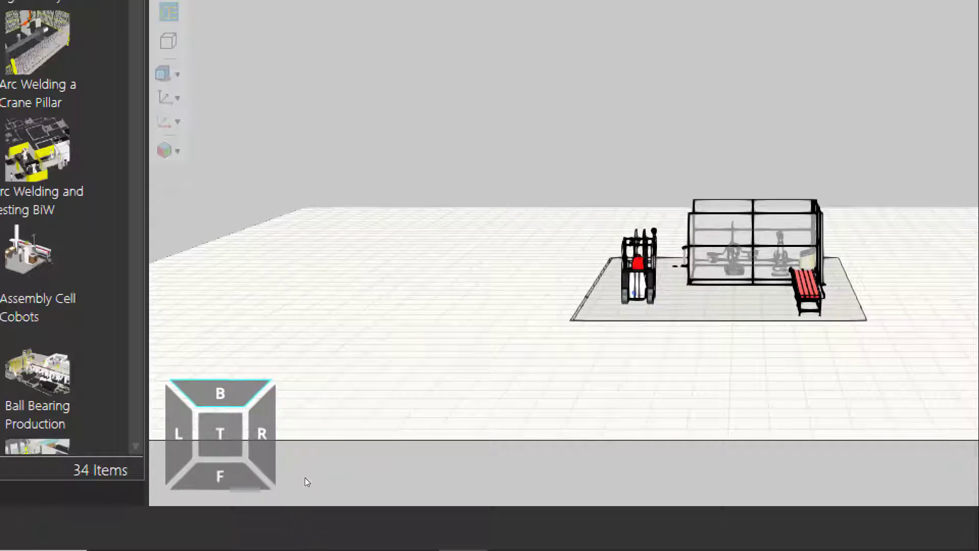
left_click(278, 489)
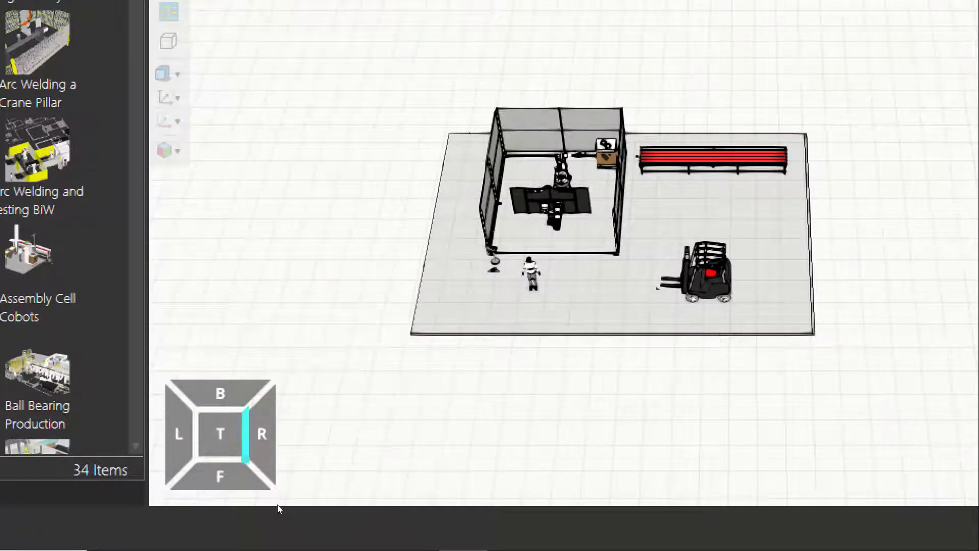
left_click(276, 505)
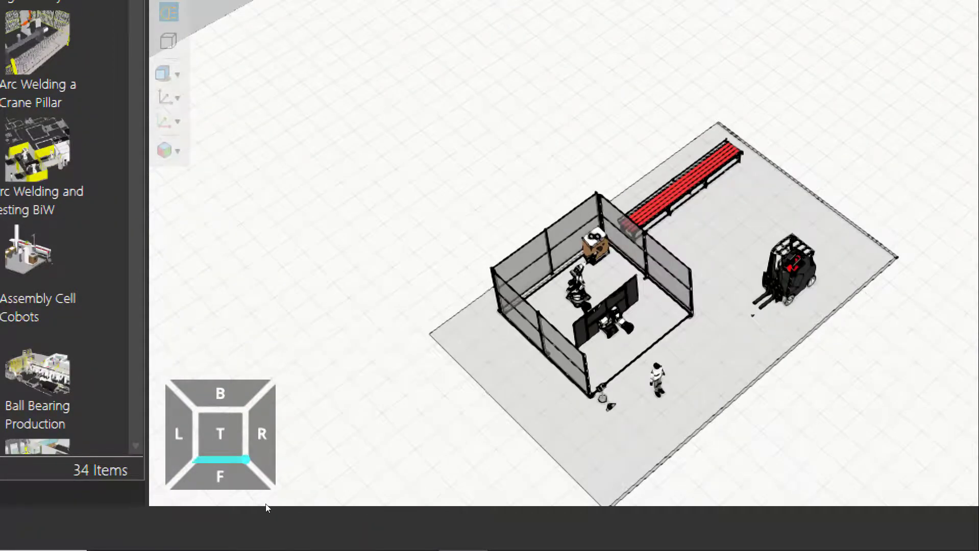
left_click(266, 505)
left_click(255, 500)
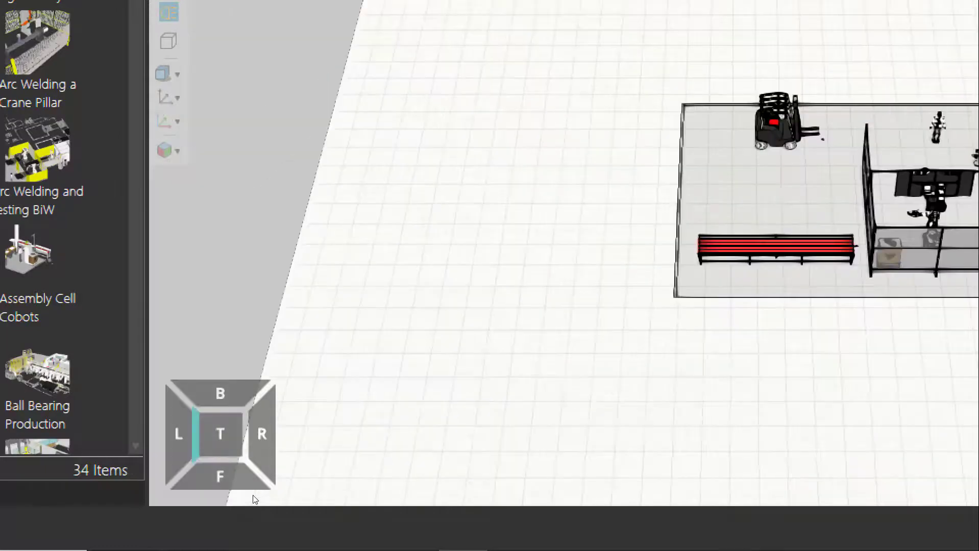
left_click(253, 480)
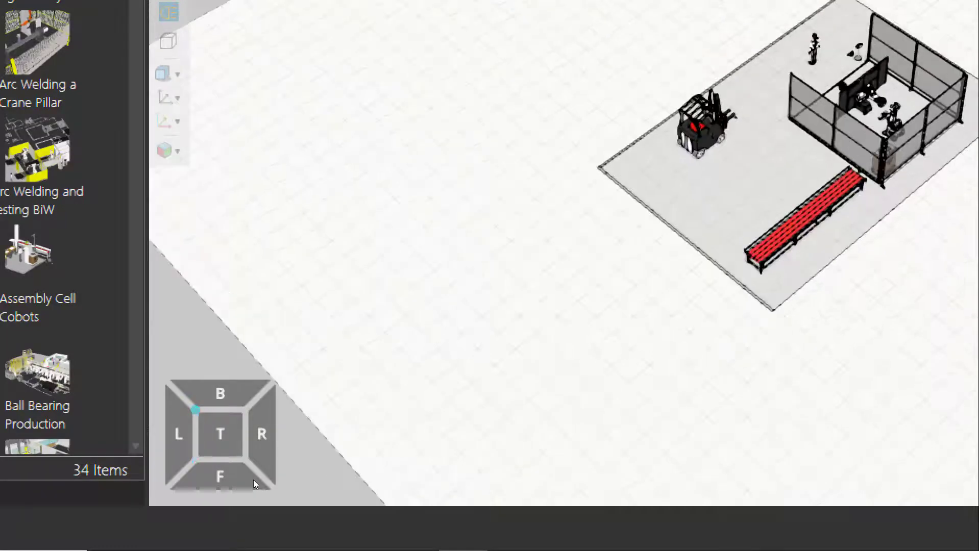
Inspect the layout from the low side views and from T, ending in the corner view between T, F and R
left_click(266, 480)
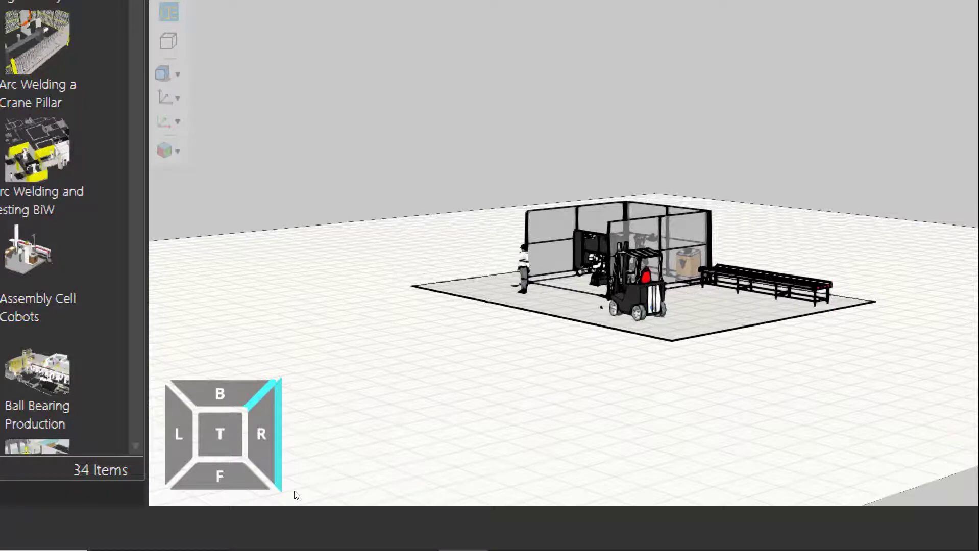
left_click(295, 492)
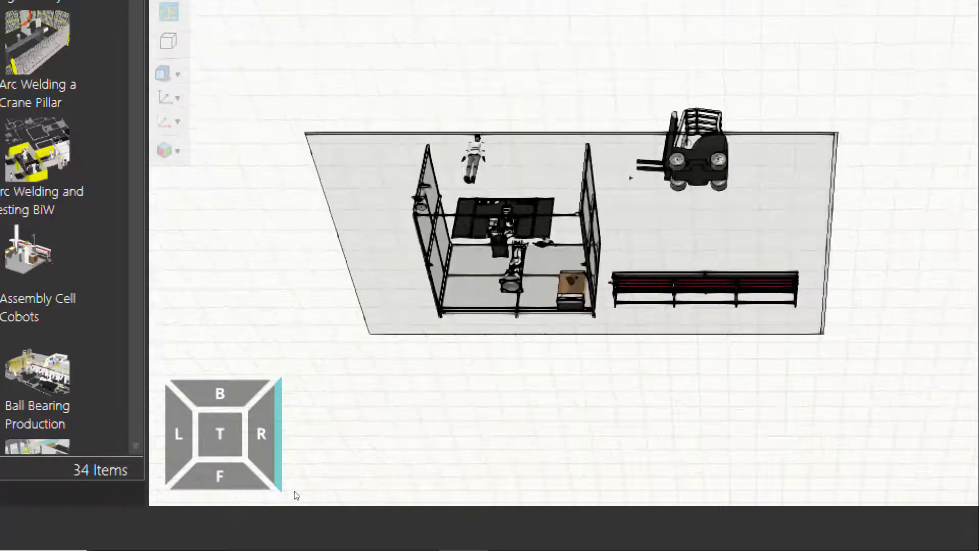
left_click(267, 494)
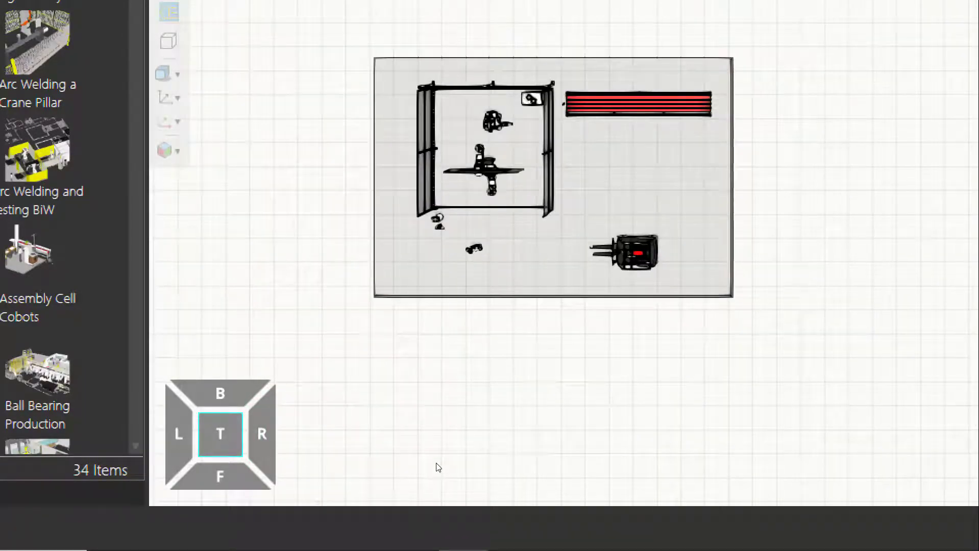
left_click(276, 503)
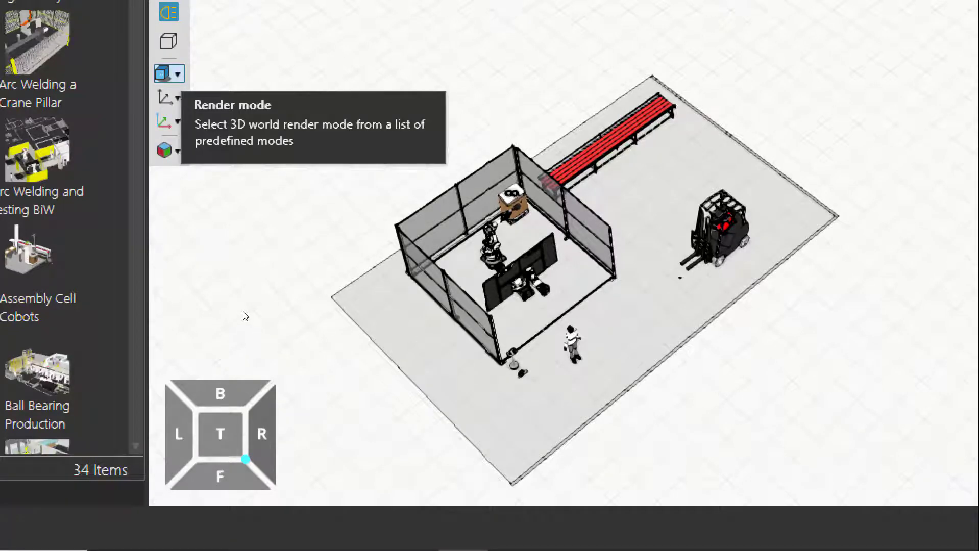
Change the render mode of the 3D world to Shaded
scroll(262, 307, "up", 1)
mouse_move(268, 310)
middle_mouse_down()
mouse_move(281, 349)
mouse_move(270, 301)
middle_mouse_up()
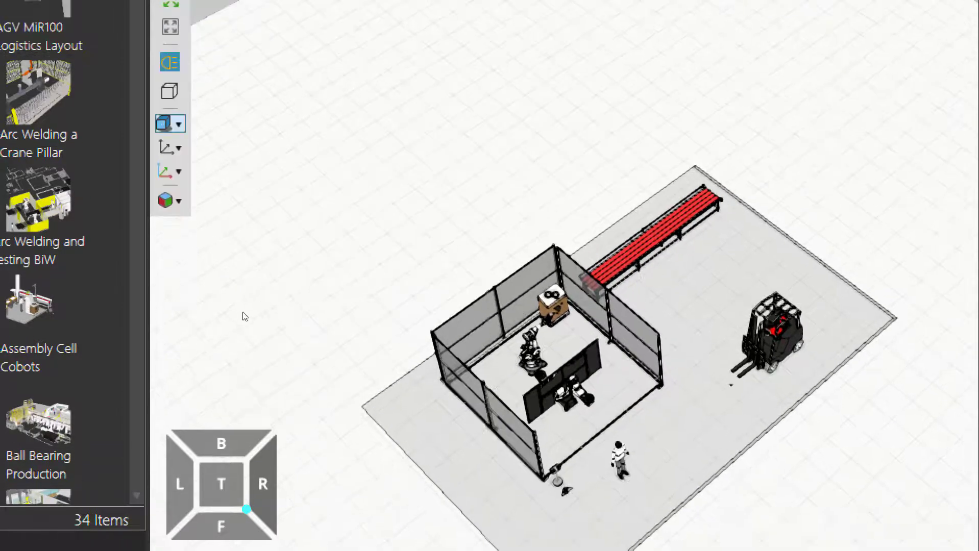
left_click(178, 124)
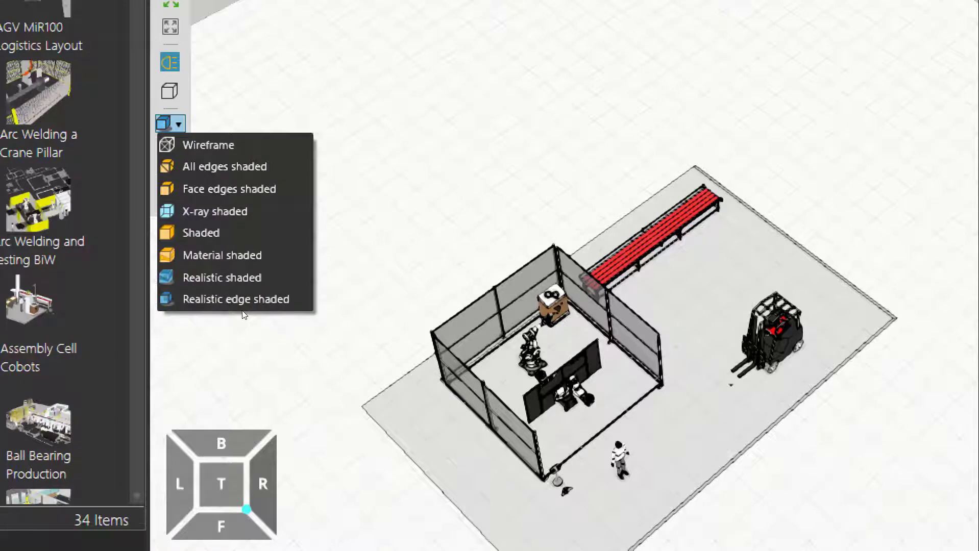
left_click(240, 233)
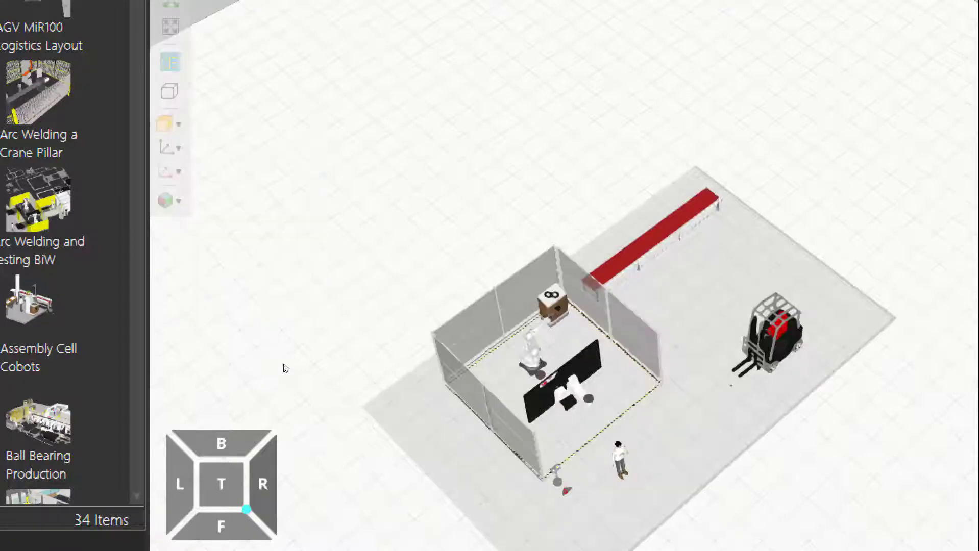
Inspect the shaded robot cell, worker and forklift up close and within the whole layout
middle_click_drag(352, 401, 323, 350)
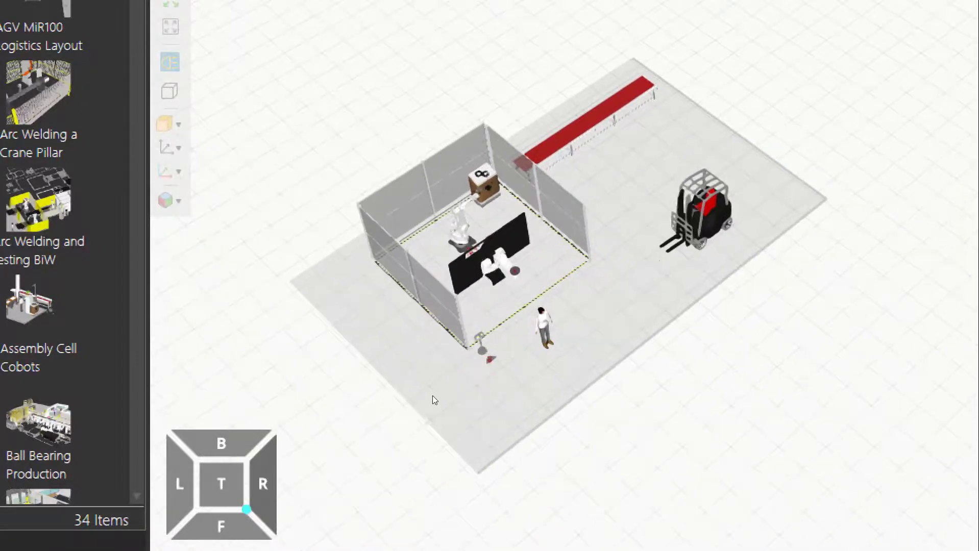
scroll(433, 396, "up", 3)
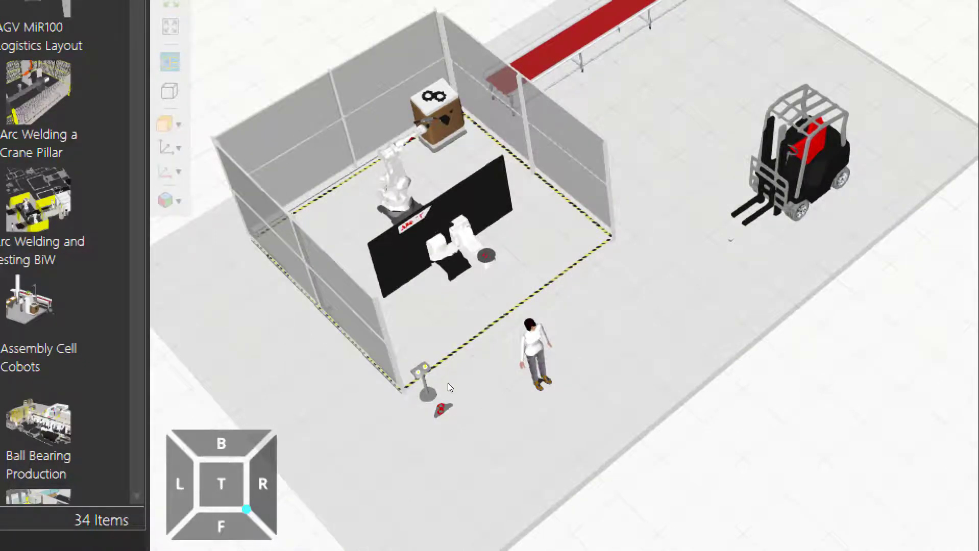
scroll(447, 409, "up", 4)
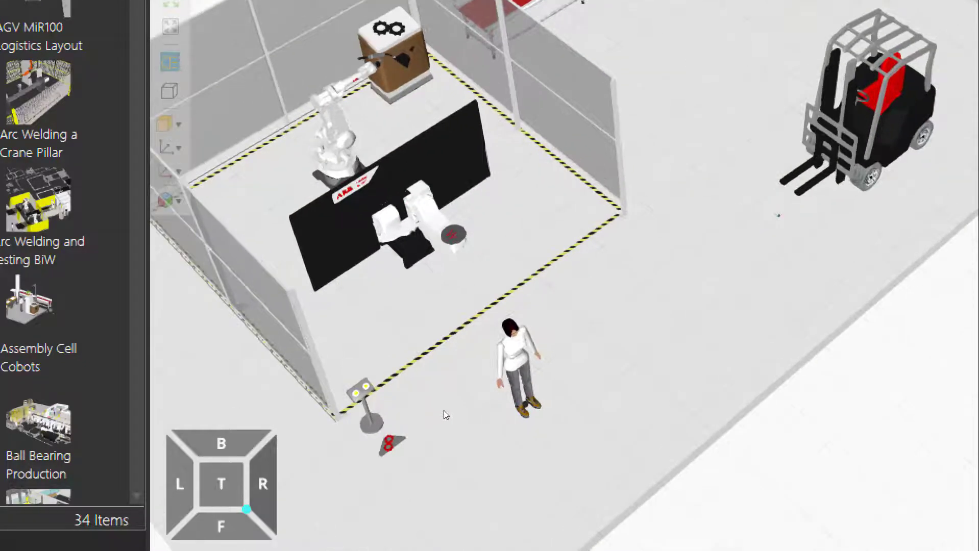
middle_click_drag(443, 411, 478, 422)
scroll(478, 421, "down", 2)
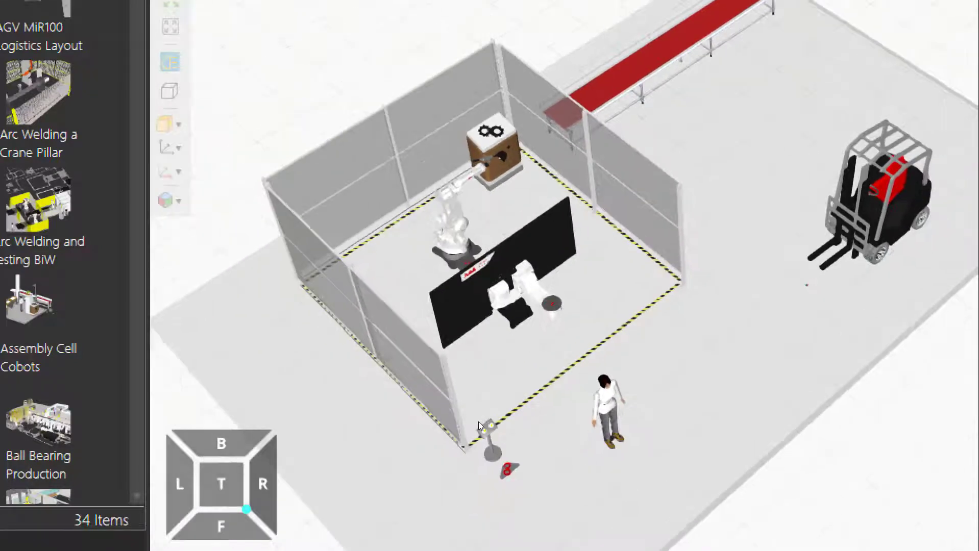
scroll(478, 422, "down", 1)
scroll(468, 423, "down", 1)
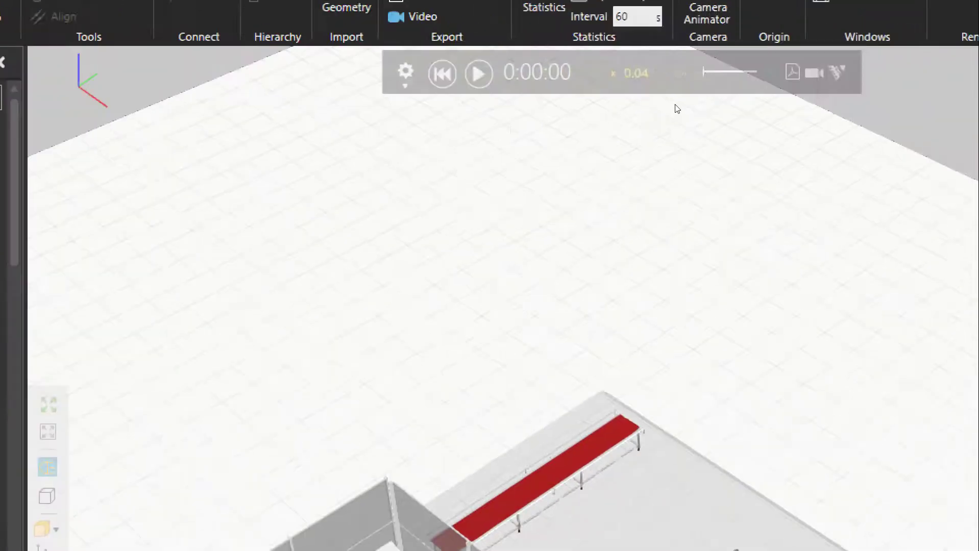
Start the simulation and watch the worker carry parts between the forklift pallet, turntable and conveyor
left_click(457, 90)
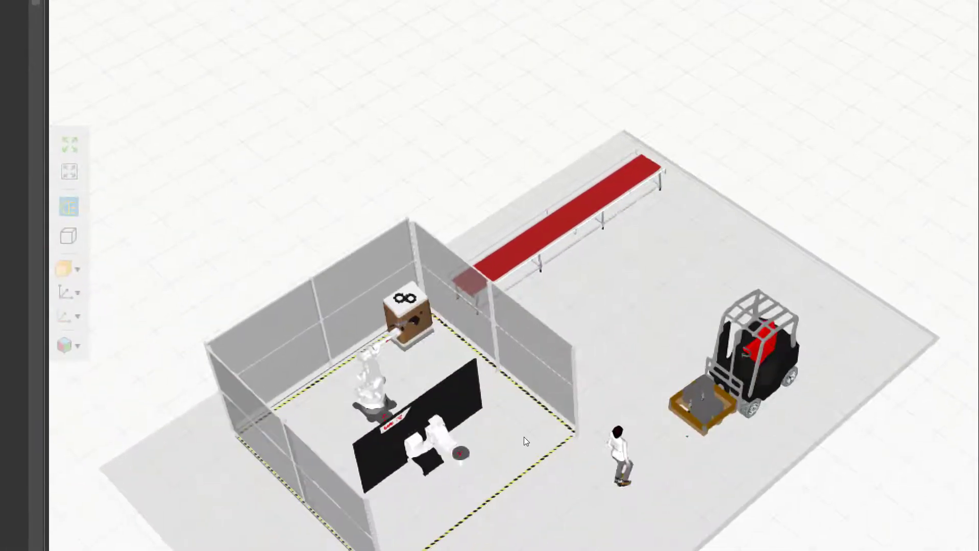
scroll(505, 480, "down", 2)
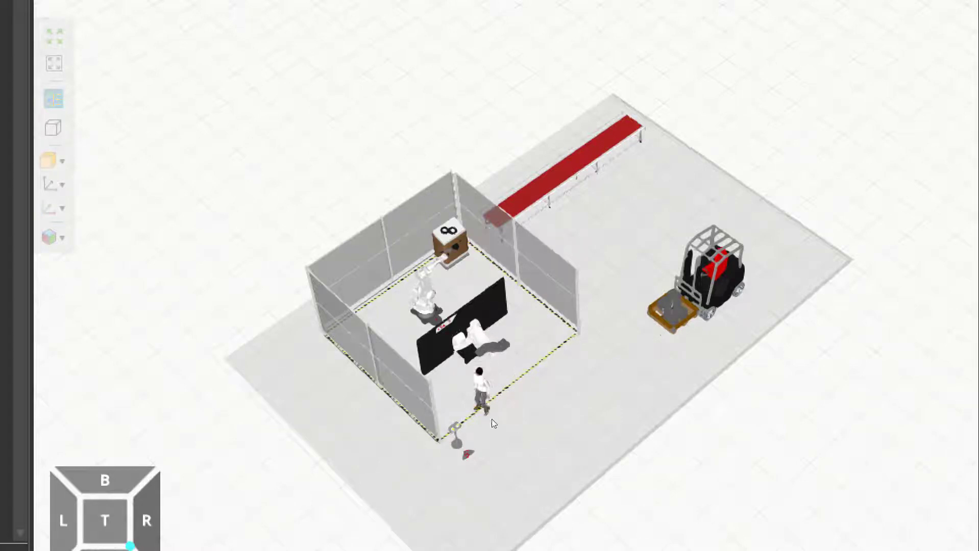
scroll(452, 425, "up", 5)
middle_click_drag(525, 487, 496, 454)
mouse_move(496, 454)
right_mouse_down()
mouse_move(499, 441)
mouse_move(491, 444)
right_mouse_up()
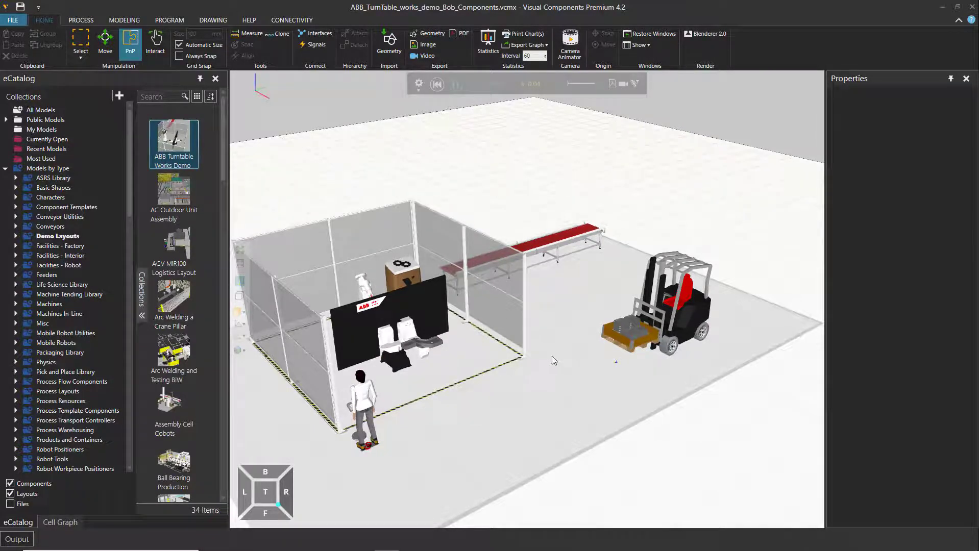
right_click_drag(558, 344, 465, 376)
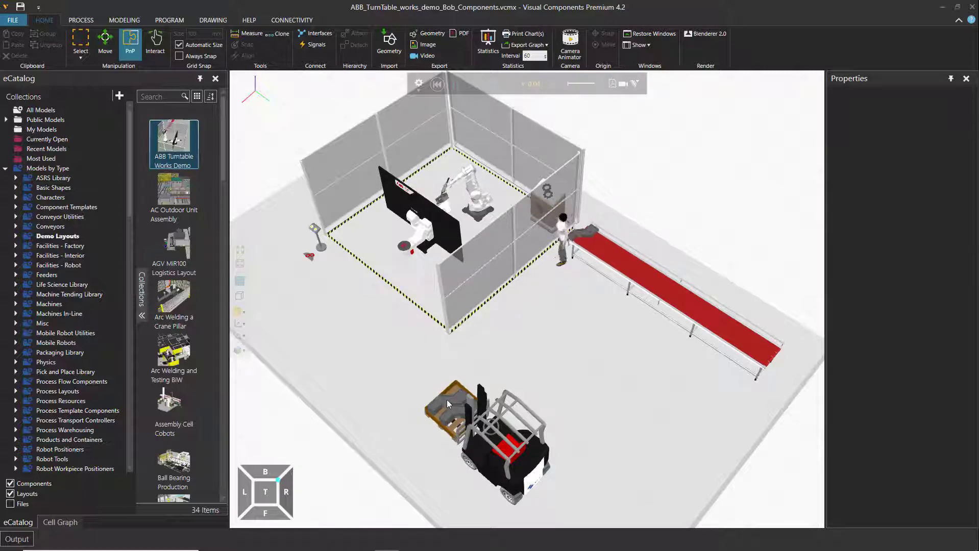
Examine the welding robot and turntable up close in the running simulation, followed by the worker's route around the cell
scroll(457, 202, "up", 10)
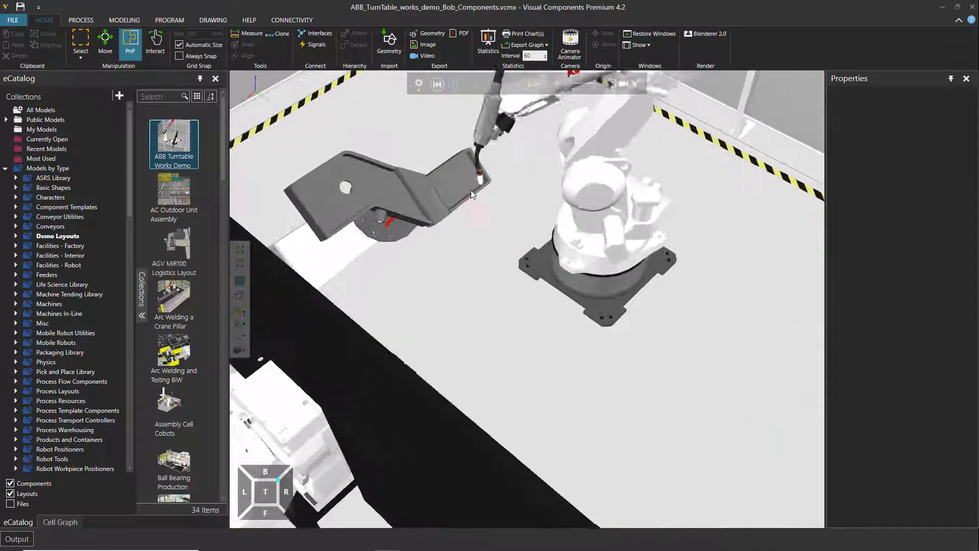
scroll(467, 197, "down", 10)
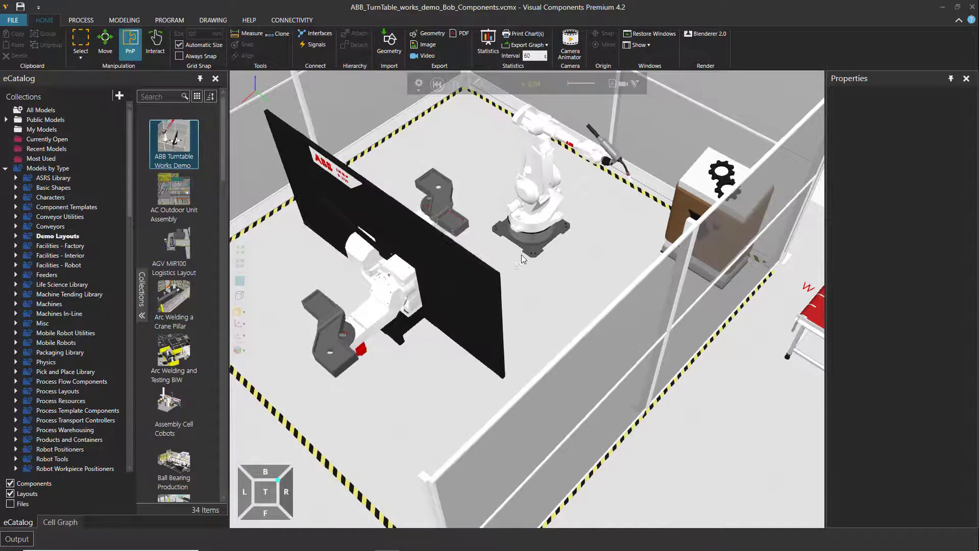
scroll(491, 268, "down", 10)
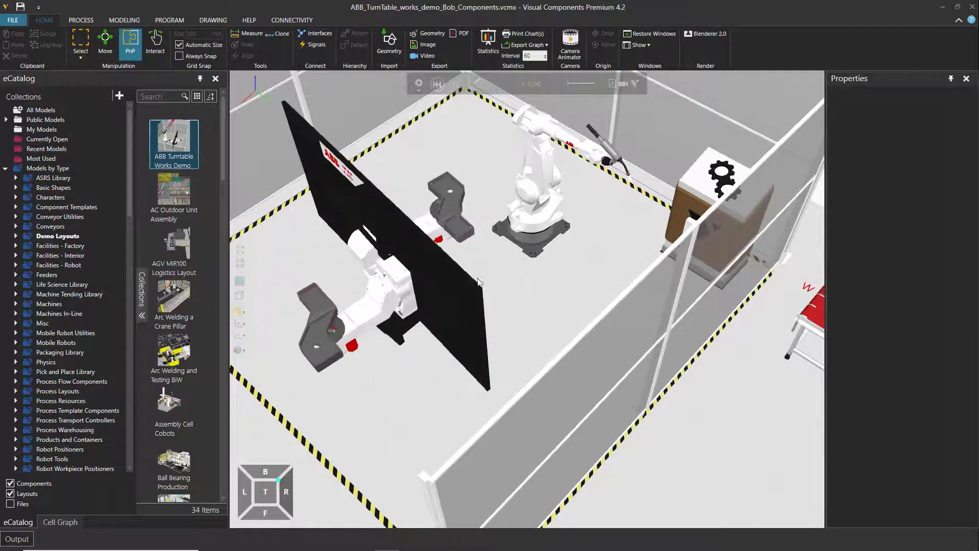
middle_click_drag(564, 349, 563, 321)
middle_click_drag(612, 357, 589, 317)
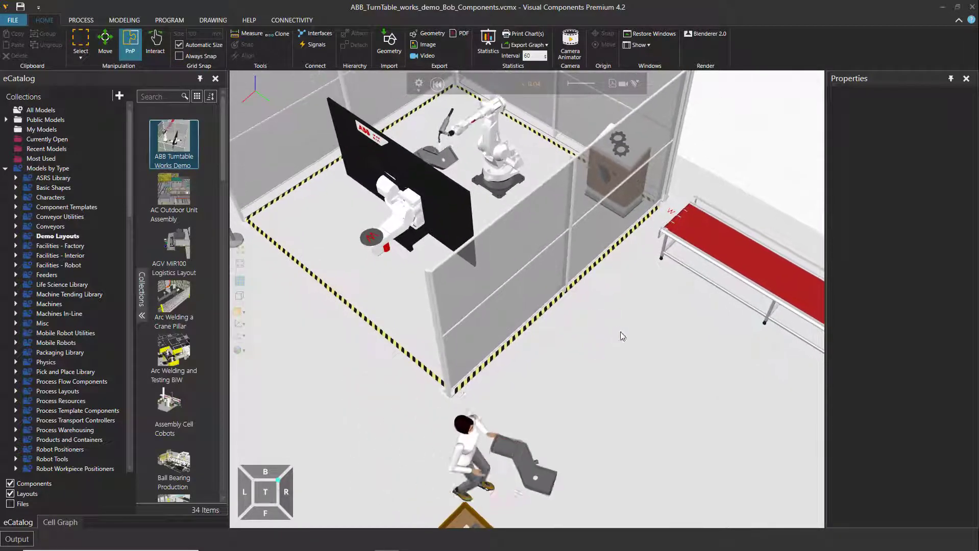
right_click_drag(618, 332, 642, 333)
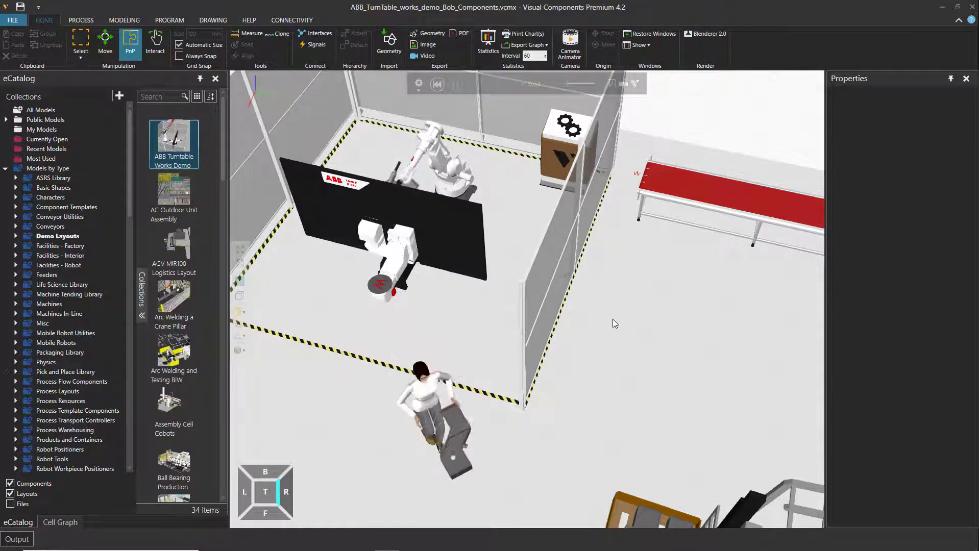
Pause the running simulation, reset it to its initial state and restart it from zero
left_click(455, 84)
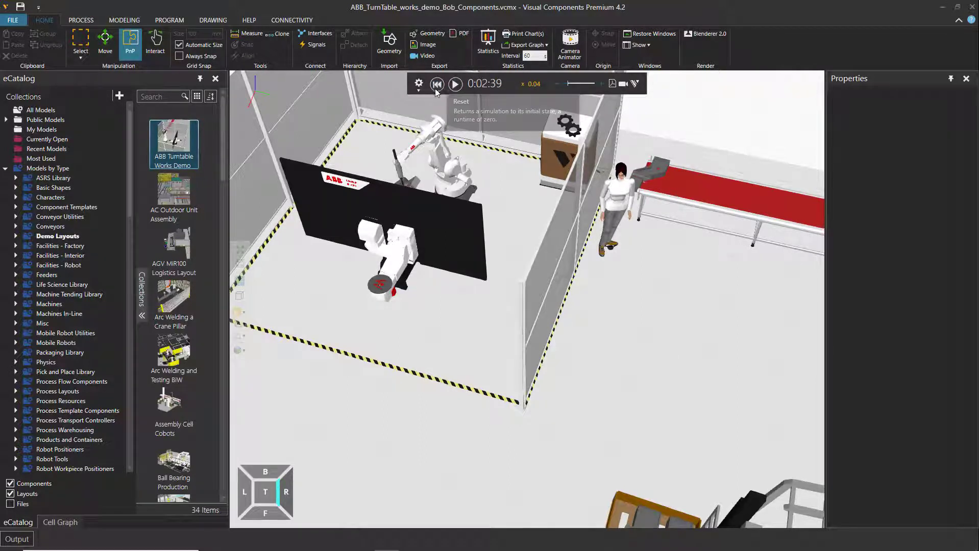
left_click(438, 87)
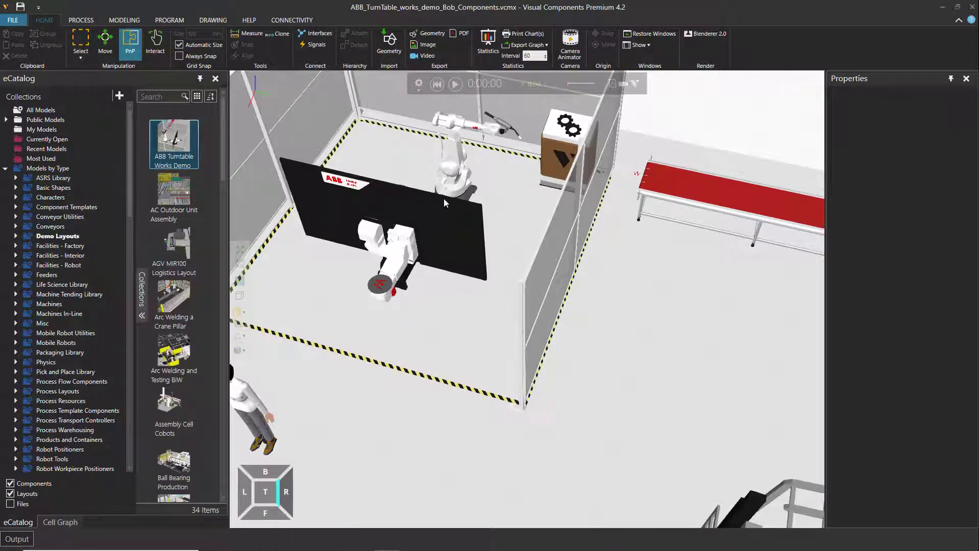
left_click(455, 86)
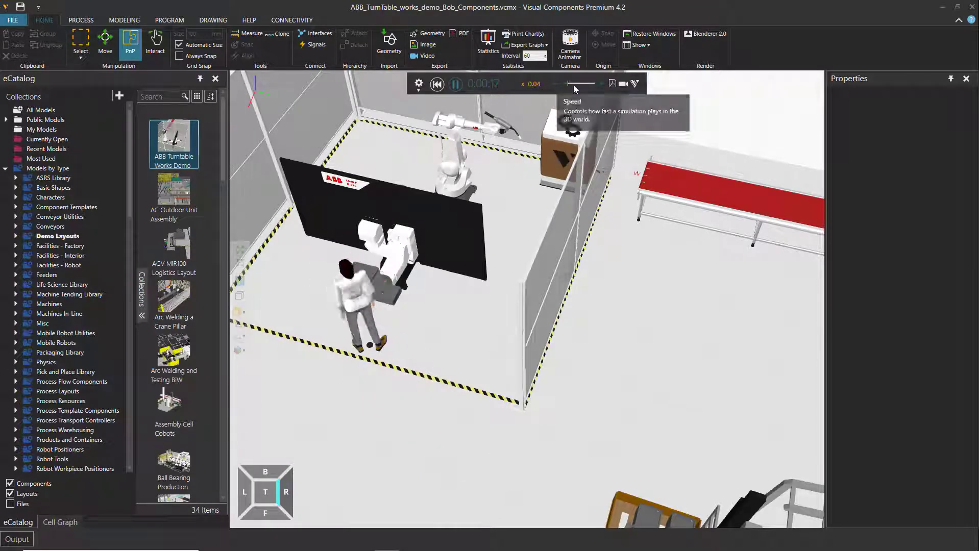
Raise the simulation speed step by step to x 0.17 while viewing the whole cell and forklift
left_click(603, 83)
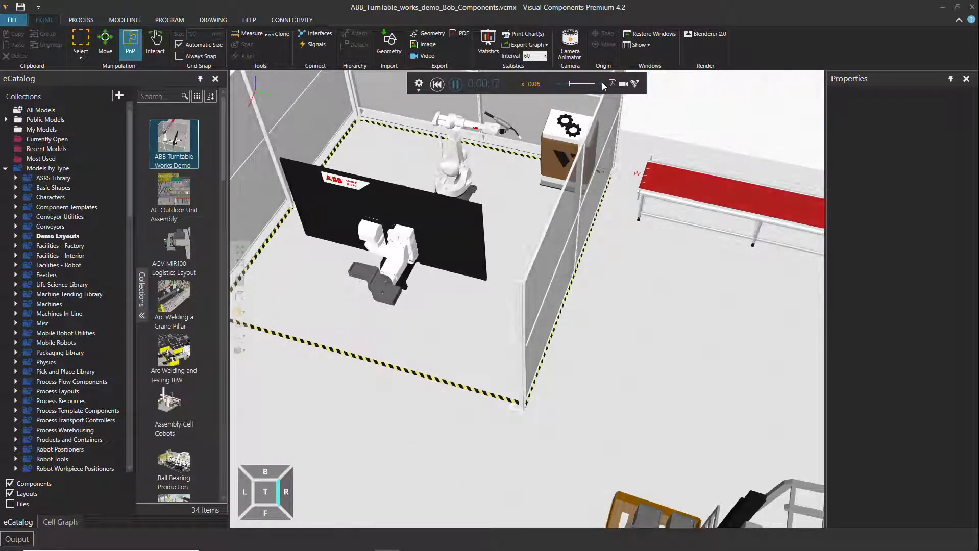
left_click(601, 84)
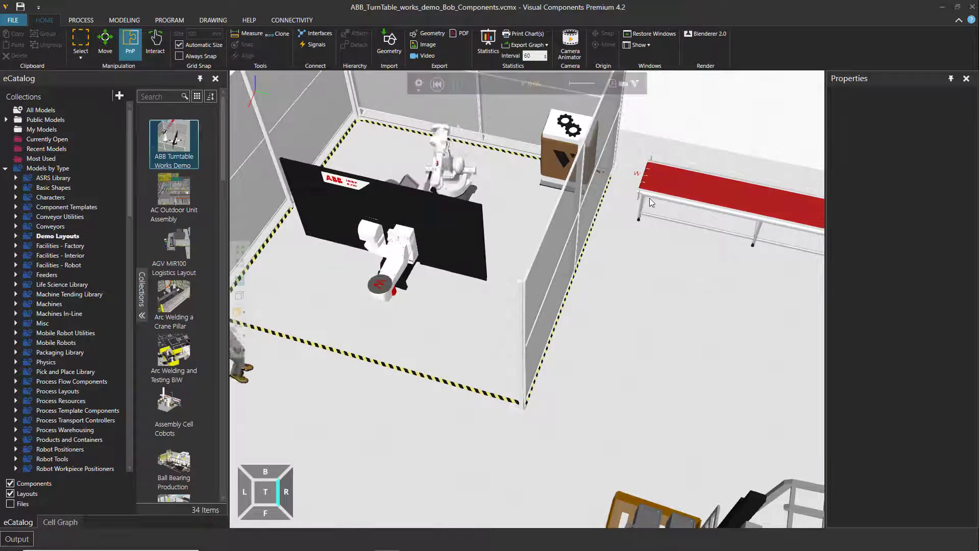
scroll(649, 198, "down", 3)
left_click(601, 83)
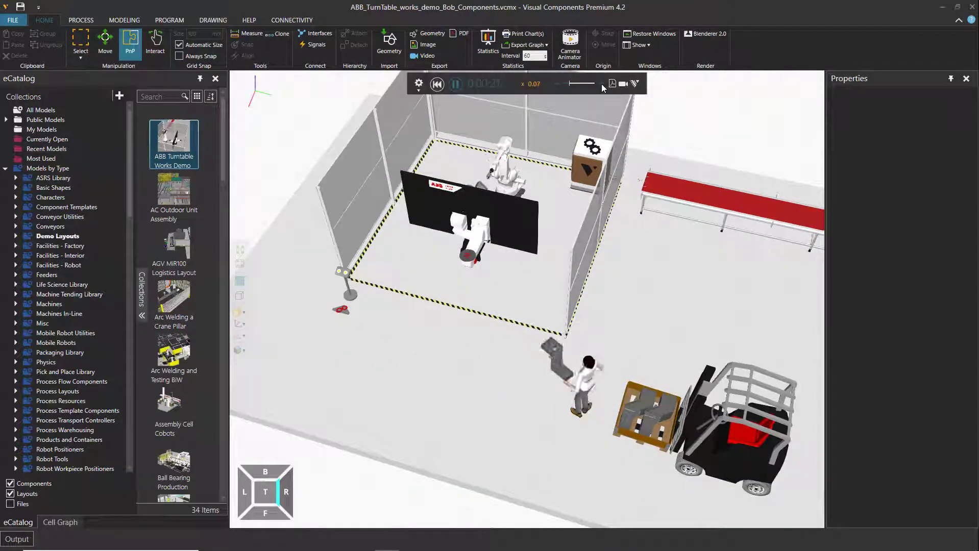
left_click(602, 84)
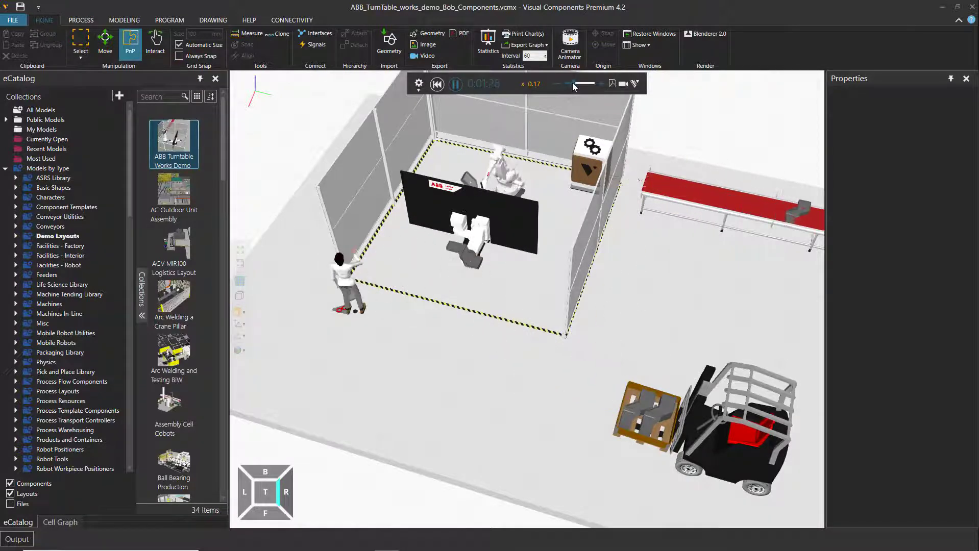
Lower the simulation speed to x 0.02 and reset the simulation to its initial state
mouse_move(572, 85)
left_mouse_down()
mouse_move(582, 86)
mouse_move(565, 86)
left_mouse_up()
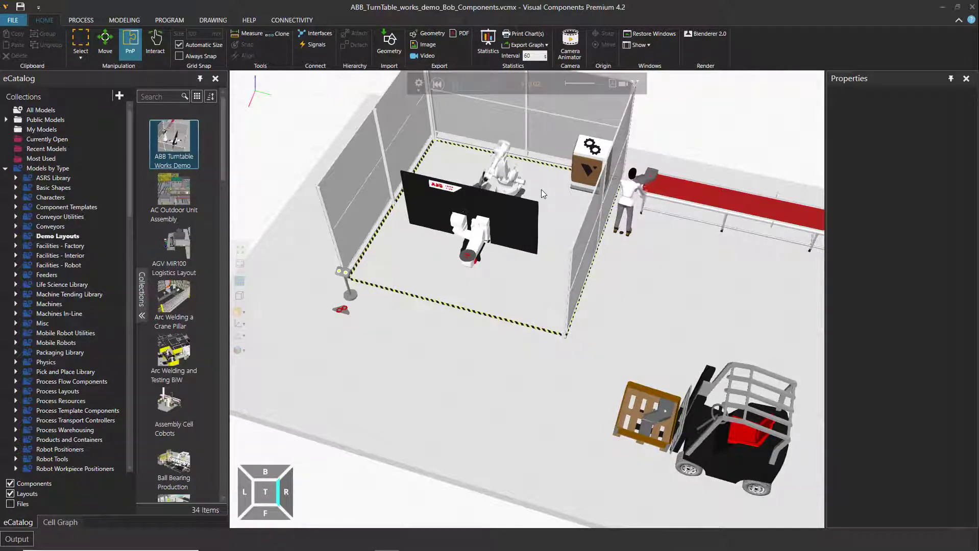
left_click(437, 84)
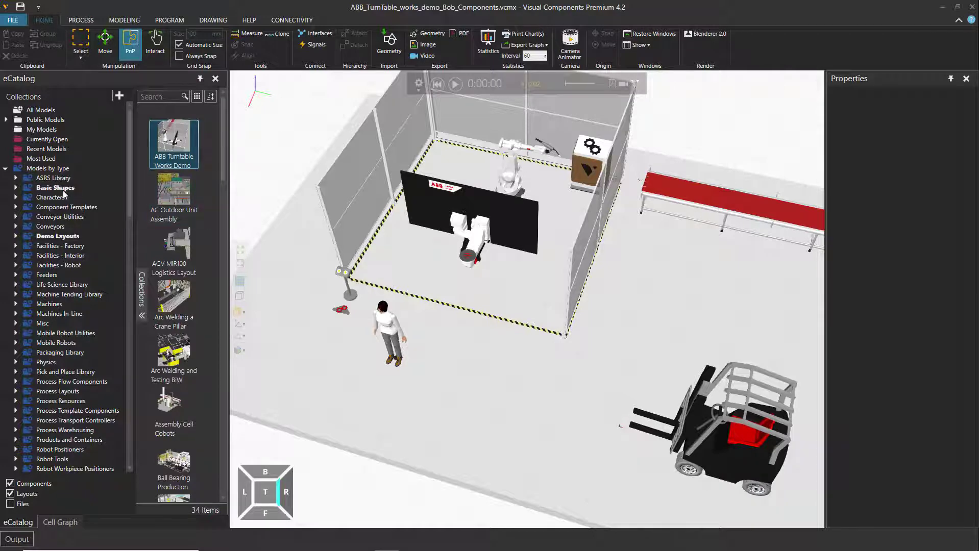
Browse the models in the eCatalog's Conveyors collection, including the Visual Components group
left_click(62, 226)
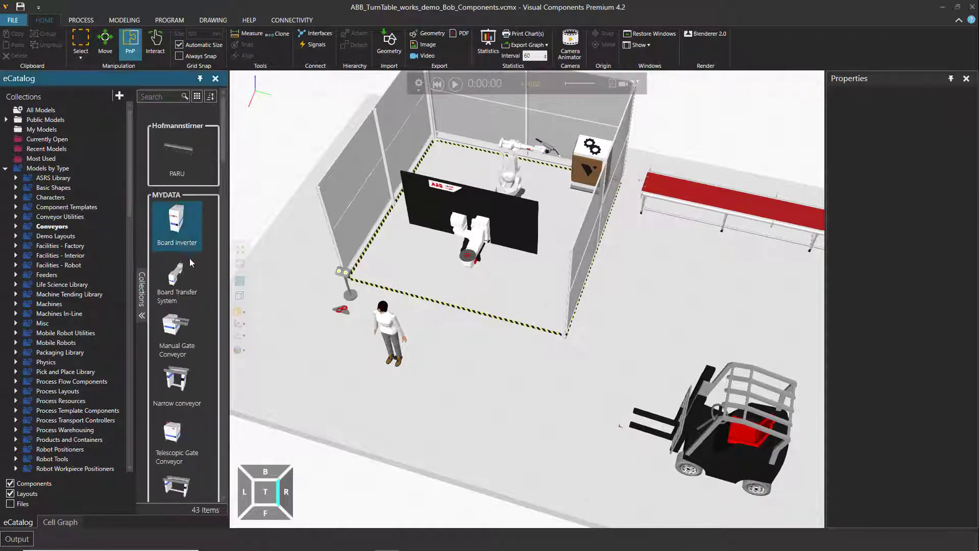
scroll(182, 266, "down", 10)
scroll(183, 264, "down", 10)
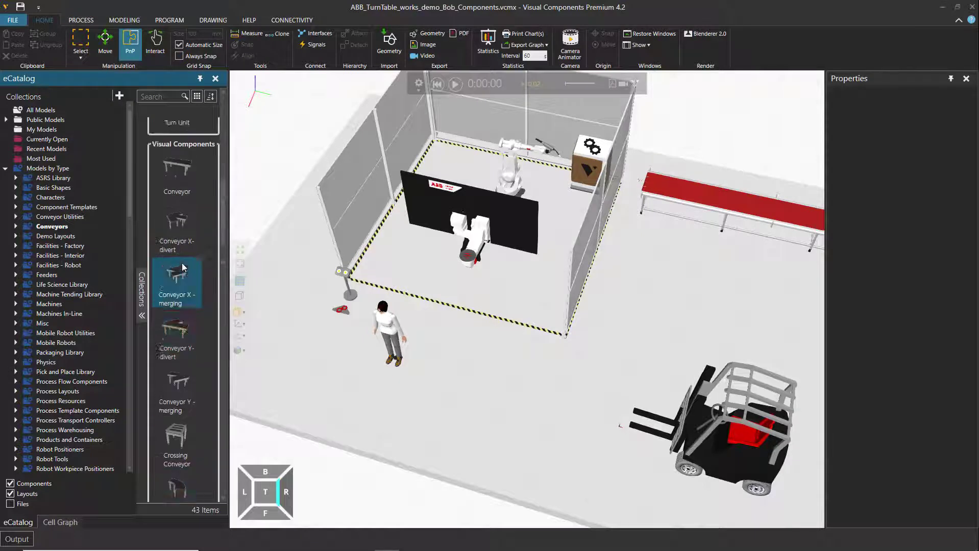
mouse_move(180, 261)
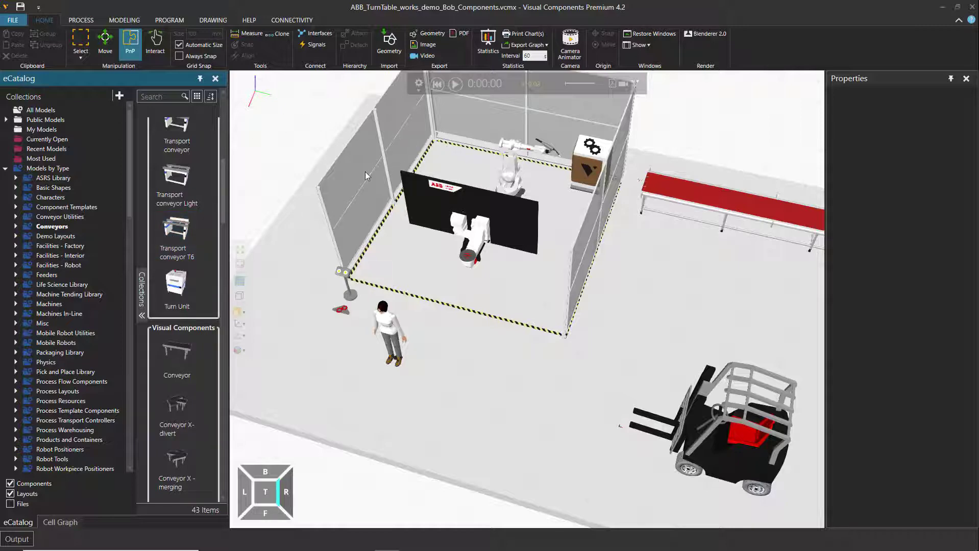
Clear the whole ABB turntable demo layout from the 3D world
left_click(12, 20)
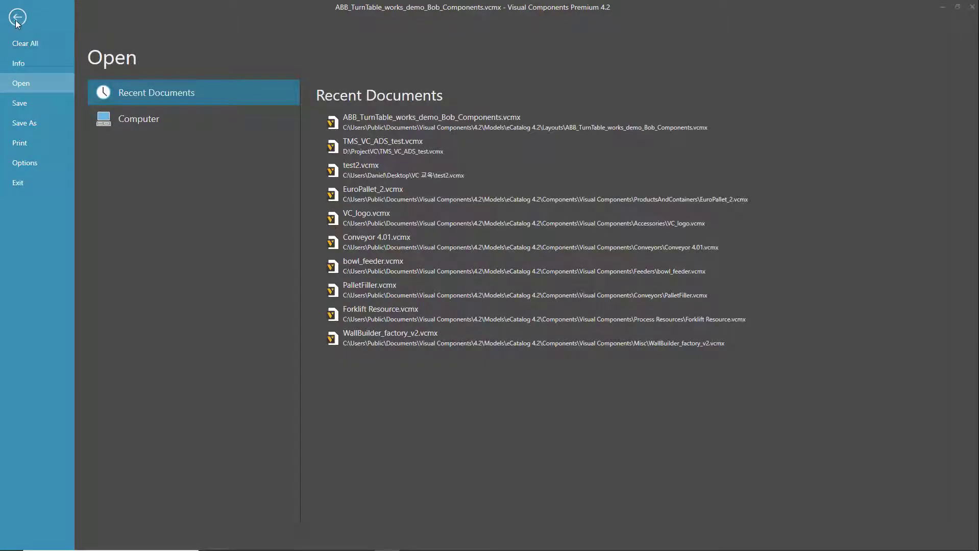
left_click(15, 21)
left_click(13, 21)
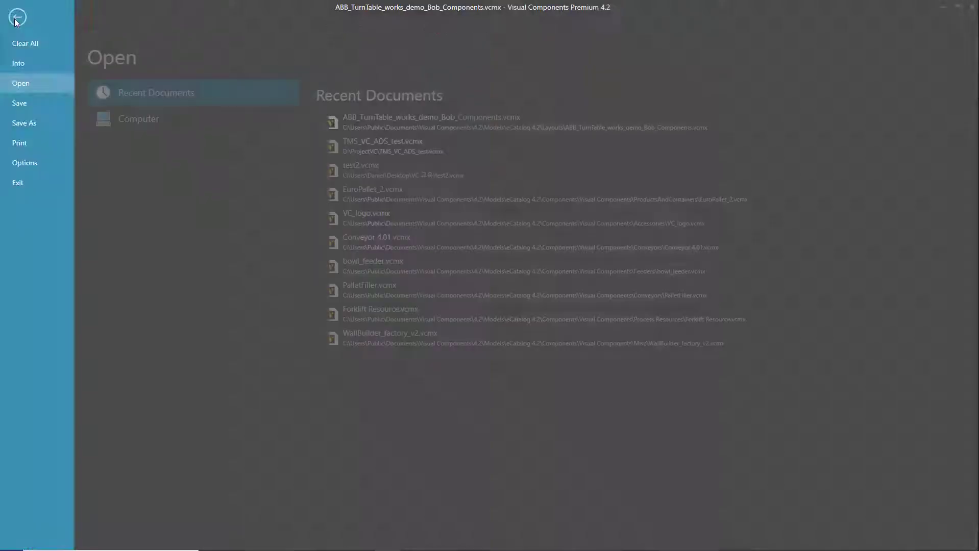
left_click(23, 45)
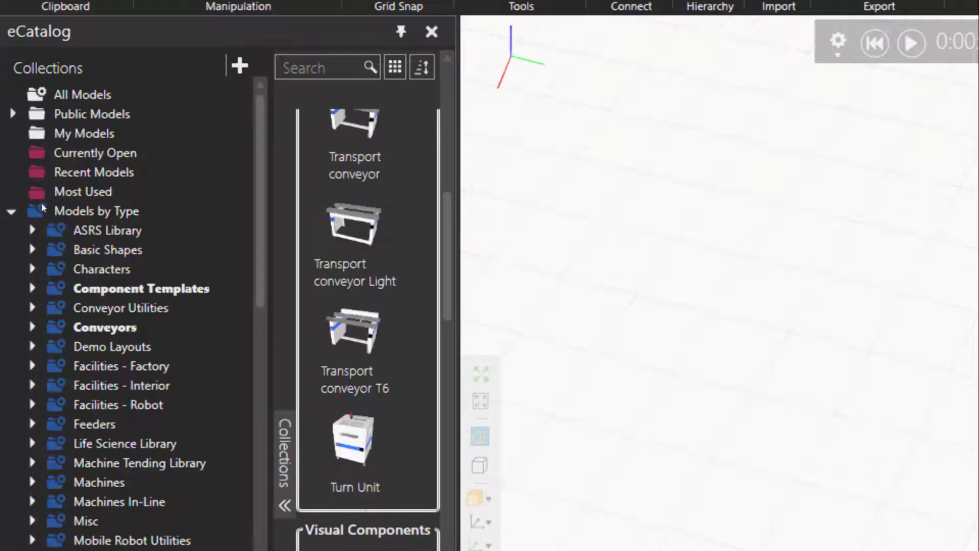
Collapse the Models by Type collection and look through the brands under Models by Manufacturer
left_click(12, 211)
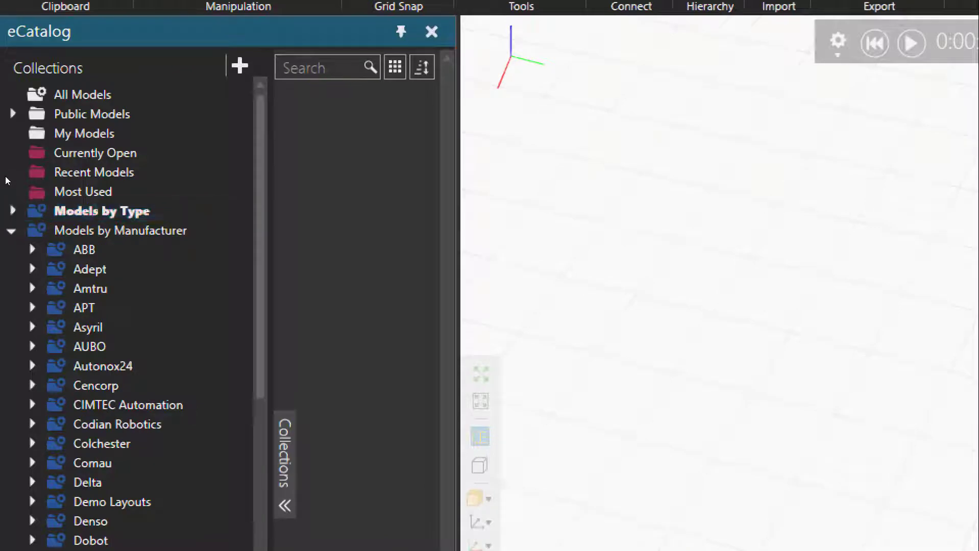
left_click(12, 231)
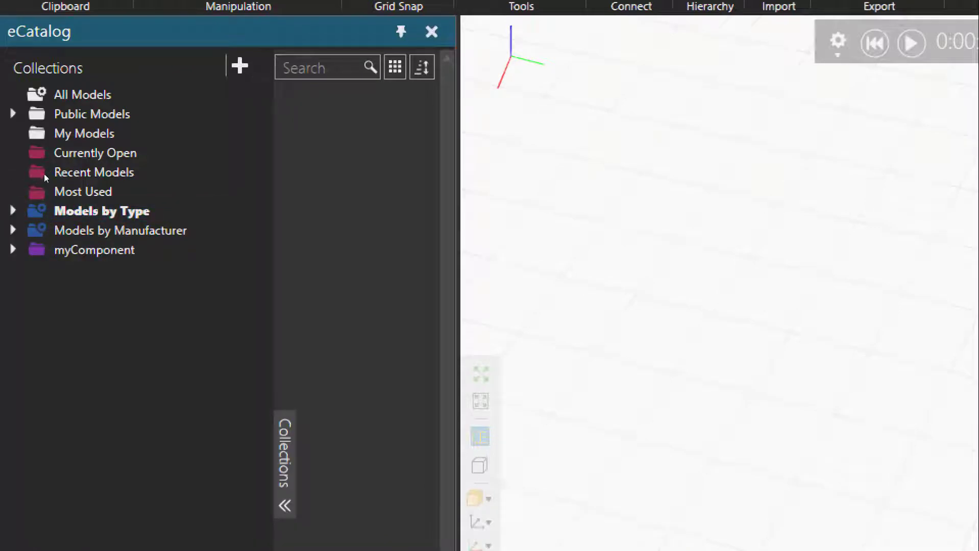
left_click(43, 211)
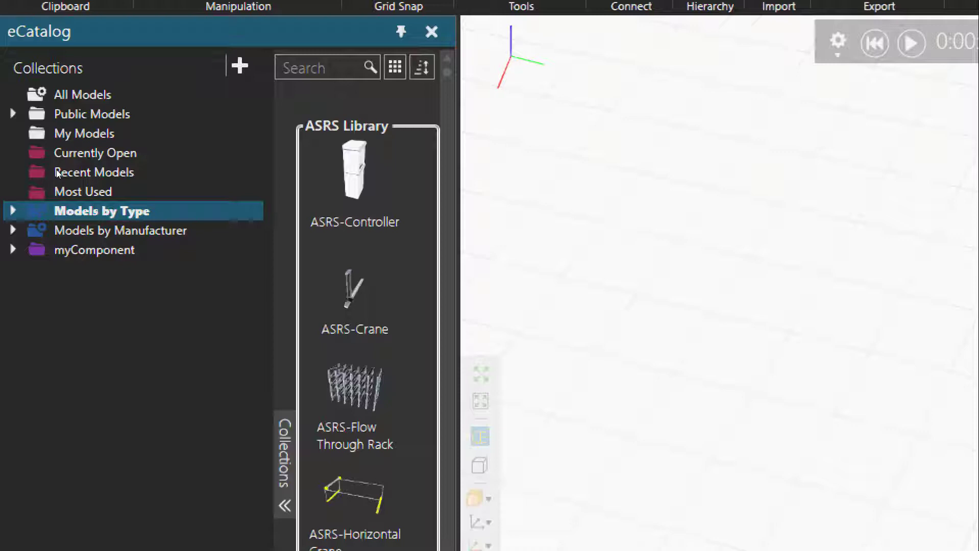
left_click(44, 230)
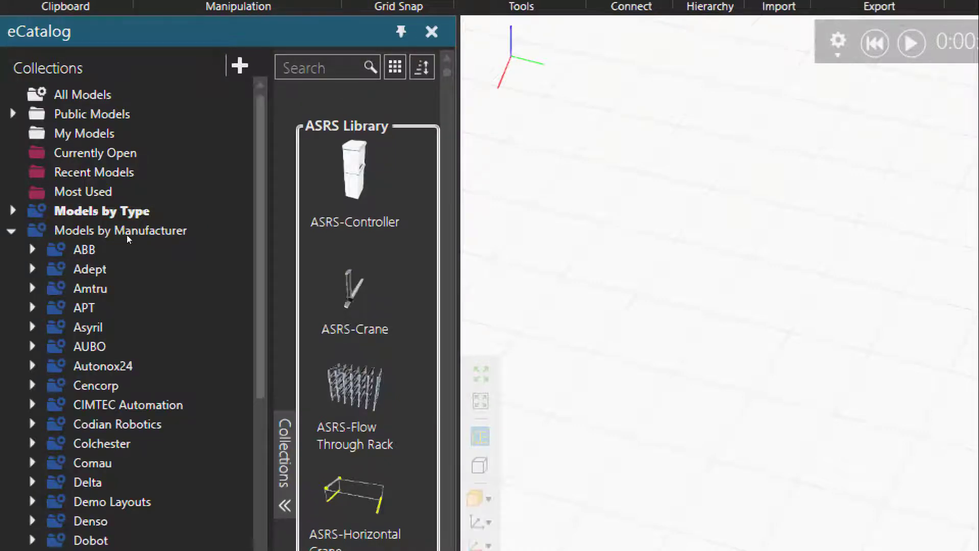
scroll(130, 241, "down", 2)
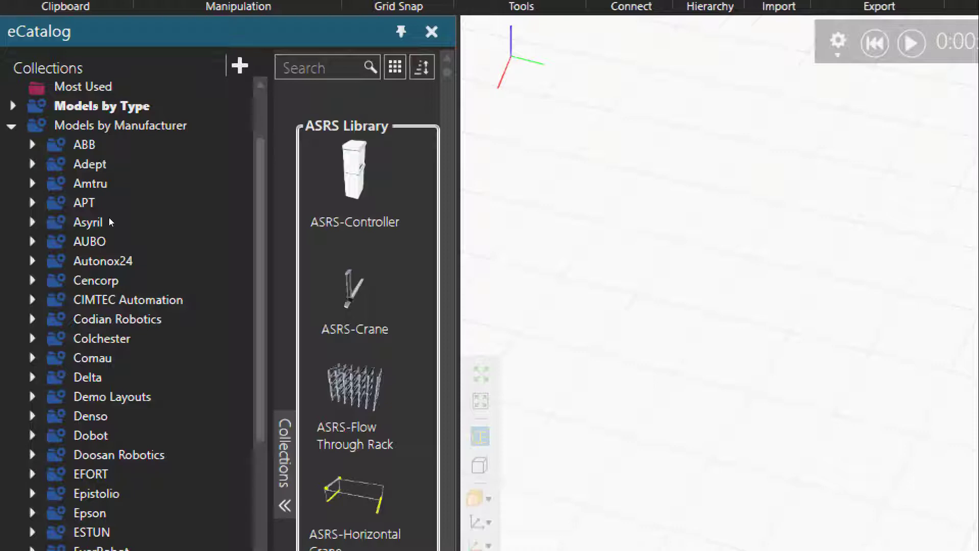
Browse the ABB collection from the robot positioners through the IRB robot models
left_click(43, 136)
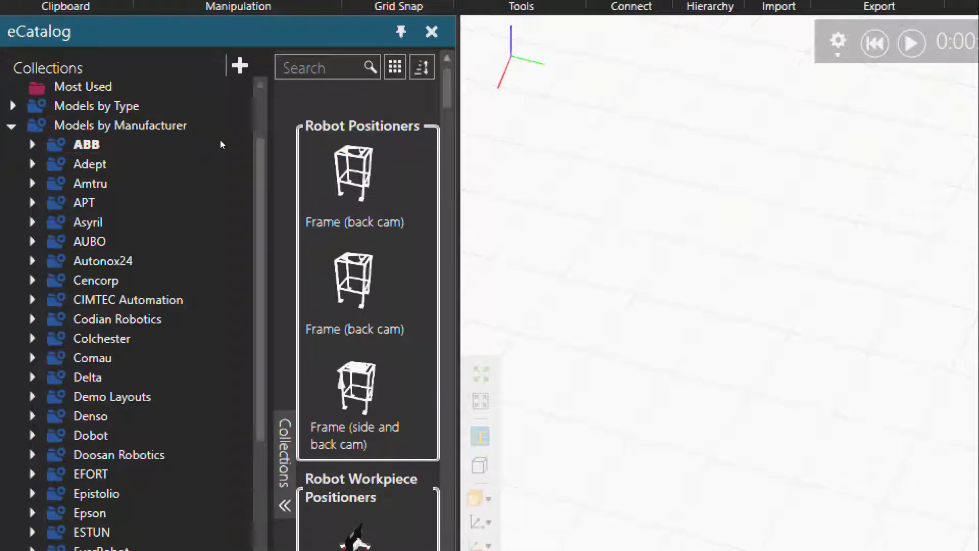
scroll(200, 155, "down", 12)
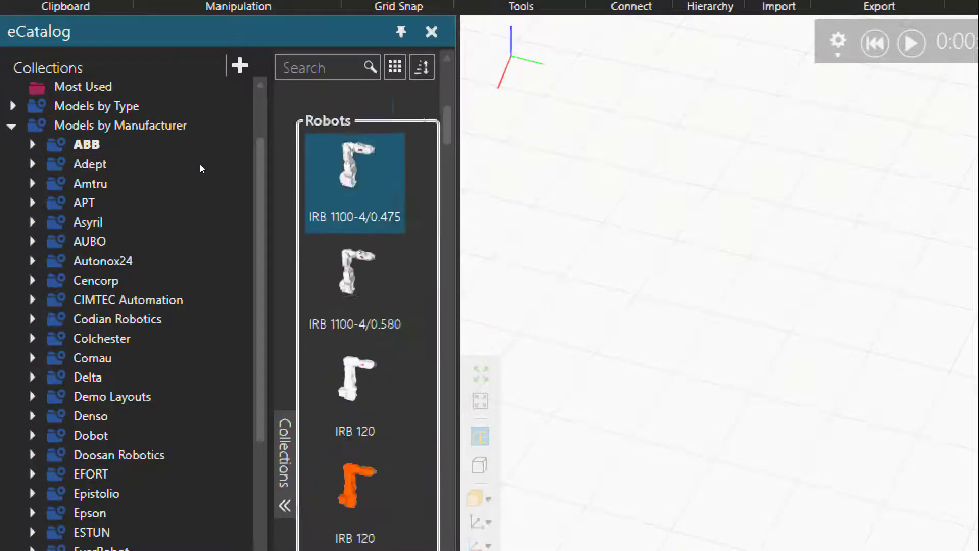
scroll(199, 165, "down", 10)
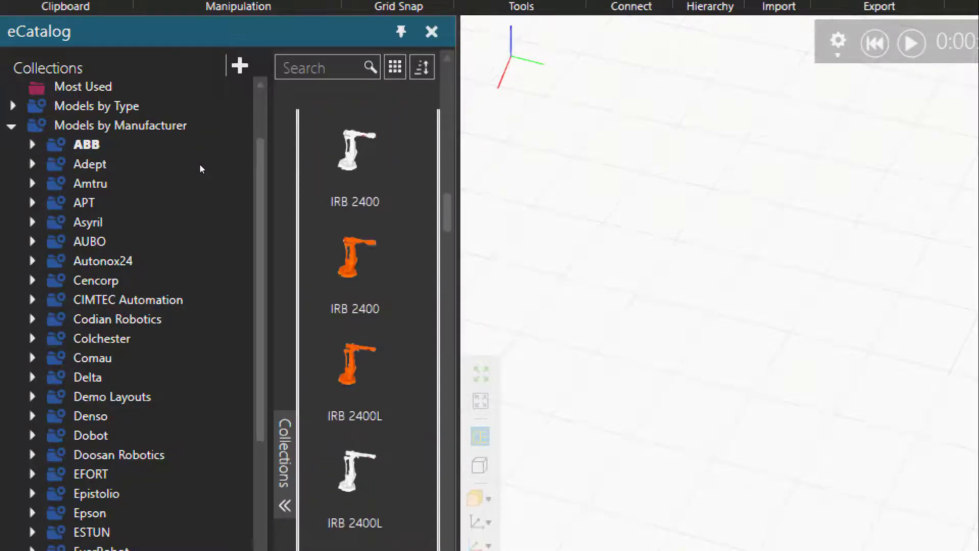
scroll(200, 166, "down", 10)
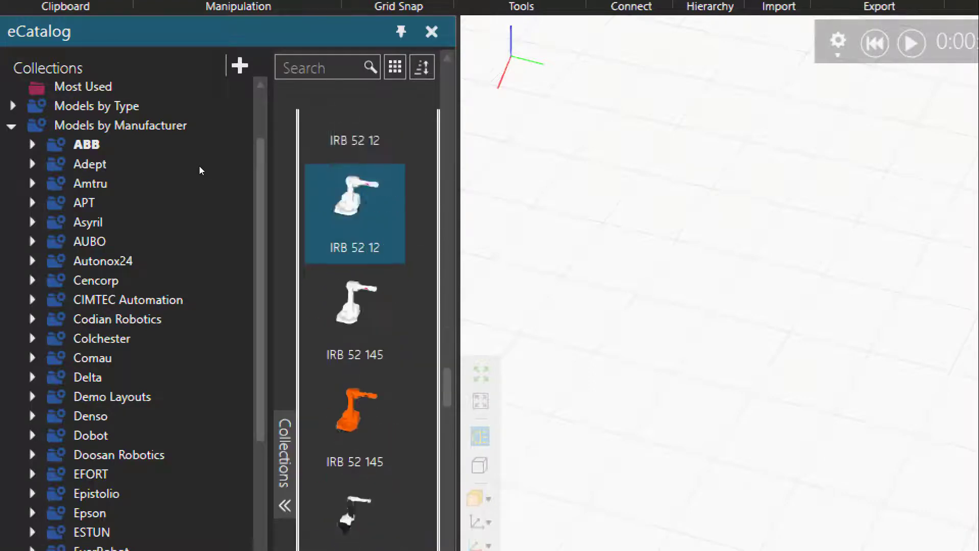
scroll(199, 166, "down", 10)
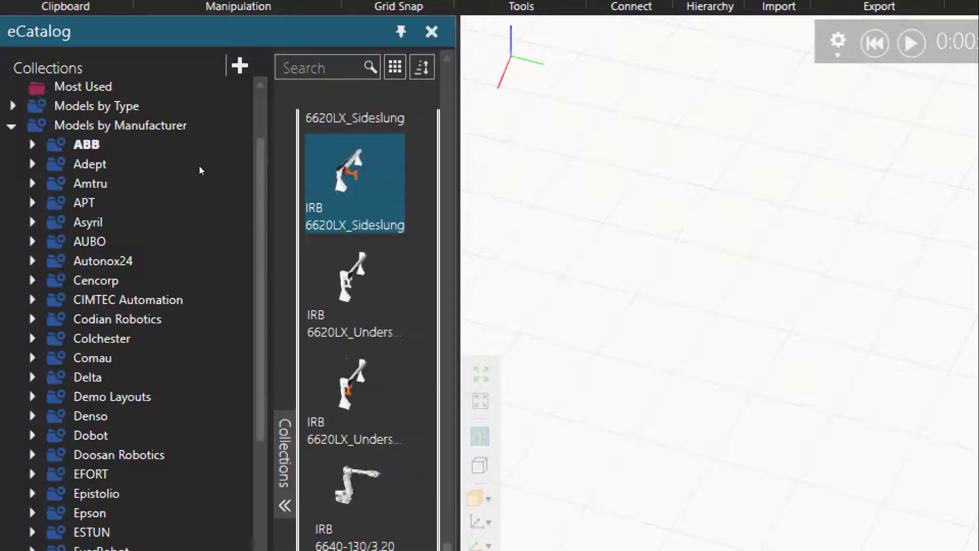
scroll(199, 166, "down", 10)
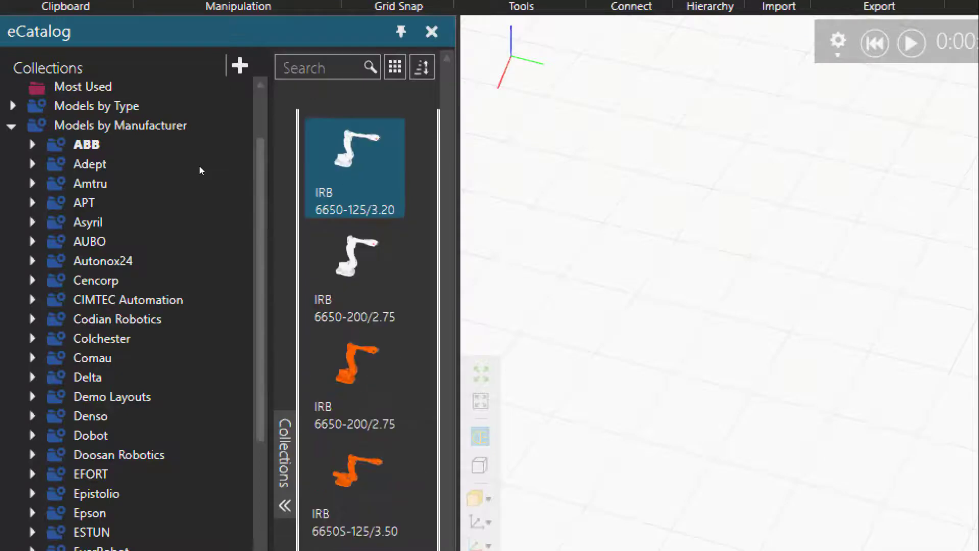
scroll(199, 166, "down", 10)
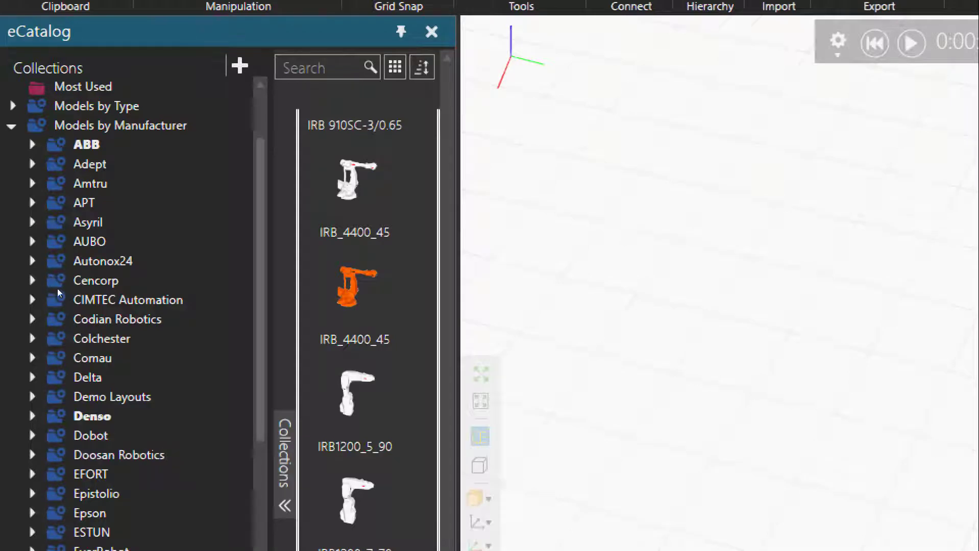
Show the Doosan Robotics models and look through the rest of the manufacturer list as far as Nachi
left_click(92, 454)
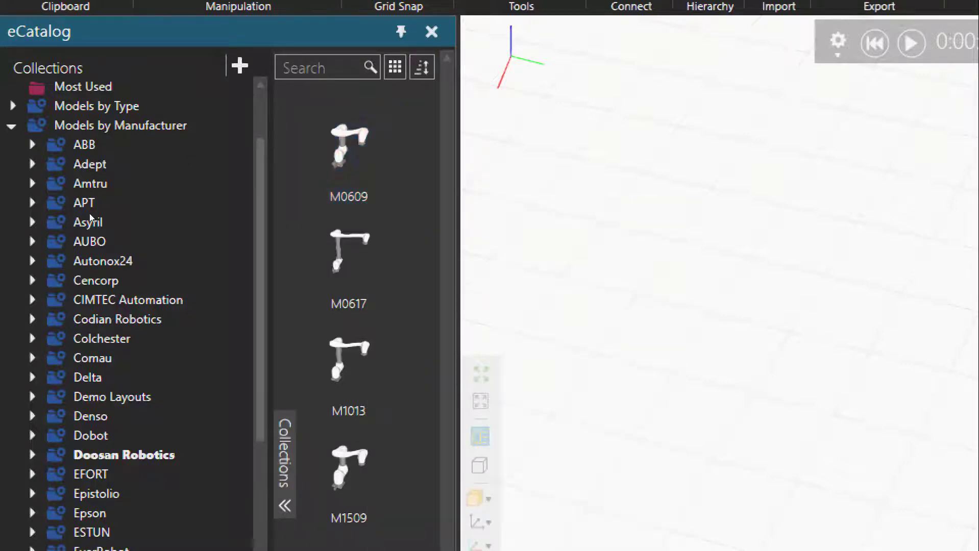
scroll(81, 232, "down", 3)
scroll(81, 233, "down", 2)
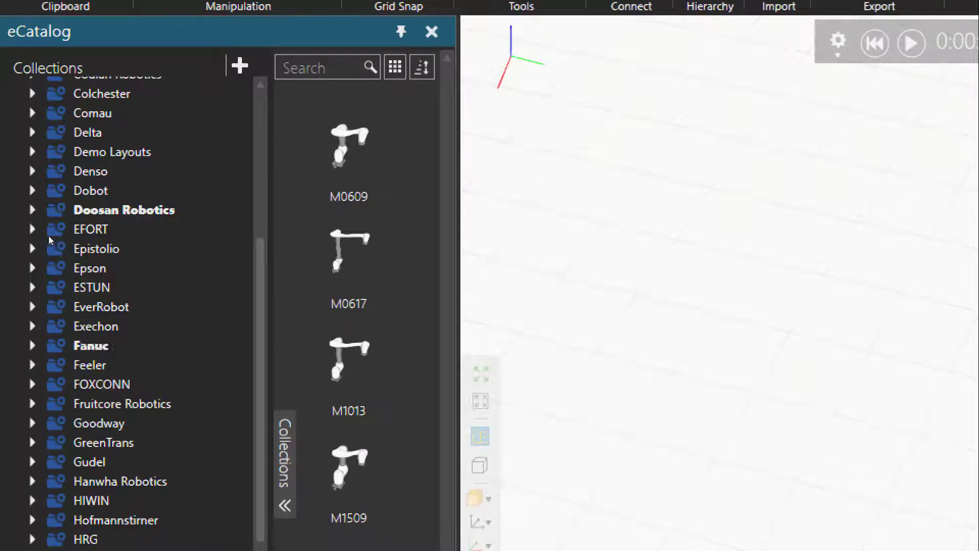
scroll(53, 237, "down", 4)
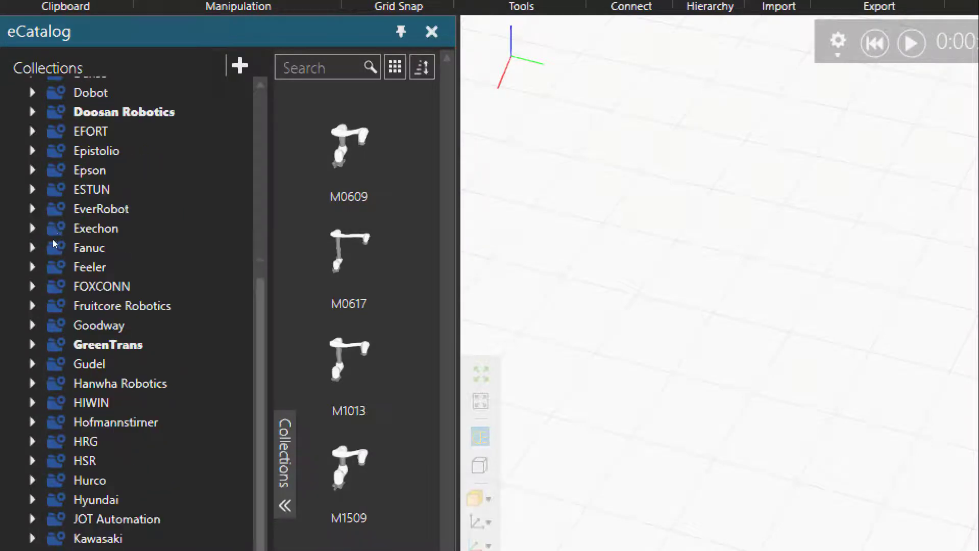
scroll(54, 244, "down", 1)
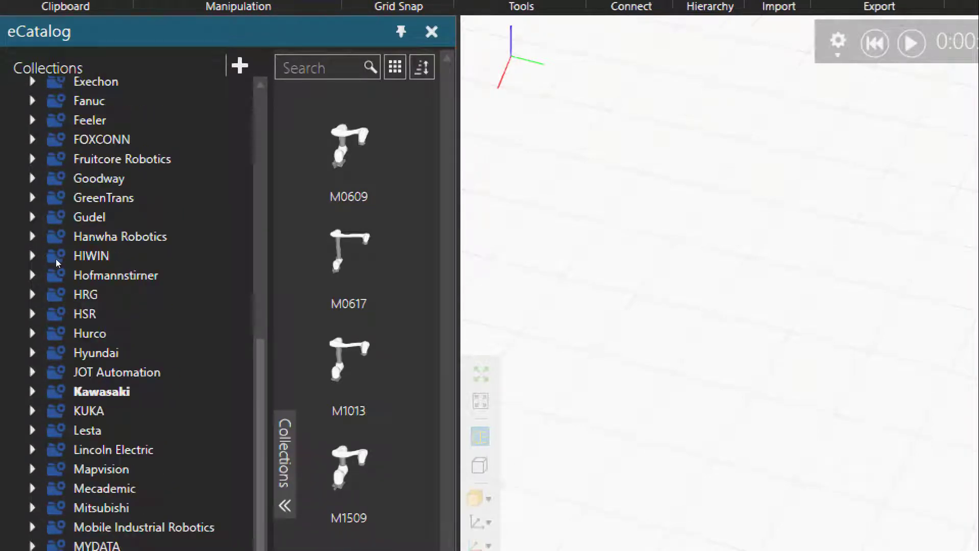
scroll(60, 278, "down", 3)
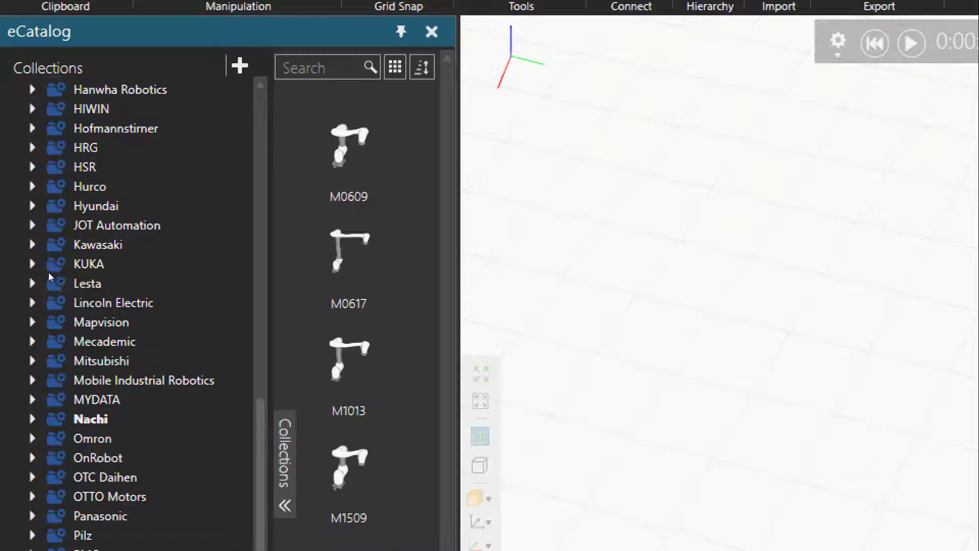
Find the ST166F_01 robot among the Nachi models and add it to the empty 3D world
scroll(355, 283, "down", 20)
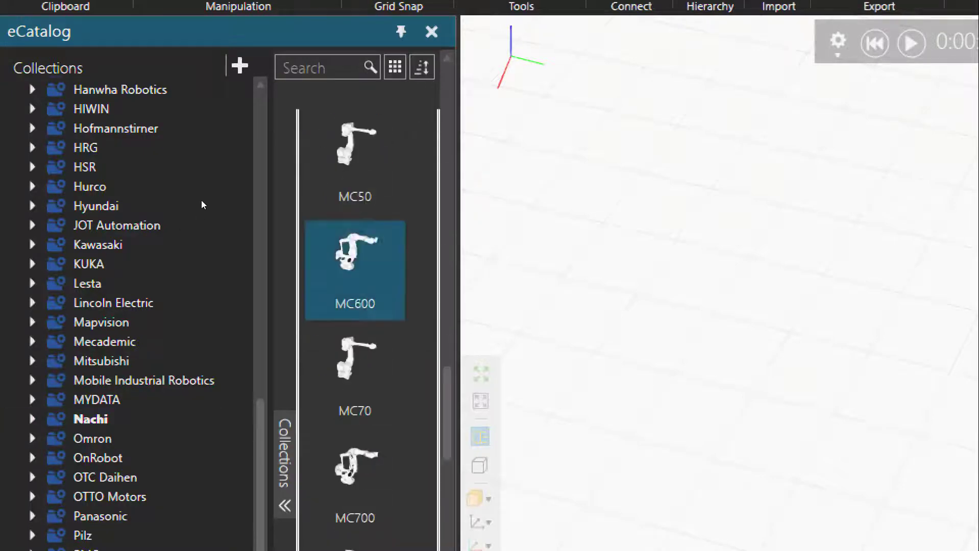
scroll(355, 291, "down", 20)
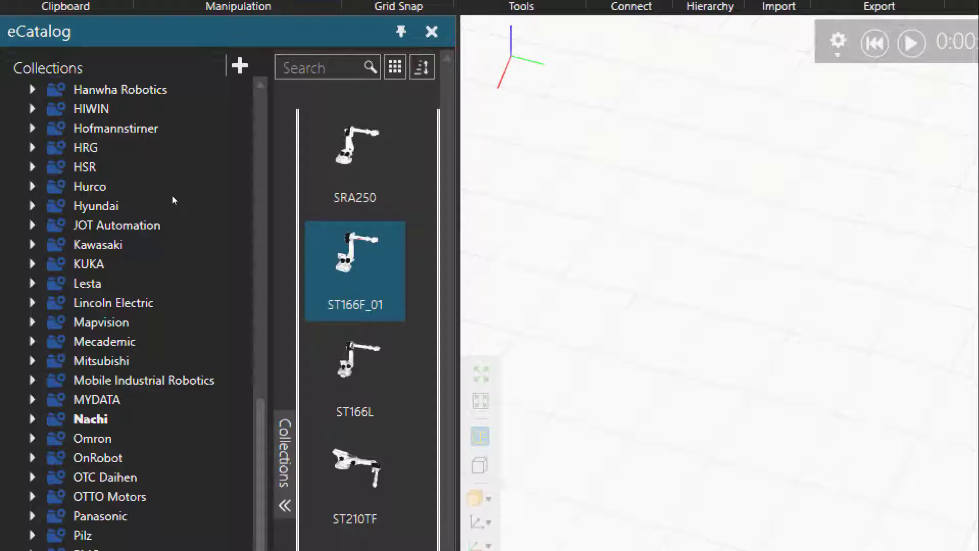
left_click_drag(173, 198, 198, 183)
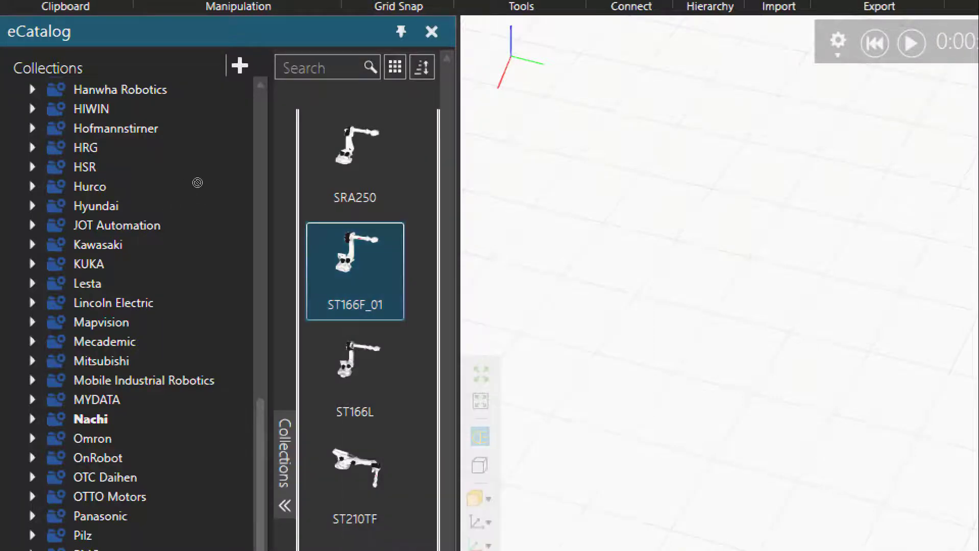
double_click(376, 226)
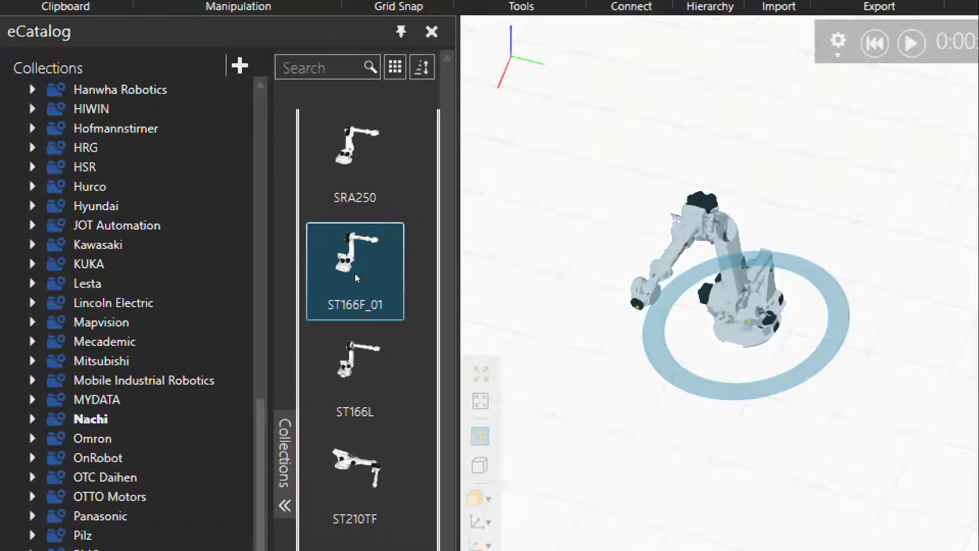
left_click(323, 268)
right_click_drag(324, 269, 397, 225)
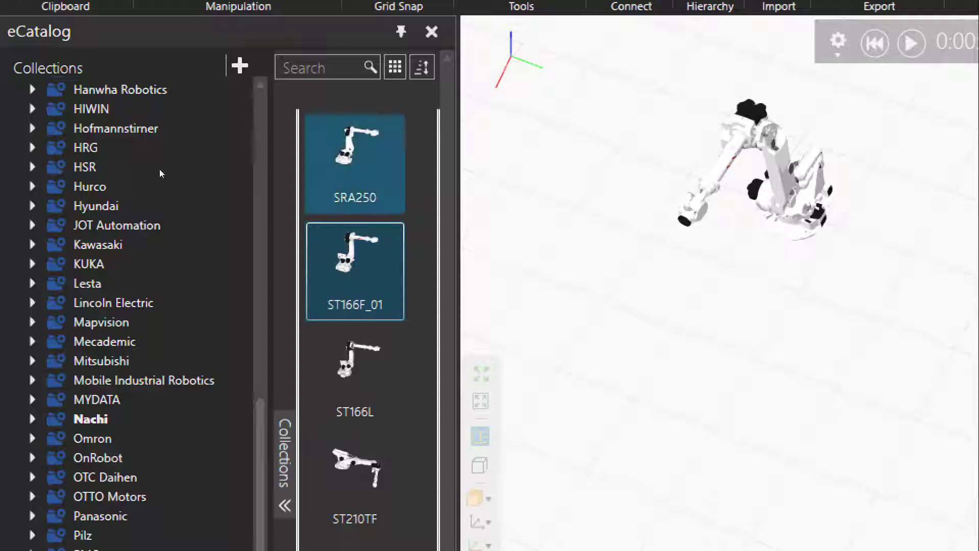
Look through the remaining manufacturers in the collection list and collapse Models by Manufacturer
scroll(56, 246, "down", 4)
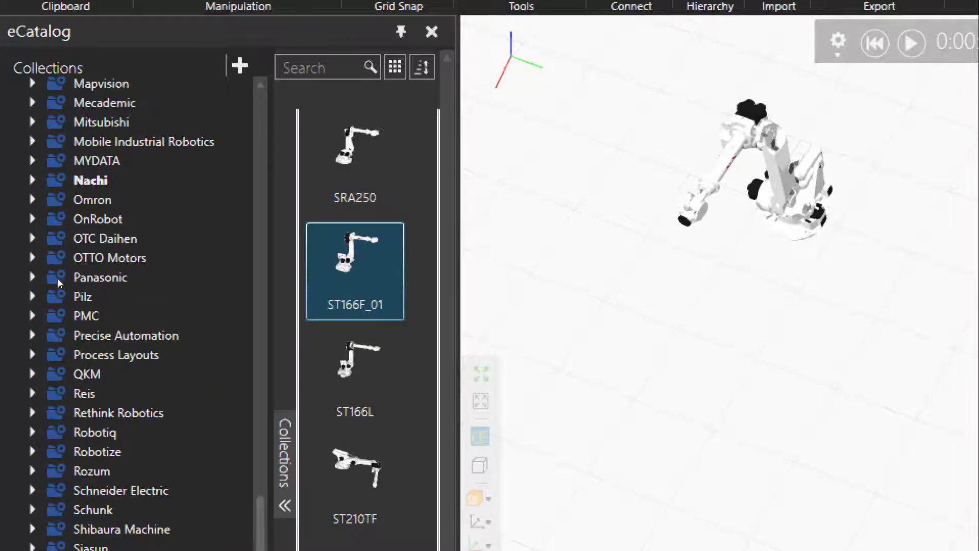
scroll(53, 285, "up", 3)
scroll(54, 271, "up", 3)
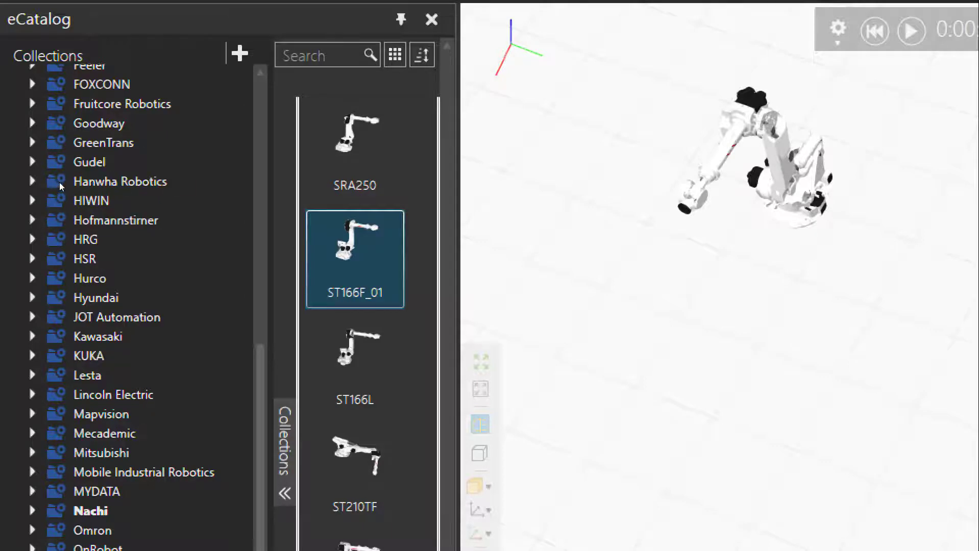
scroll(60, 187, "up", 9)
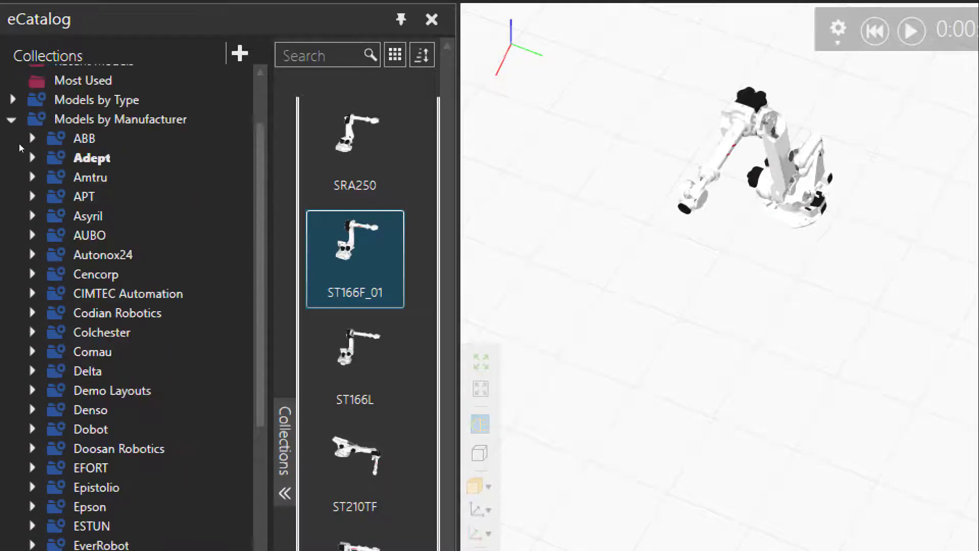
left_click(11, 119)
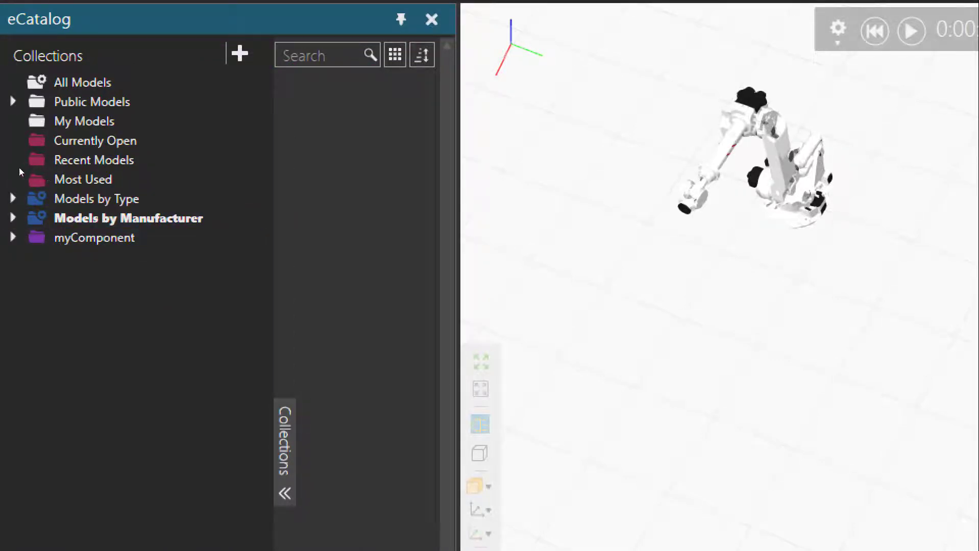
Expand Models by Type and look through the Conveyors collection for the transport conveyor models
left_click(13, 198)
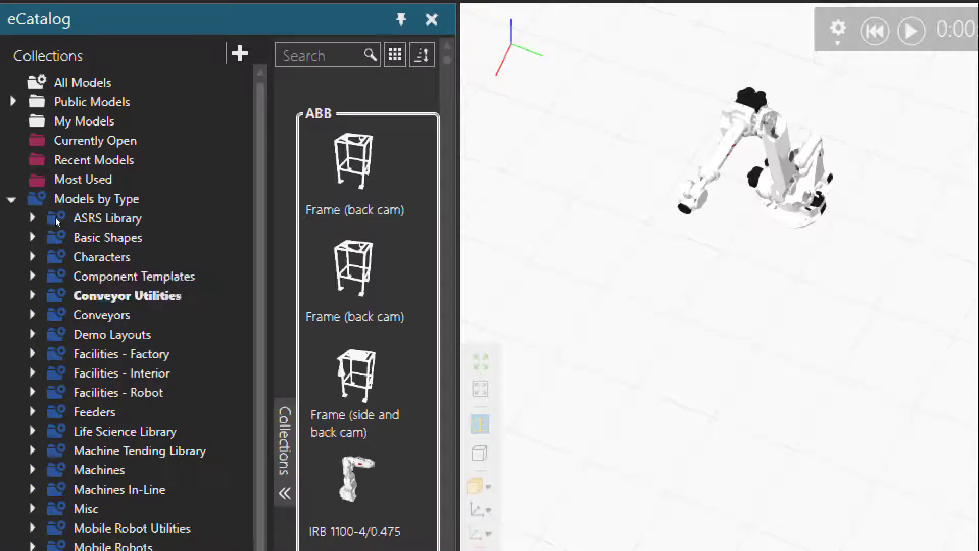
left_click(82, 315)
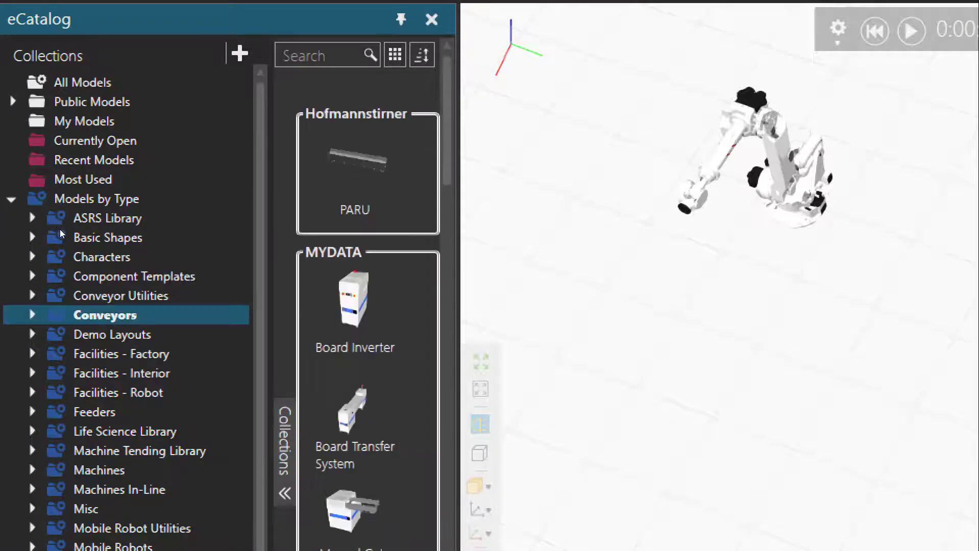
scroll(354, 367, "down", 15)
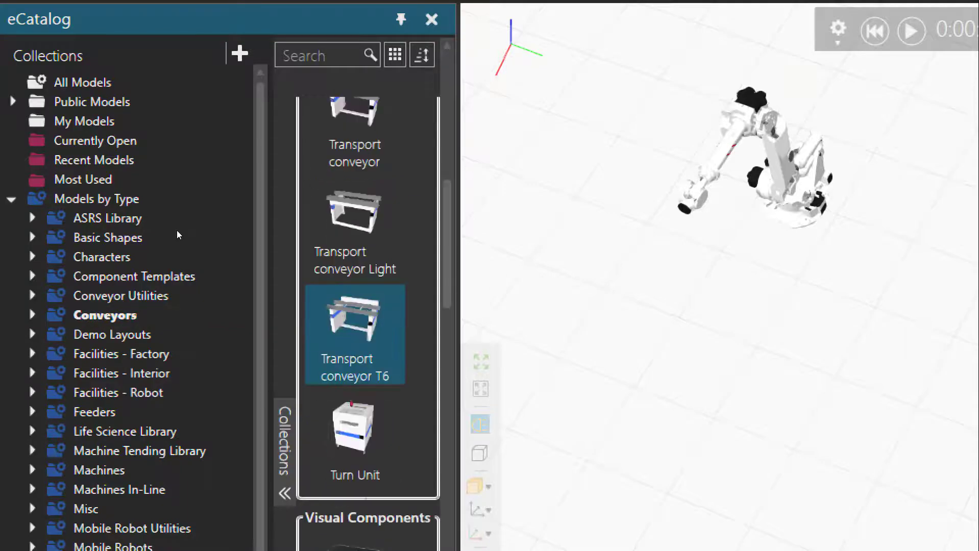
Open the Facilities - Factory collection and look through its models and those in Facilities - Interior
scroll(354, 327, "down", 15)
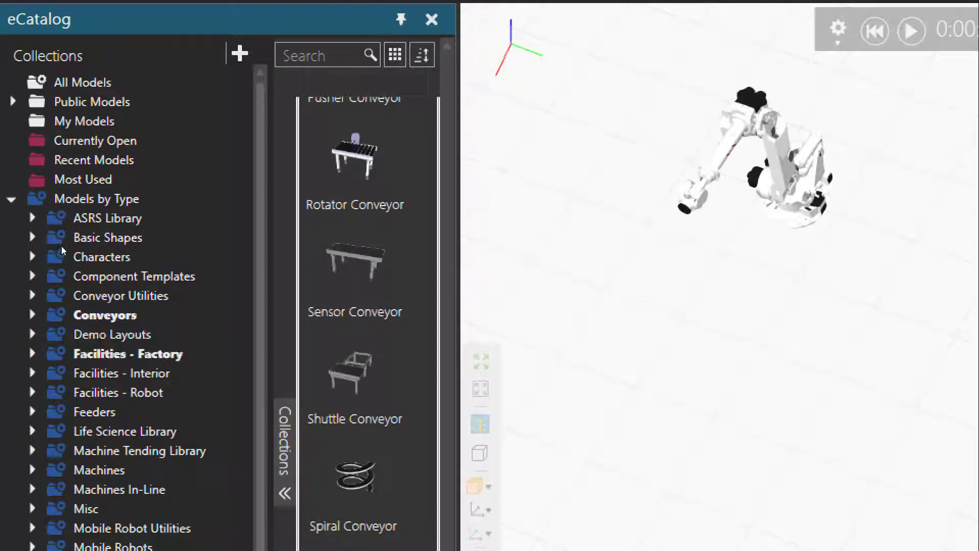
left_click(110, 354)
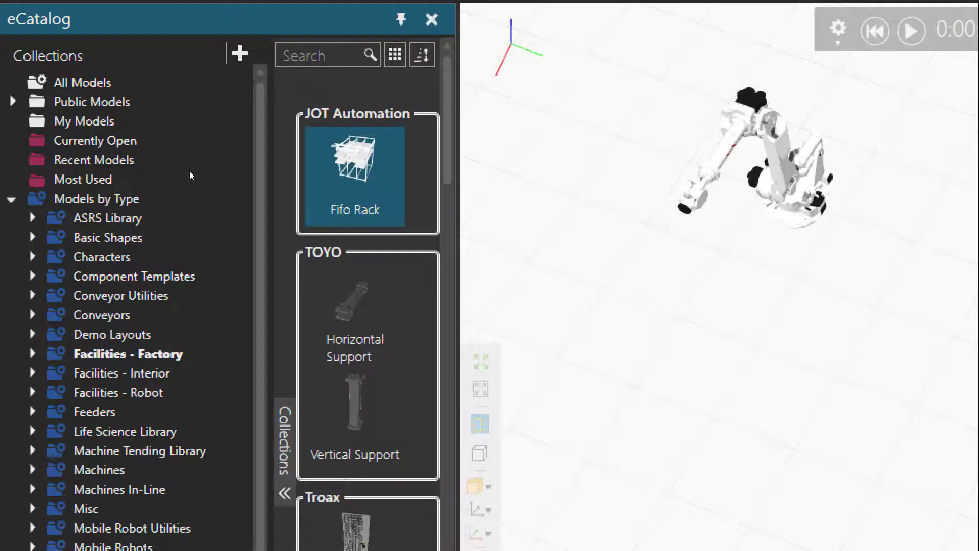
key("Down")
key("Down")
key("Down")
key("Down")
key("Down")
key("Down")
key("Down")
key("Down")
key("Down")
key("Down")
key("Down")
key("Down")
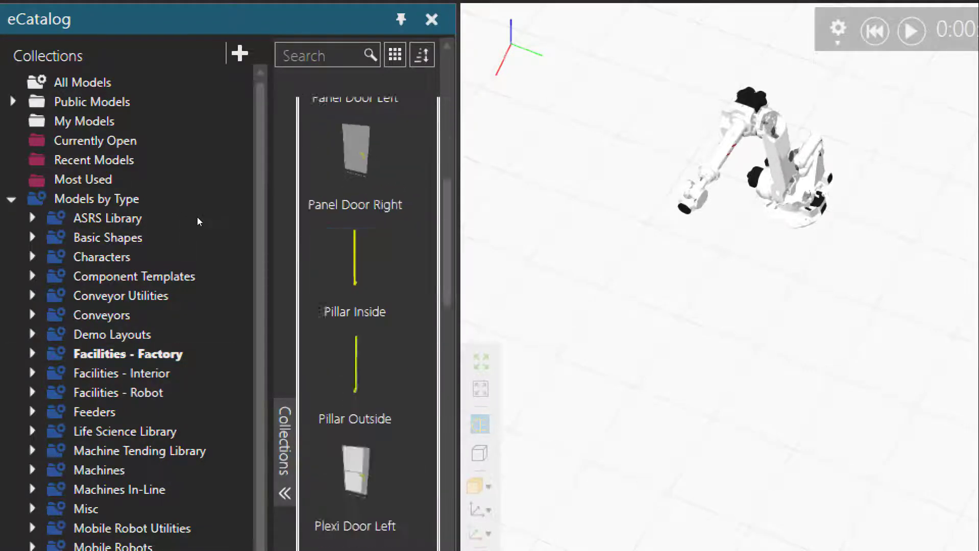
key("Down")
key("Down")
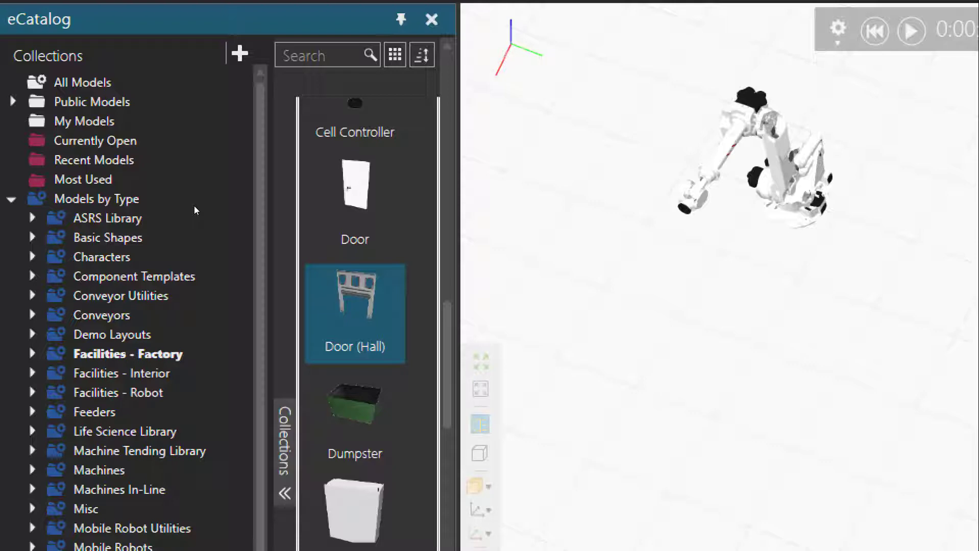
key("Down")
key("Down")
key("Down")
key("Down")
key("Down")
key("Down")
key("Down")
key("Down")
key("Down")
key("Down")
key("Down")
key("Down")
key("Down")
key("Down")
key("Down")
key("Down")
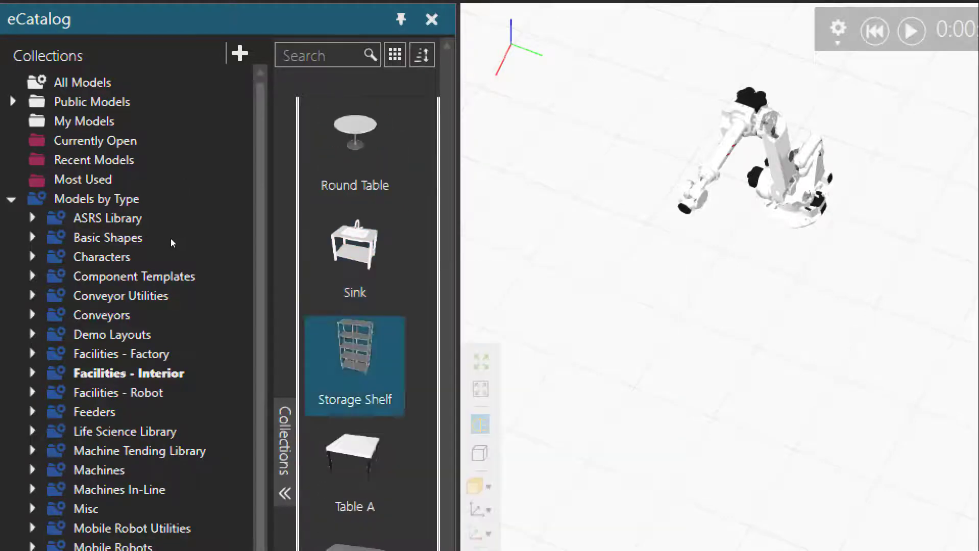
Open the Feeders collection and look through its models as far as the Pattern Feeder
scroll(76, 276, "down", 5)
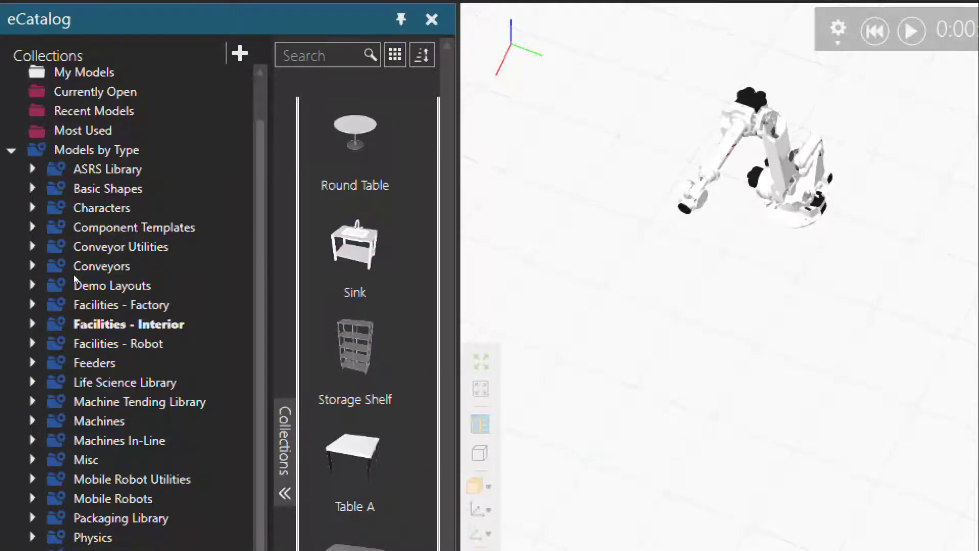
left_click(95, 314)
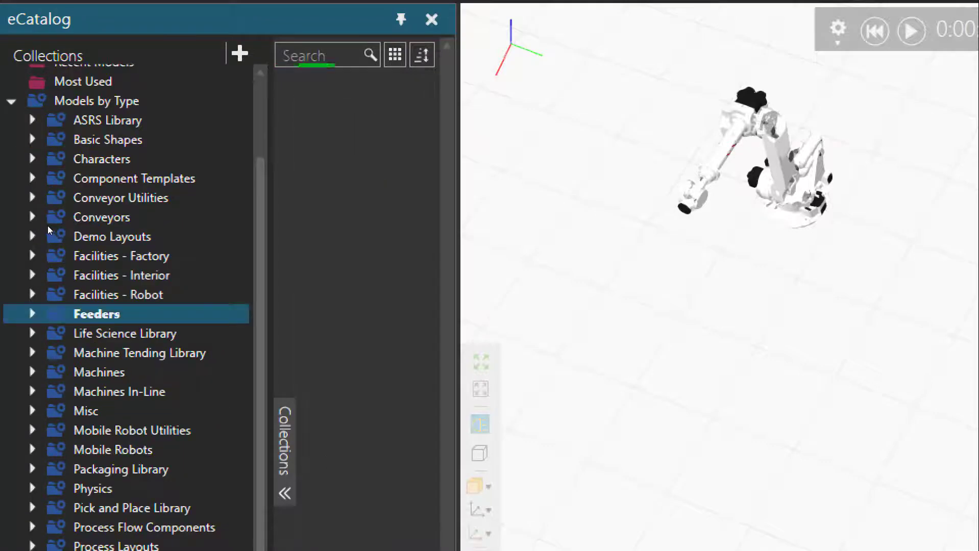
scroll(355, 255, "down", 5)
scroll(354, 255, "down", 10)
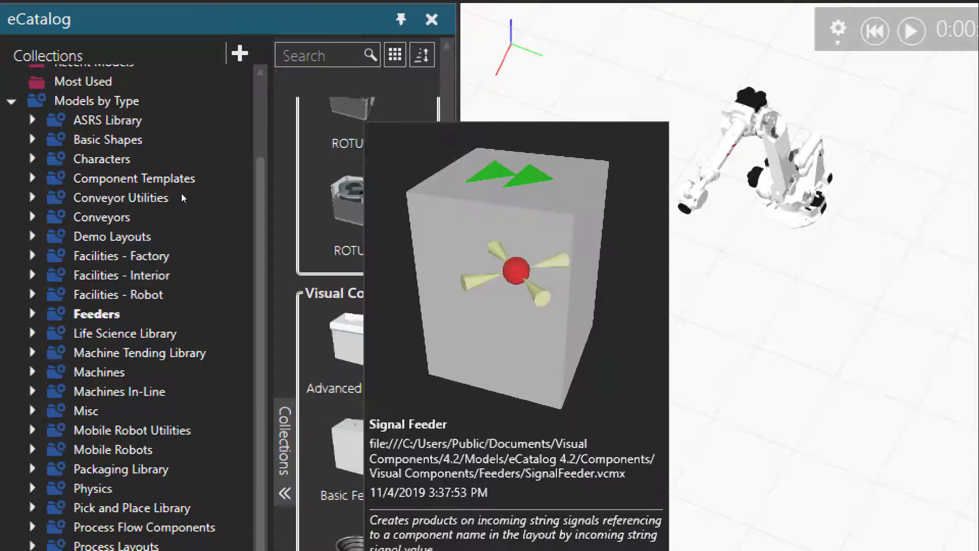
scroll(355, 214, "down", 1)
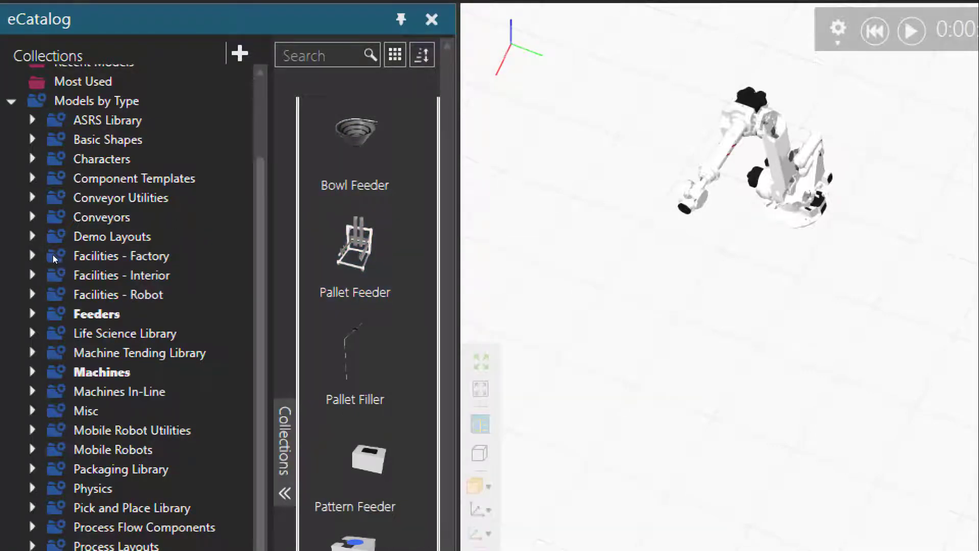
Open the Machines collection and look through its models as far as the Process Machine lathes and mills
left_click(99, 372)
scroll(355, 285, "down", 6)
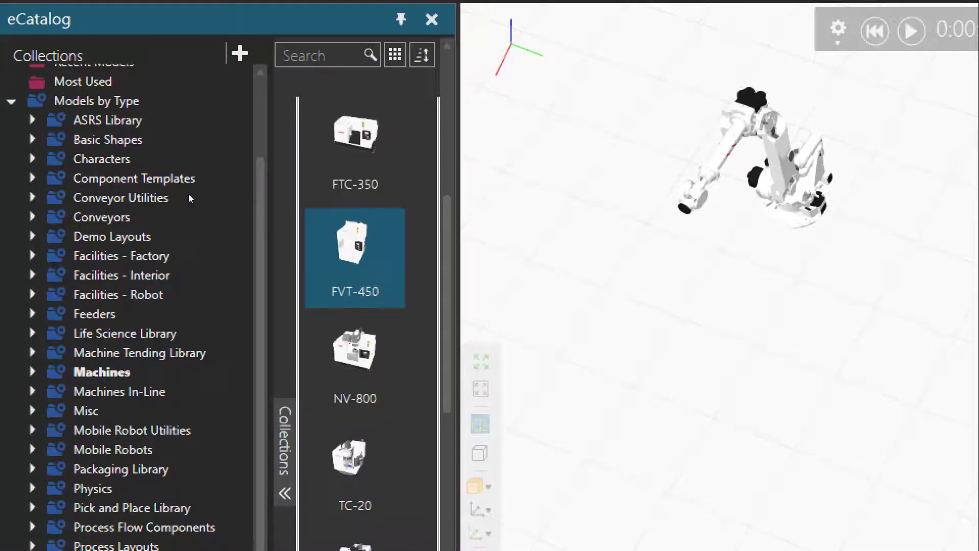
scroll(355, 234, "down", 3)
scroll(355, 225, "down", 10)
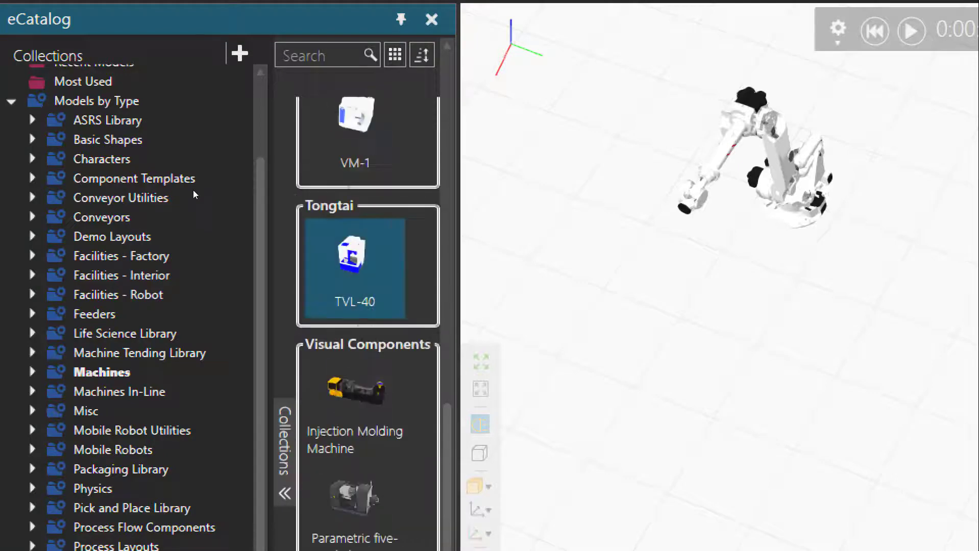
scroll(355, 225, "down", 2)
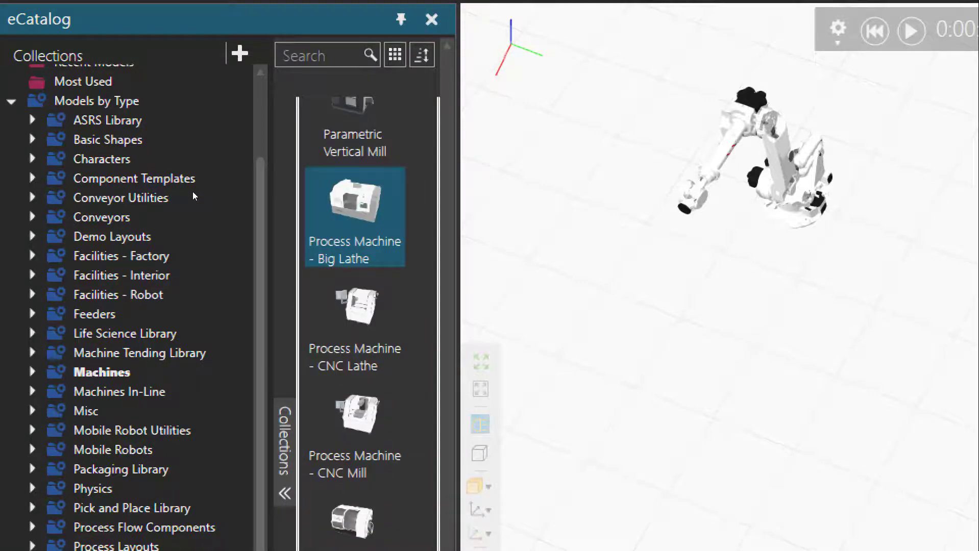
scroll(355, 225, "down", 1)
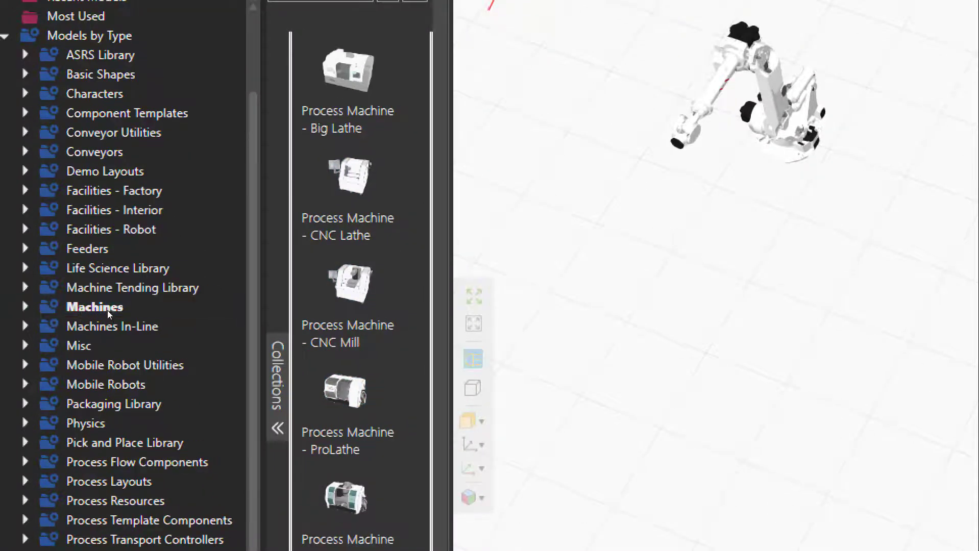
Look over the remaining type collections, search all of Models by Type for "conveyor" and look at the Conveyors group of matches
scroll(66, 331, "down", 2)
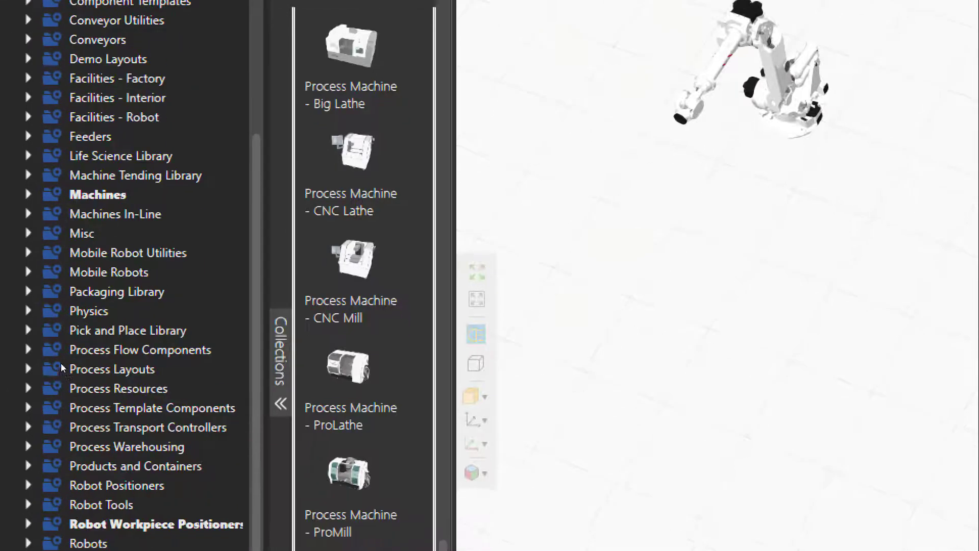
scroll(102, 204, "up", 4)
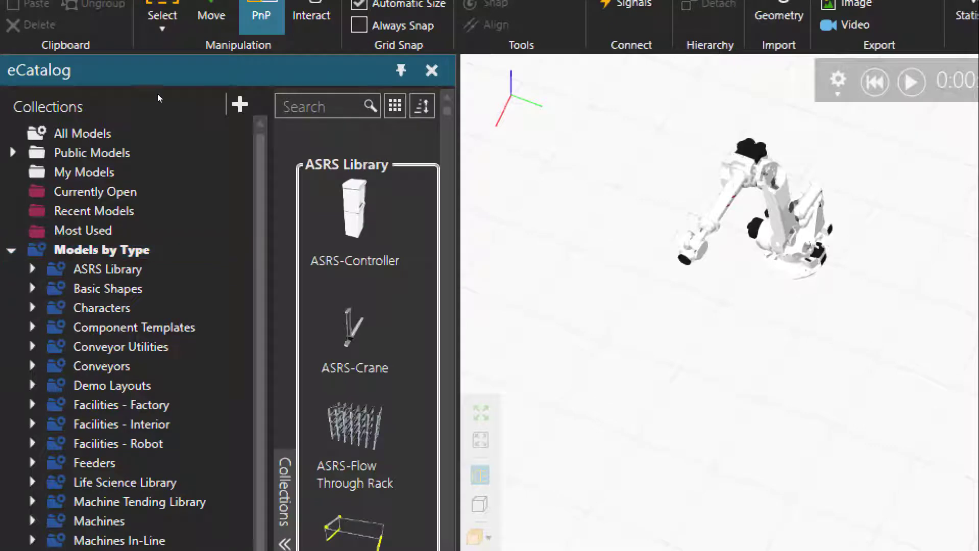
left_click(318, 106)
type("conveyor")
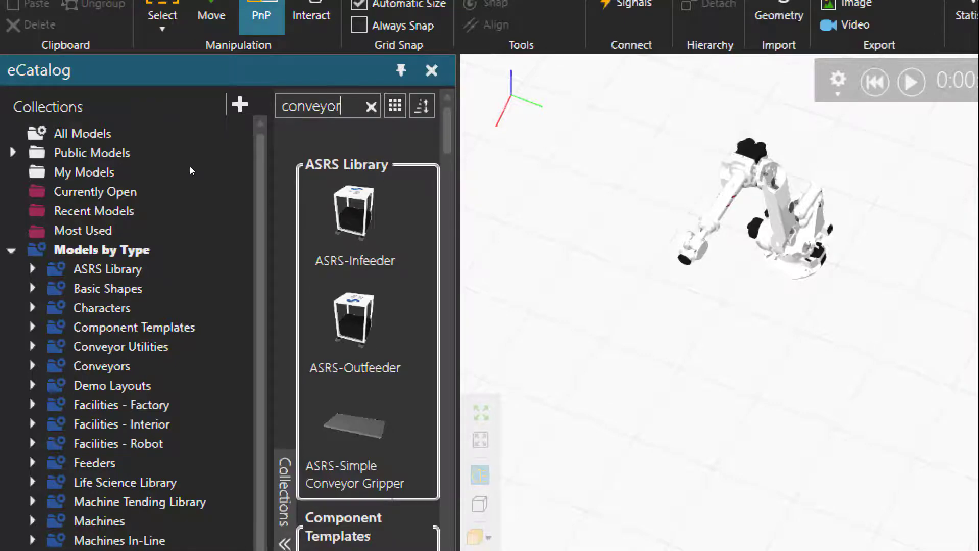
left_click_drag(447, 152, 447, 291)
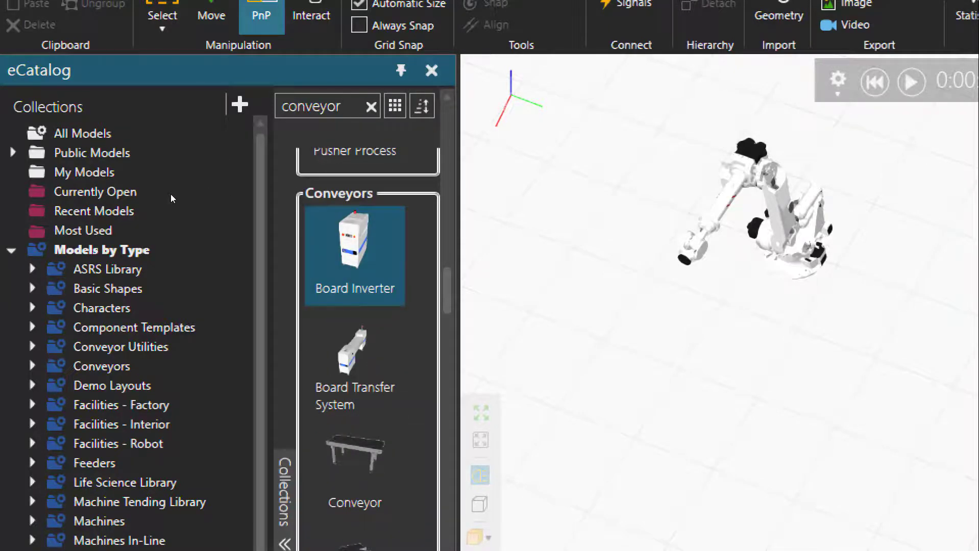
mouse_move(341, 297)
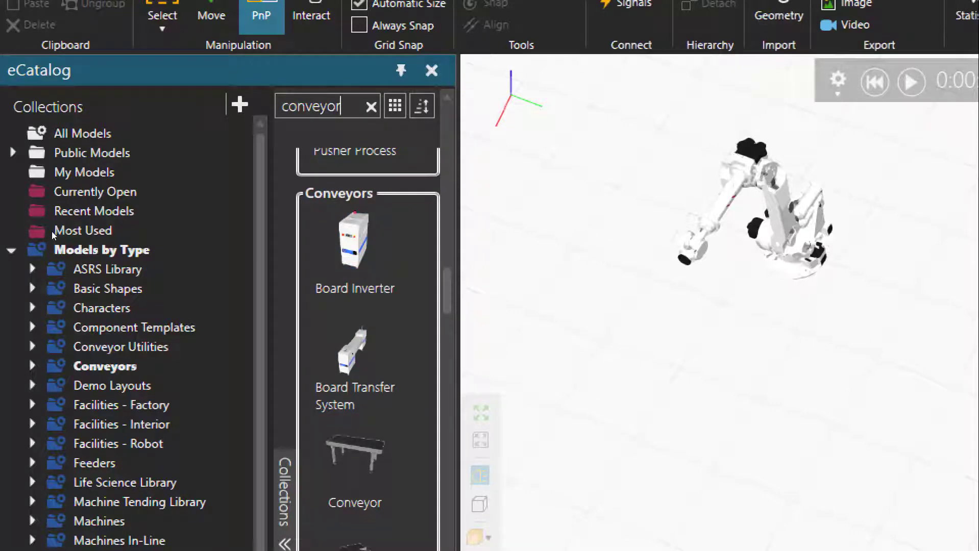
Restrict the catalog to the Conveyors collection, repeat the "conveyor" search there and look through the matching models
left_click(97, 367)
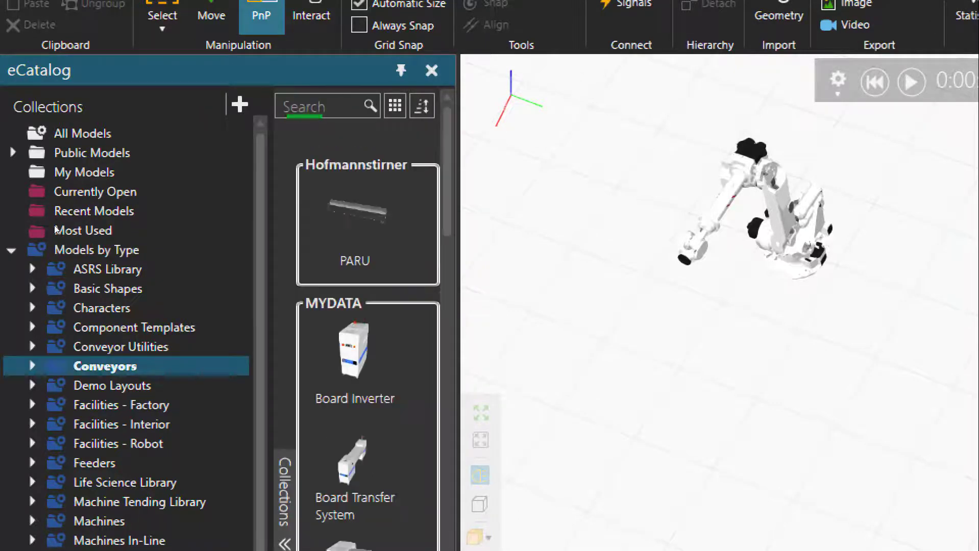
left_click(325, 106)
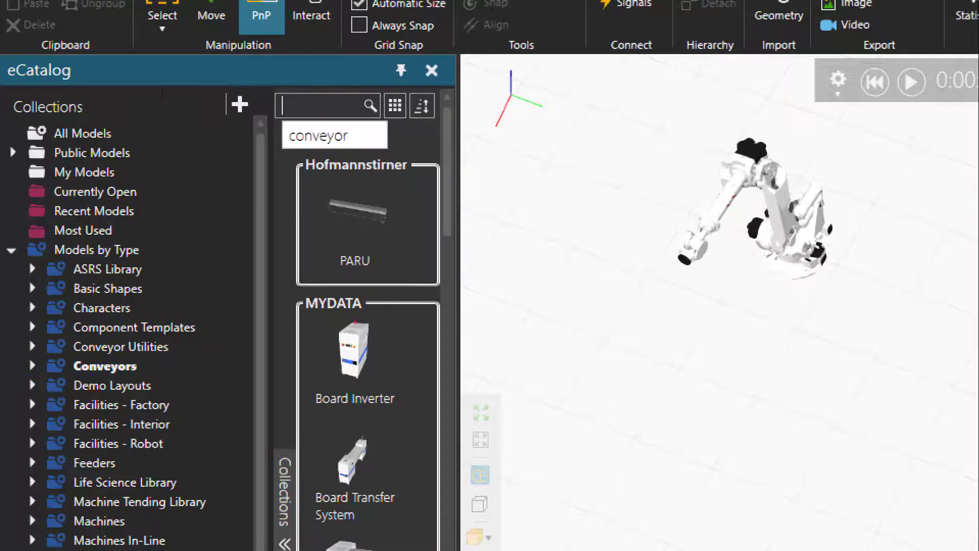
left_click(335, 135)
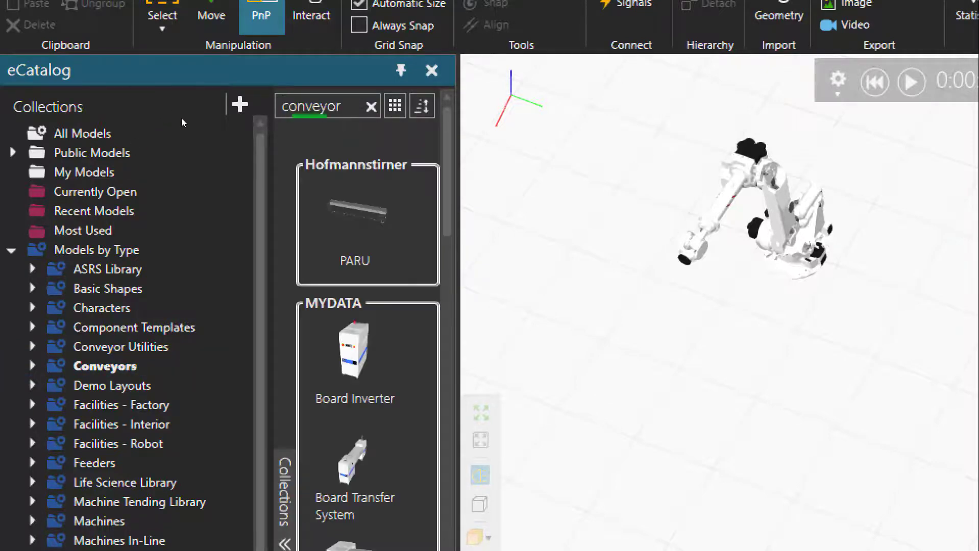
scroll(355, 268, "down", 15)
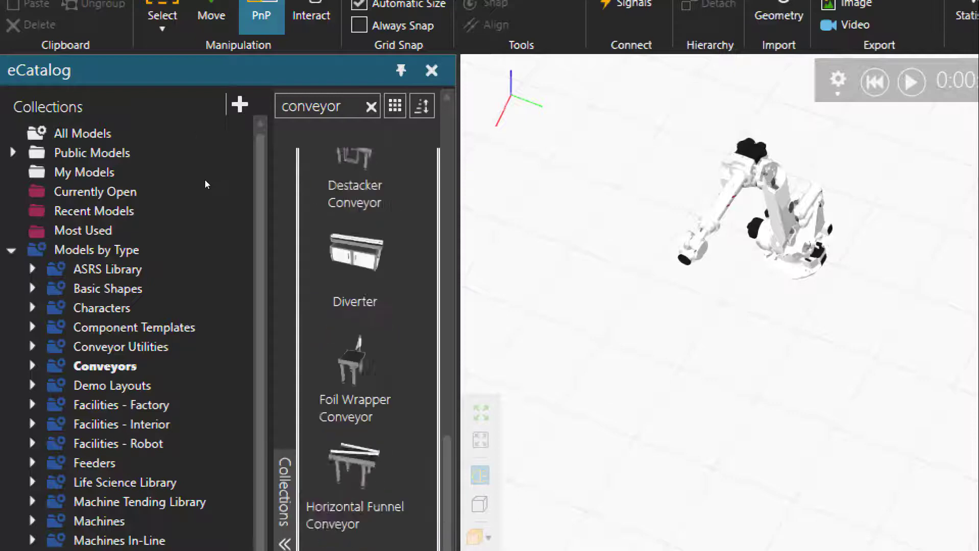
scroll(355, 256, "down", 15)
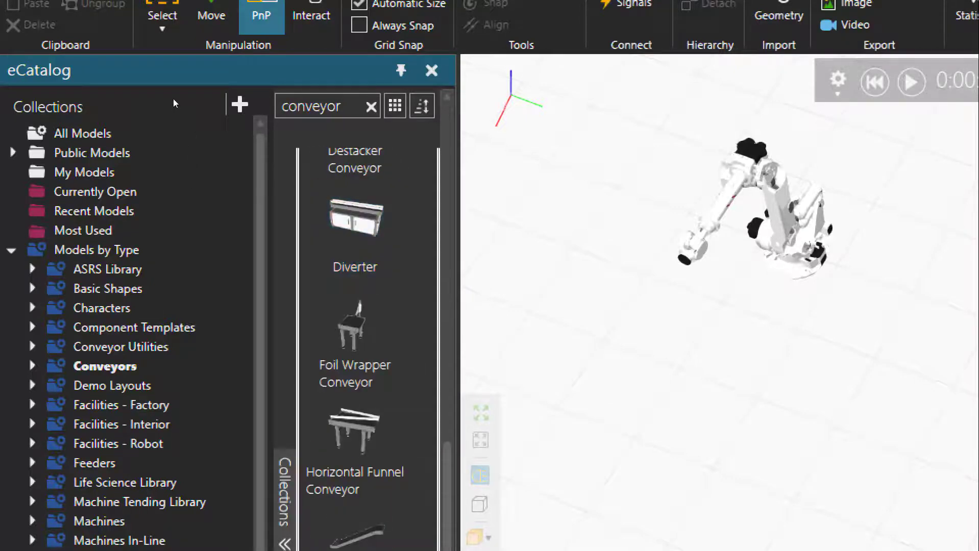
Replace the search term with "sensor" within the Conveyors collection and look through the matching models
left_click(346, 106)
left_click_drag(346, 106, 279, 114)
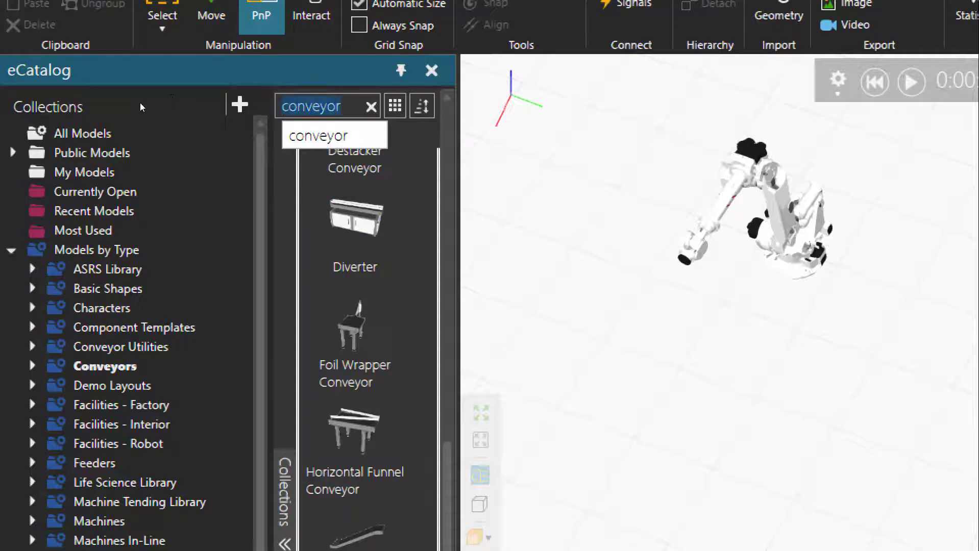
type("sensor")
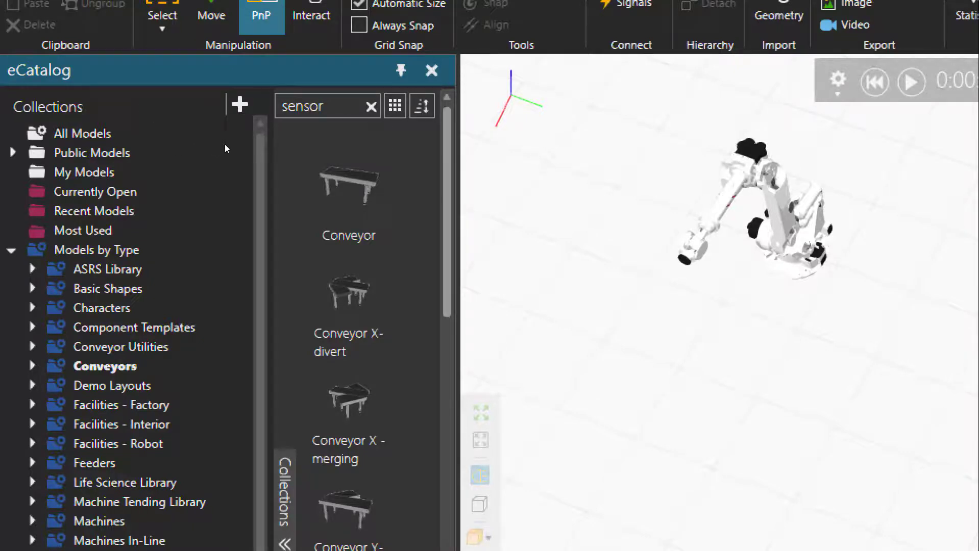
left_click_drag(447, 193, 447, 433)
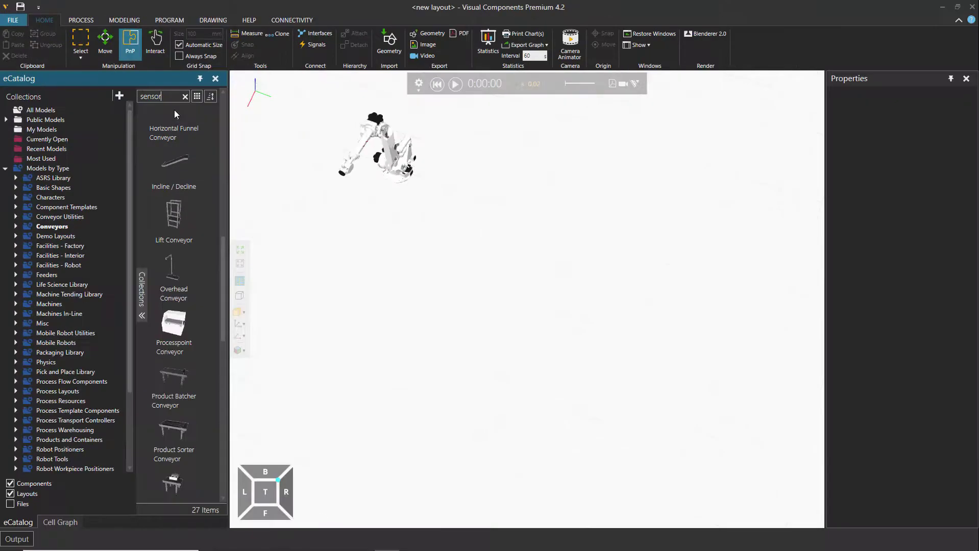
Delete the ST166F_01 robot from the 3D world
left_click(394, 172)
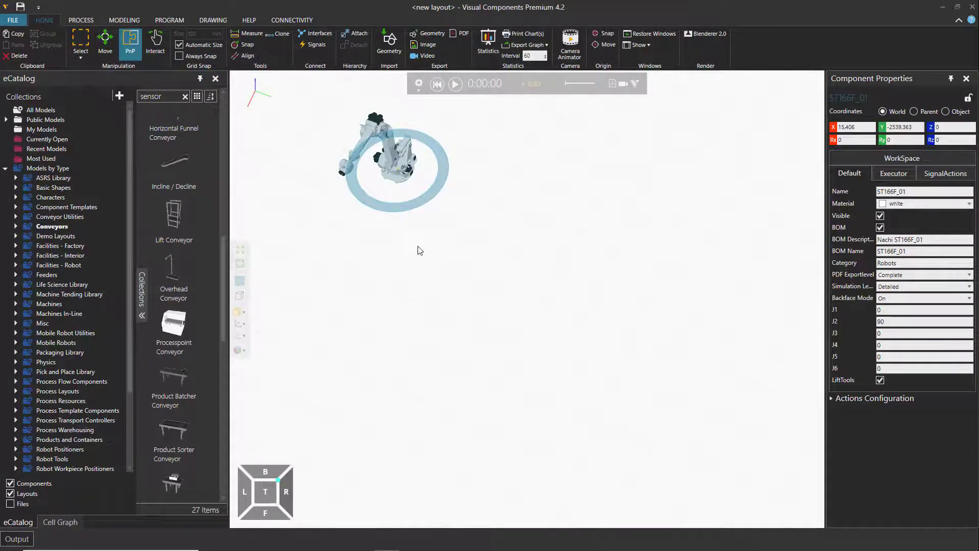
key("Delete")
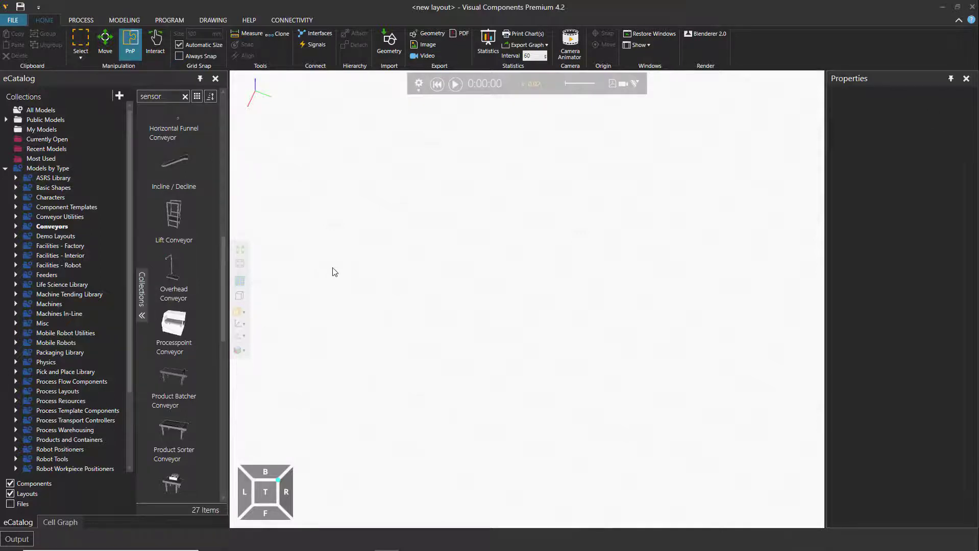
Find the straight Conveyor model in the Conveyors collection and add it to the empty 3D world
left_click(58, 230)
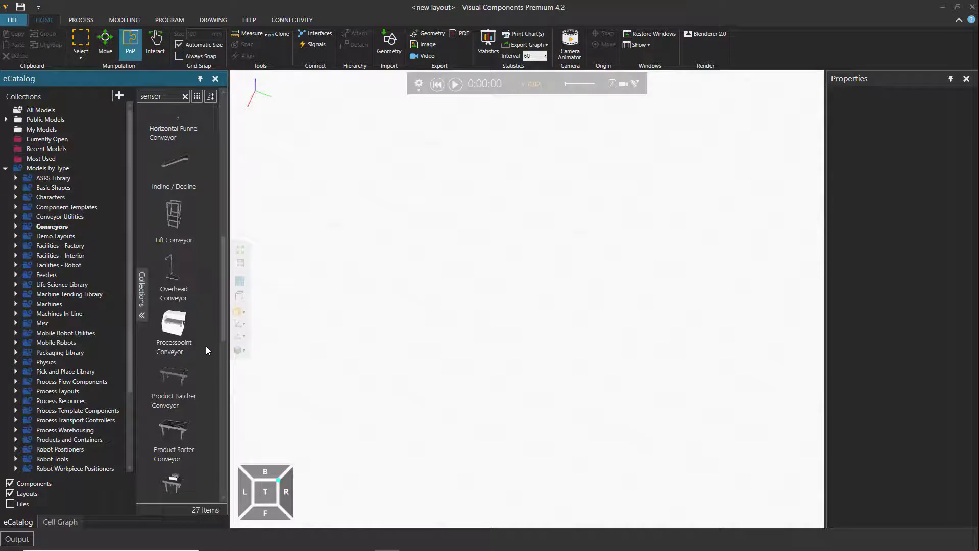
left_click_drag(222, 249, 219, 110)
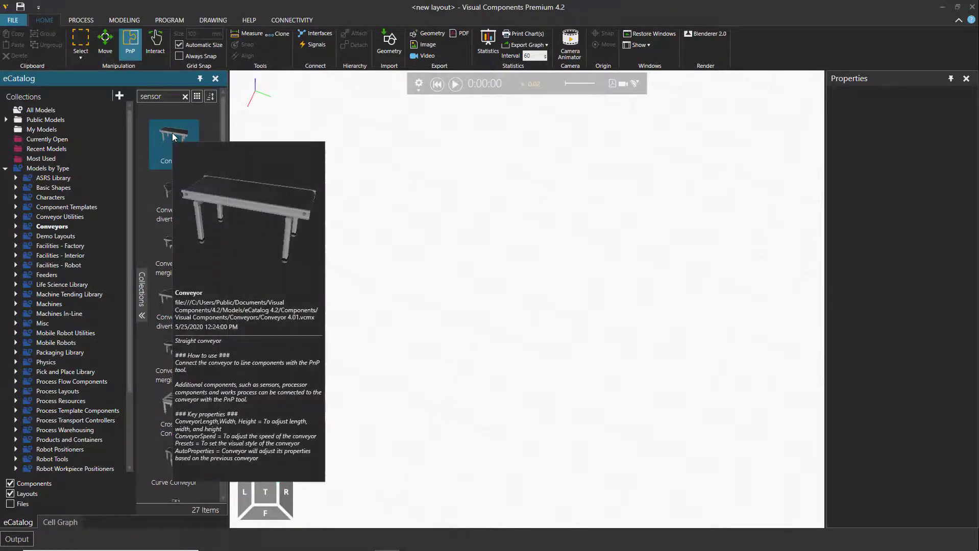
left_click_drag(172, 133, 435, 253)
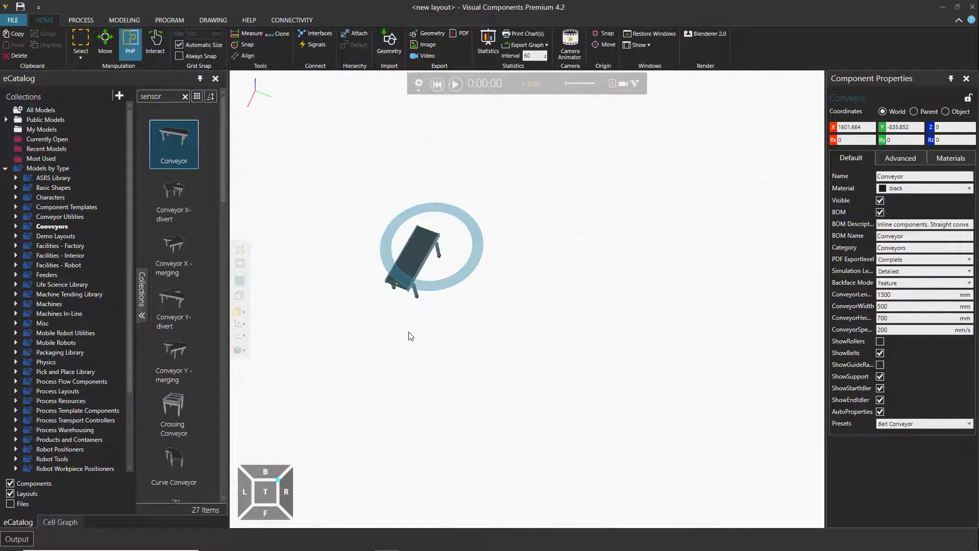
Inspect the placed conveyor from another angle, deselect it and select it again to show its component properties
right_click_drag(410, 331, 486, 249)
scroll(511, 312, "up", 5)
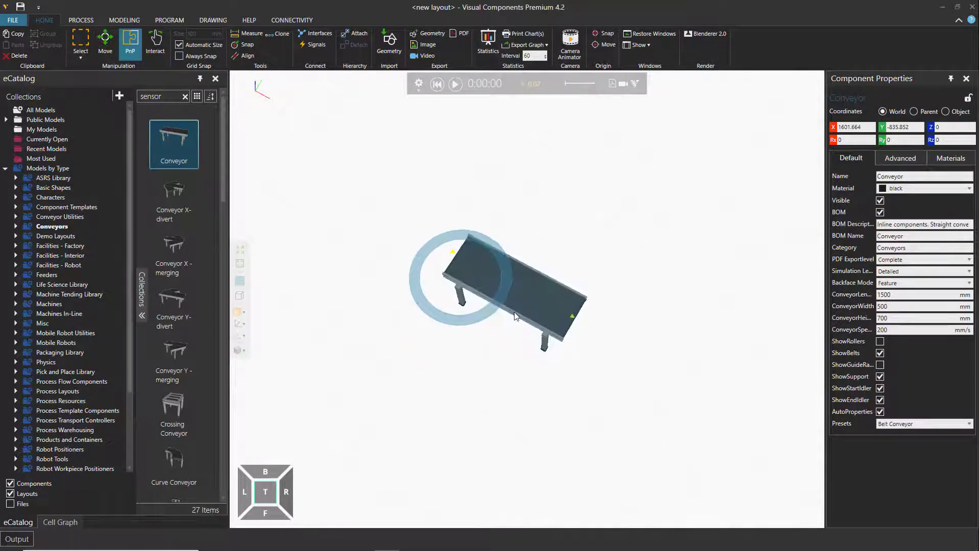
right_click_drag(520, 360, 485, 363)
scroll(524, 356, "down", 2)
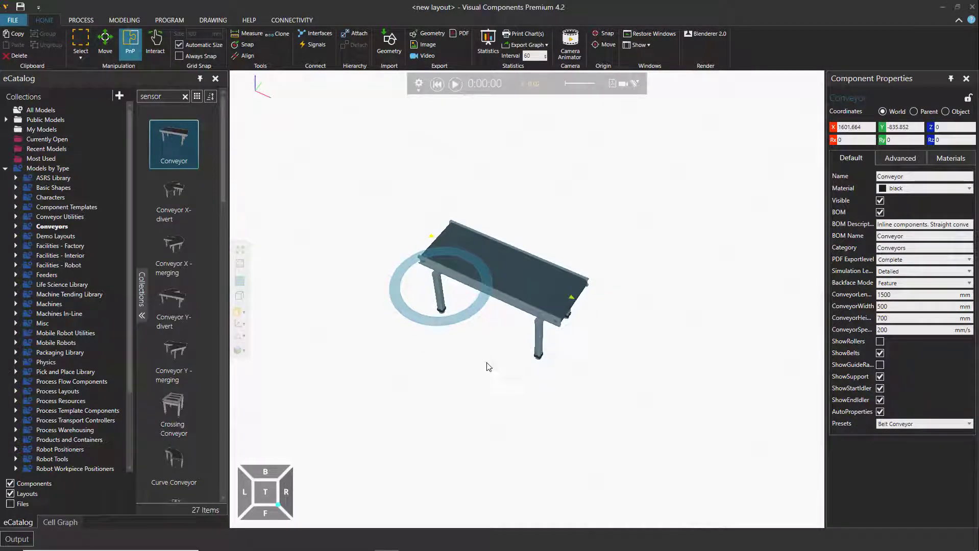
left_click(491, 364)
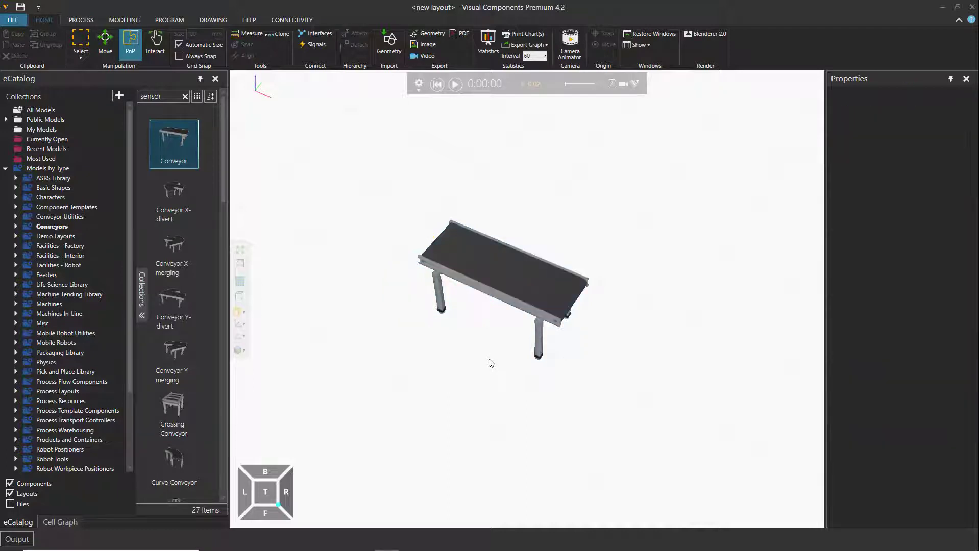
left_click(504, 285)
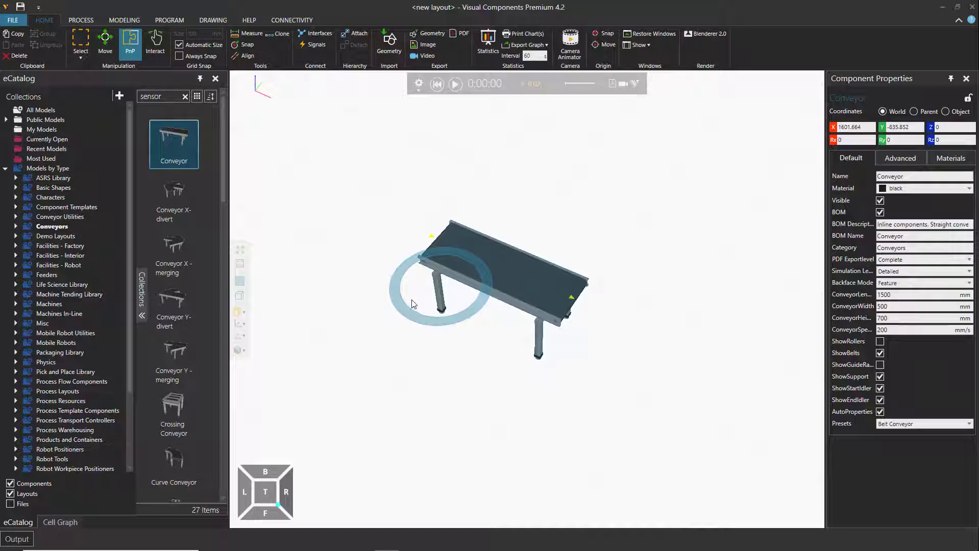
Reselect the conveyor and rotate it freehand about its vertical axis to about 41 degrees
left_click(455, 391)
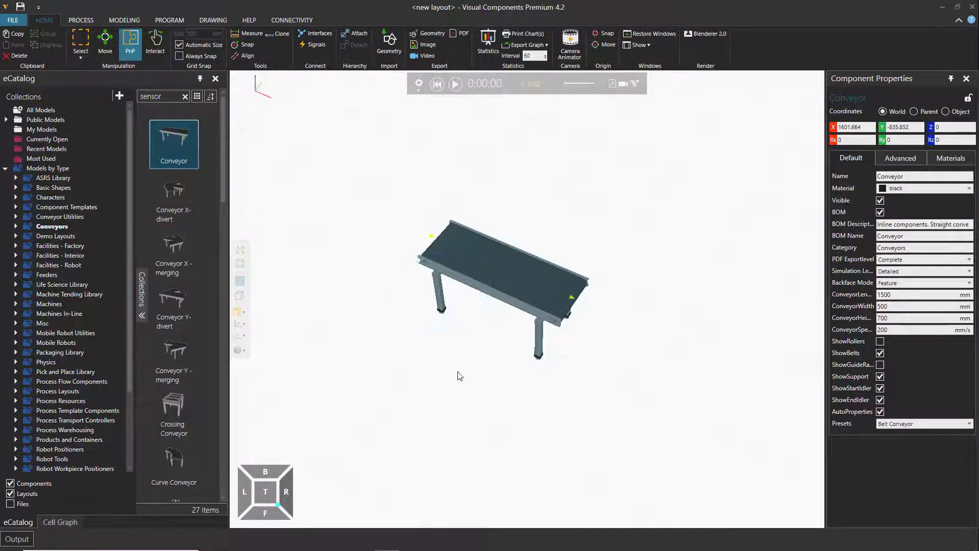
left_click(474, 317)
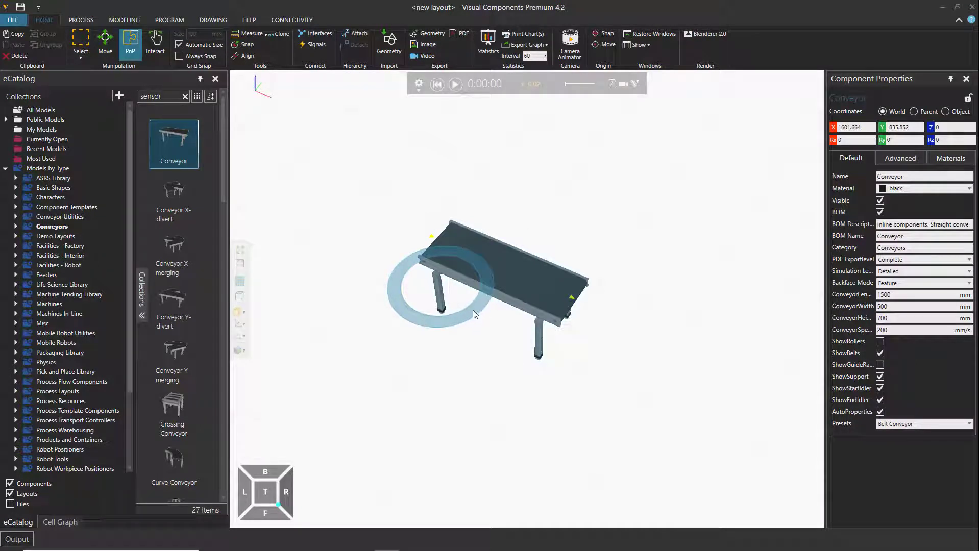
left_click_drag(464, 314, 481, 288)
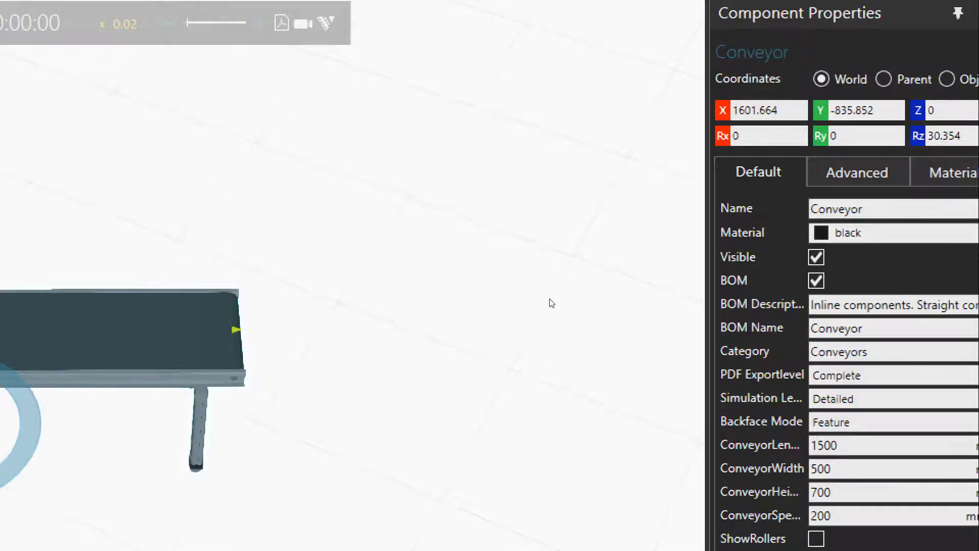
left_click_drag(487, 296, 491, 288)
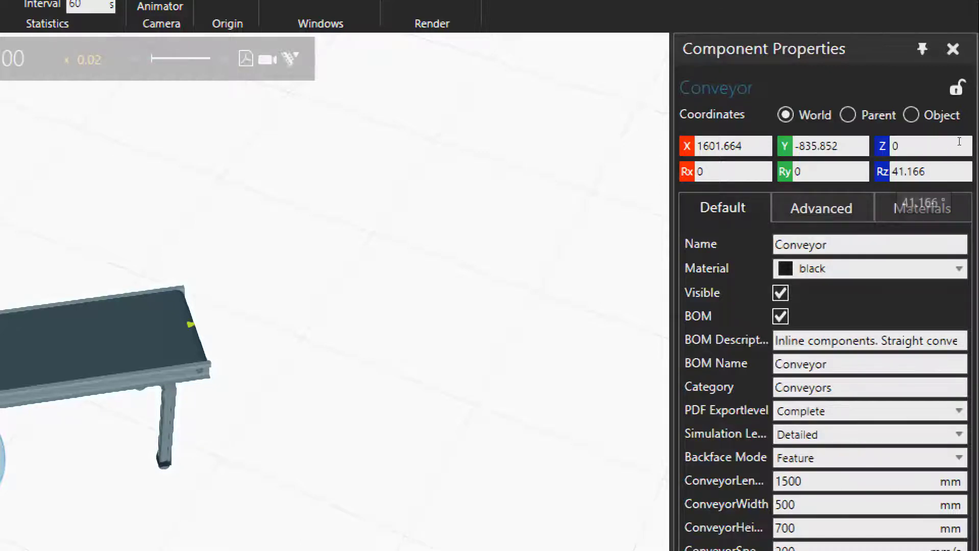
Set the conveyor's Rz rotation to 90 degrees
left_click(959, 142)
double_click(933, 150)
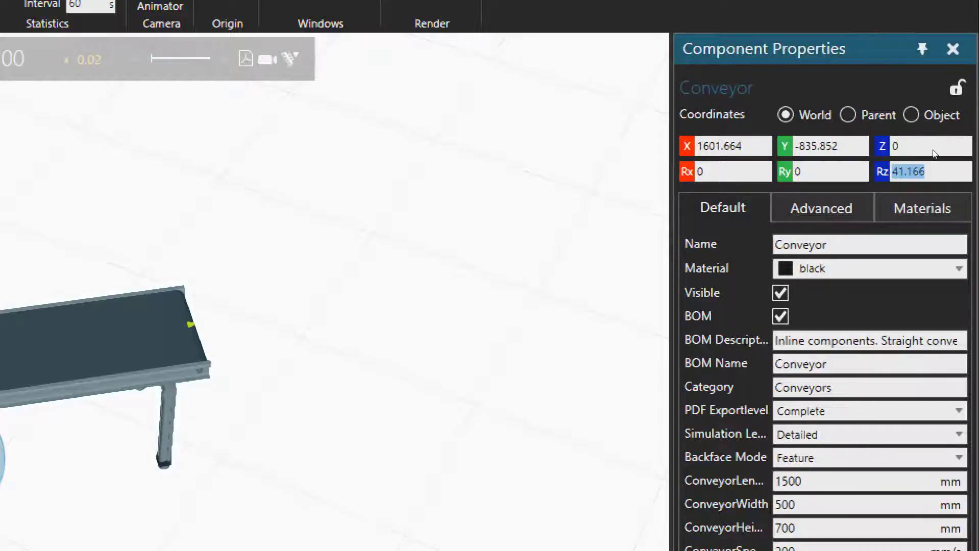
type("90")
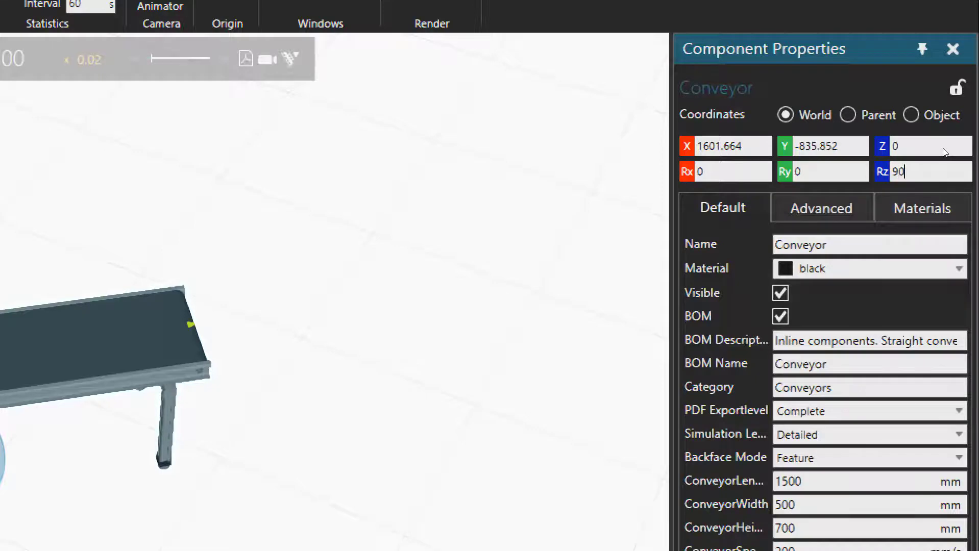
key("Return")
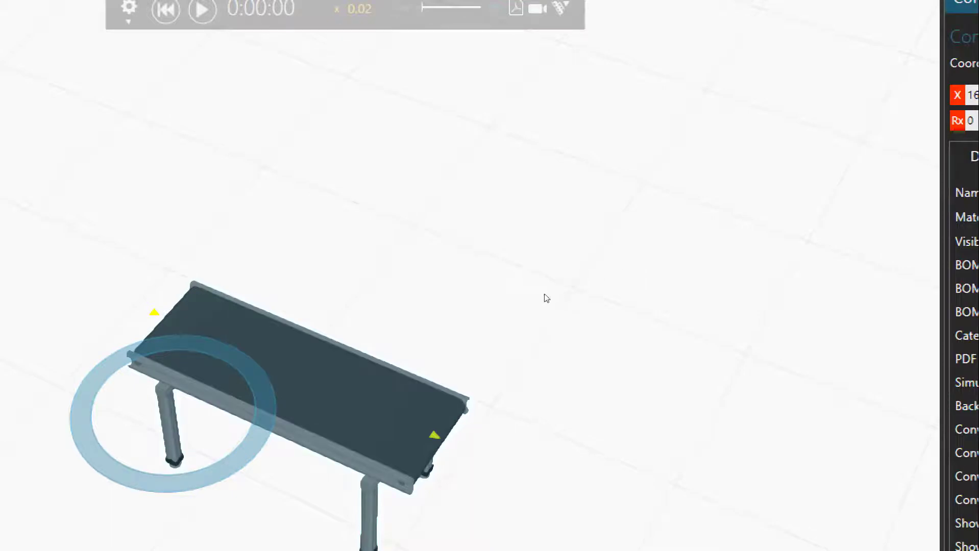
Move the conveyor freehand across the floor to about X 1927, Y 221
left_click(530, 274)
left_click_drag(530, 275, 578, 250)
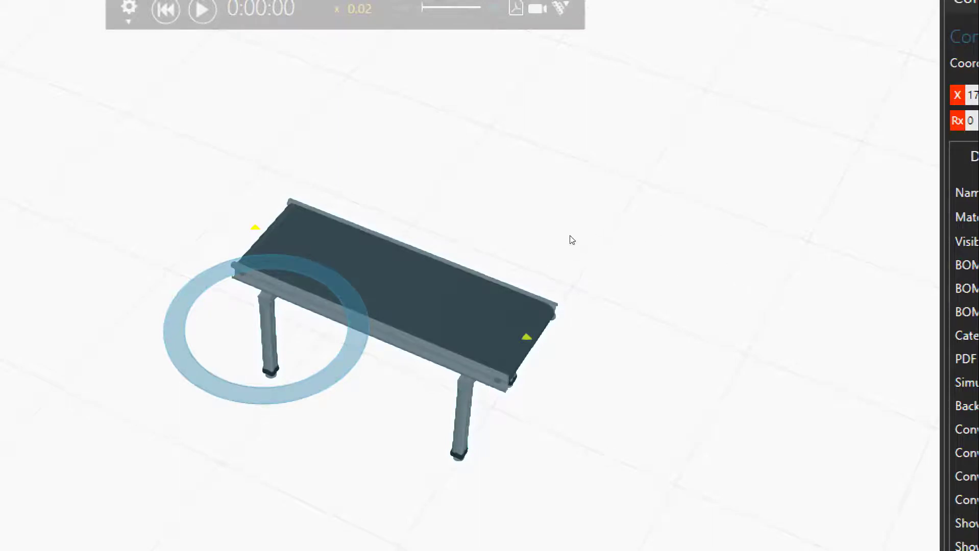
left_click_drag(570, 238, 734, 258)
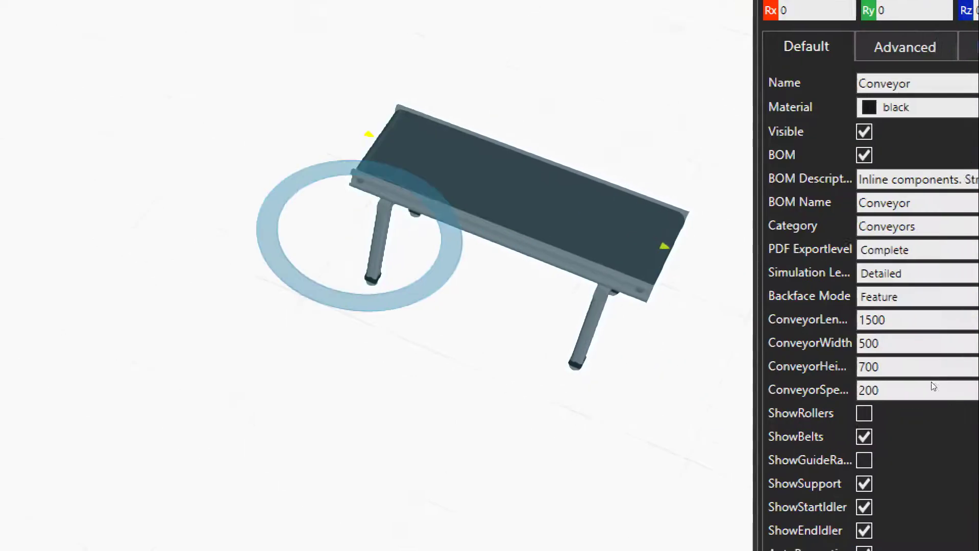
left_click_drag(663, 236, 608, 218)
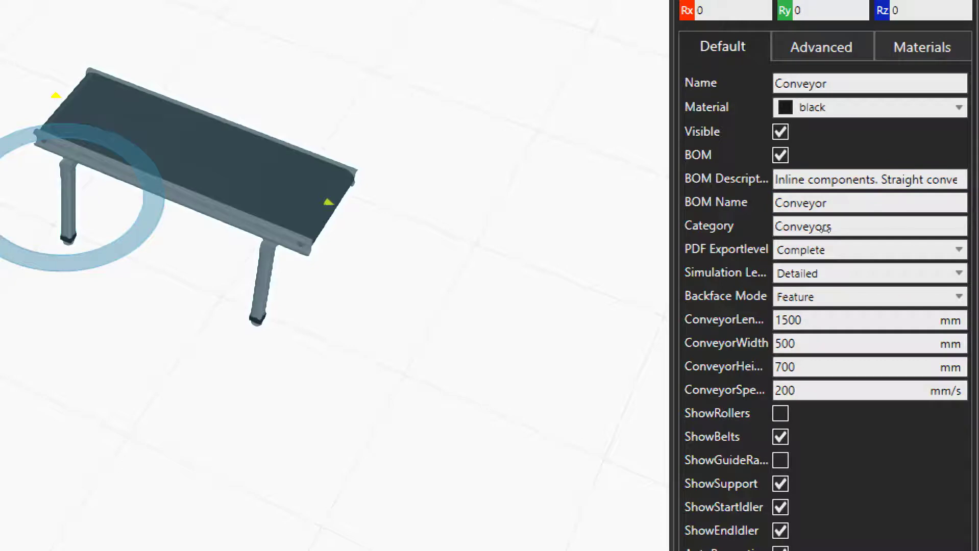
left_click_drag(669, 230, 614, 251)
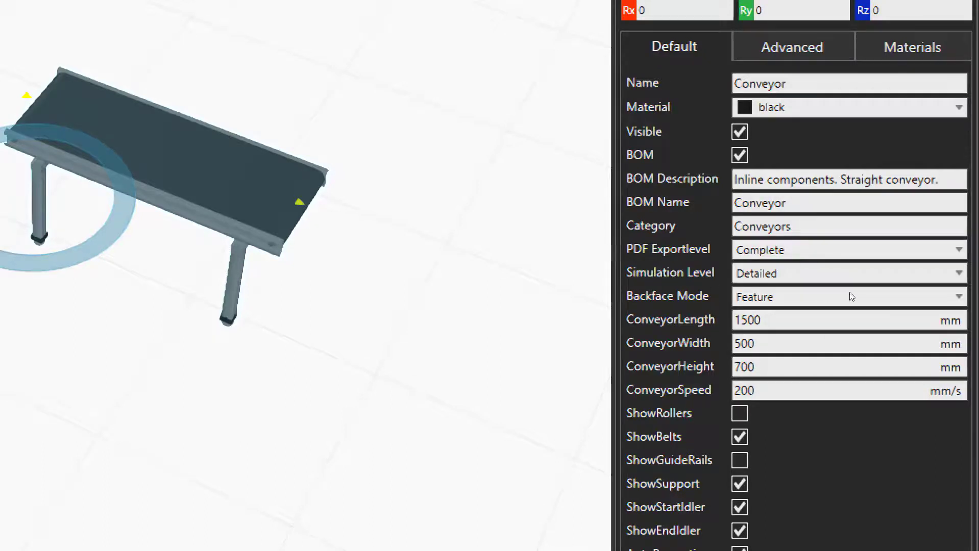
Set the conveyor's ConveyorLength to 2000 mm
left_click(877, 313)
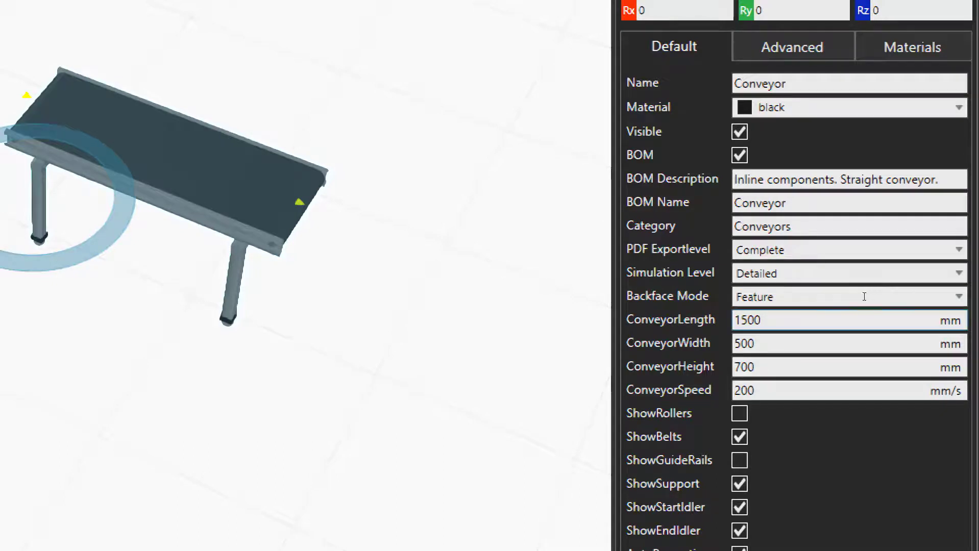
key("shift+Left")
key("shift+Left")
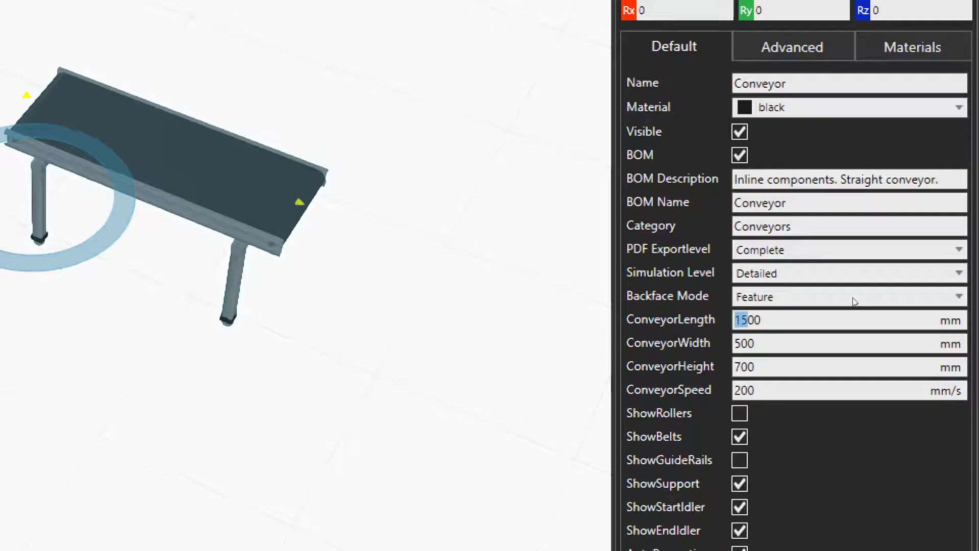
type("20")
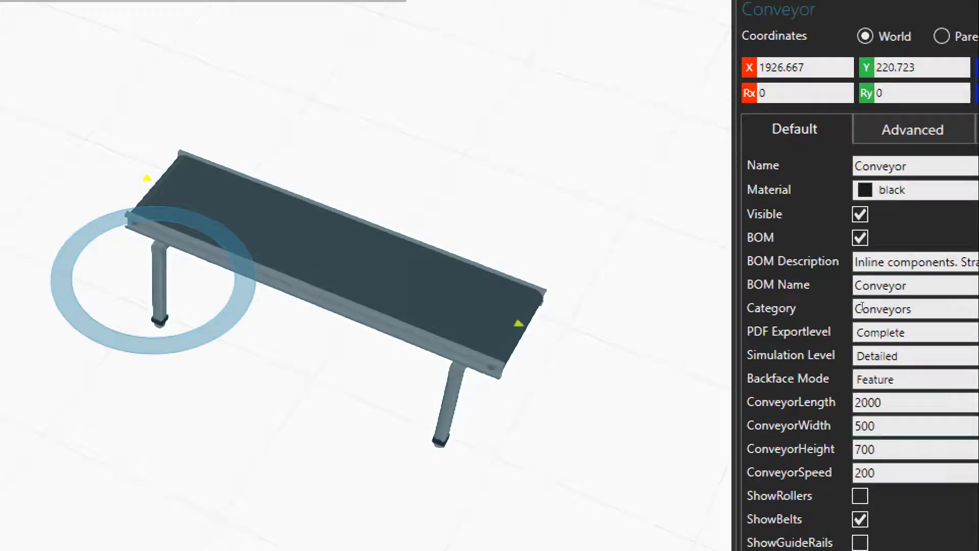
Set the conveyor's ConveyorWidth to 200 mm
left_click_drag(862, 426, 853, 428)
type("2")
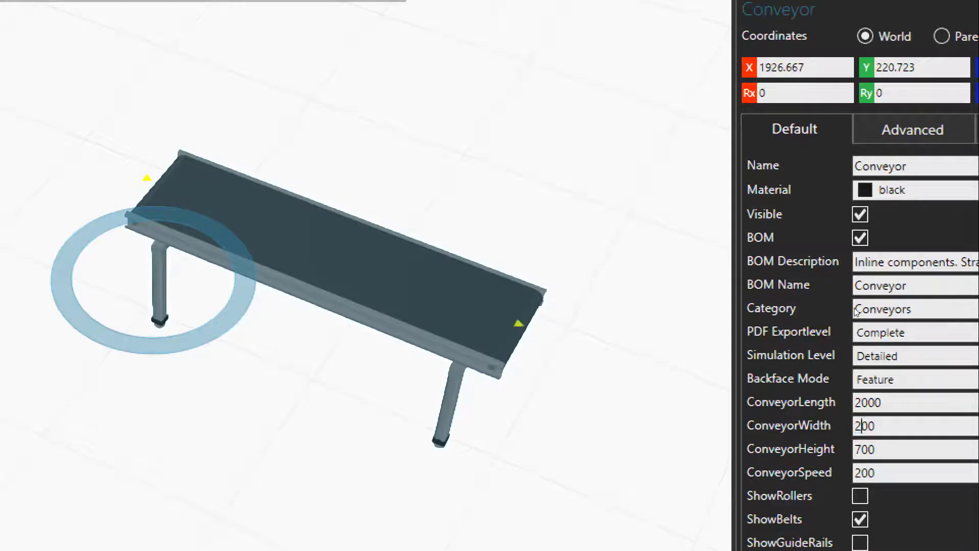
key("Return")
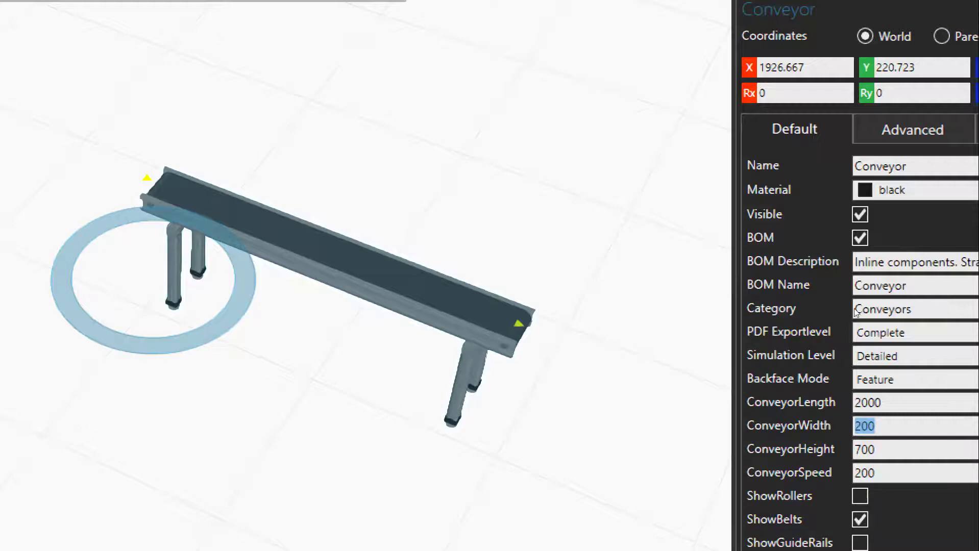
Restore the ConveyorWidth to 500 mm
key("Left")
key("Right")
key("shift+Left")
type("5")
key("Return")
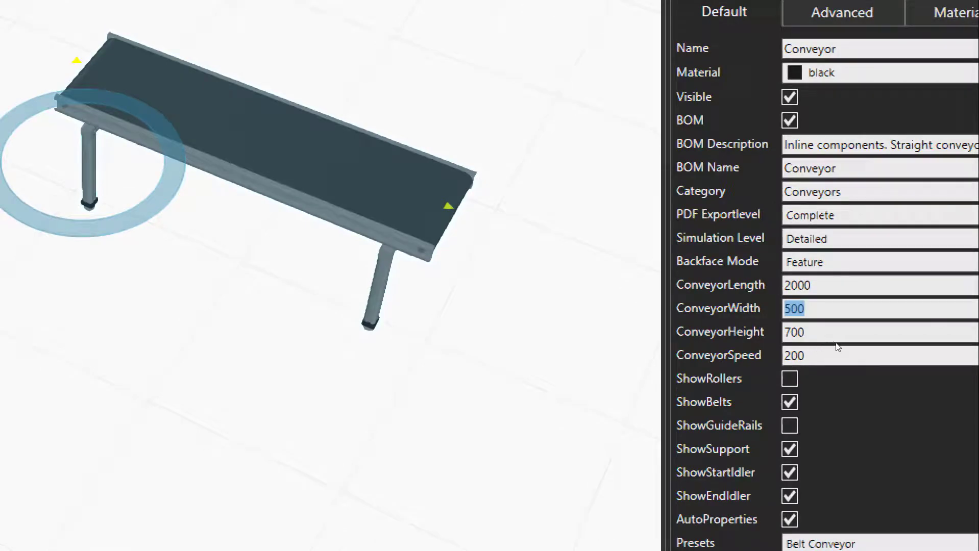
Toggle ShowRollers repeatedly to compare the conveyor with and without rollers, and leave the option off
left_click(790, 378)
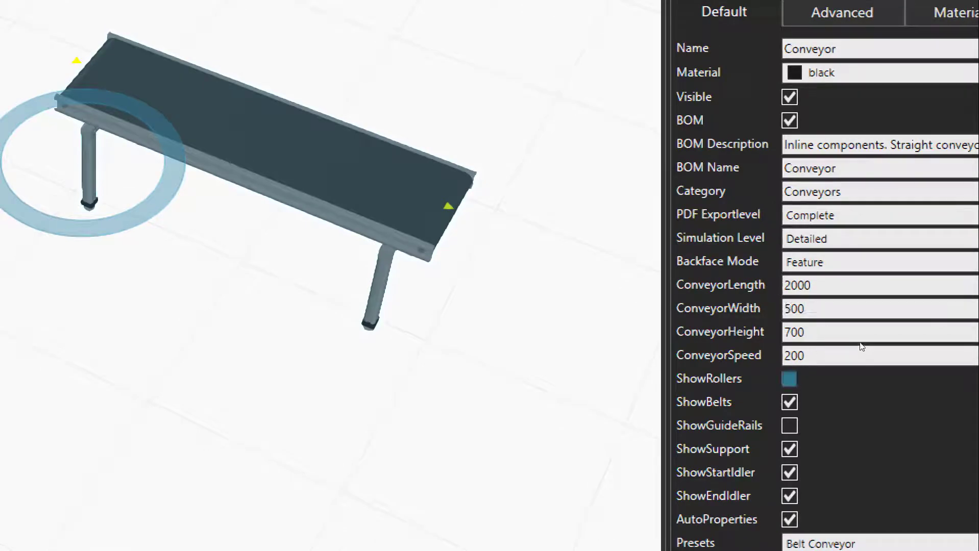
left_click(789, 379)
left_click(790, 378)
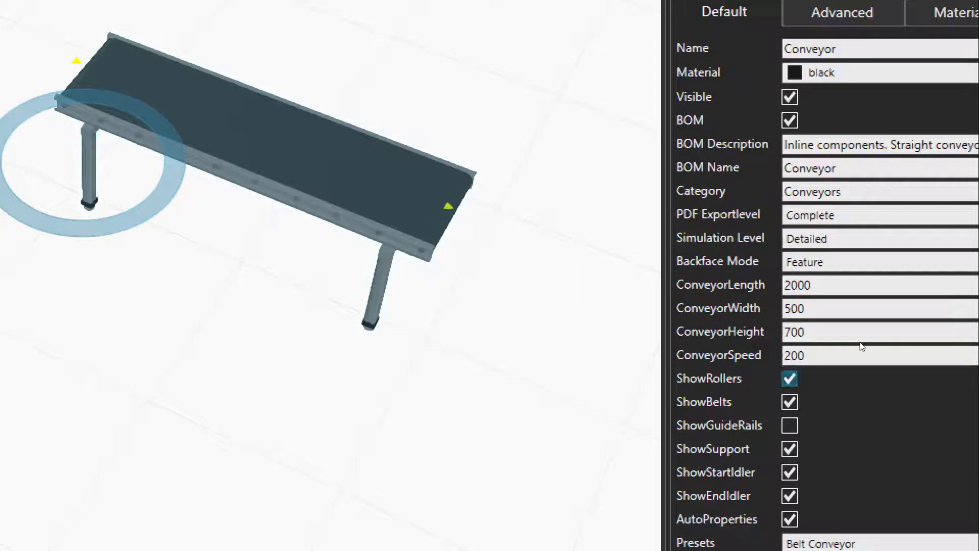
left_click(790, 379)
right_click_drag(657, 271, 687, 301)
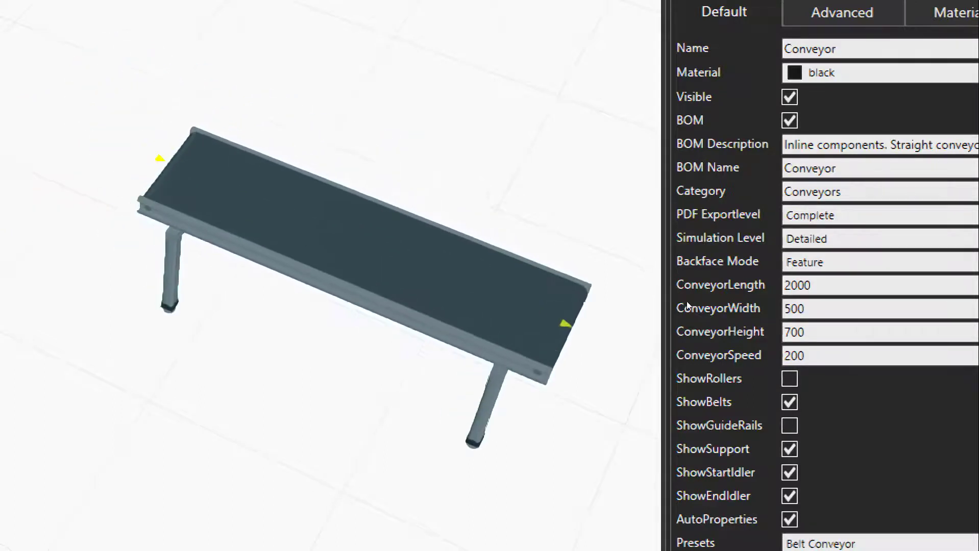
right_click_drag(691, 340, 690, 333)
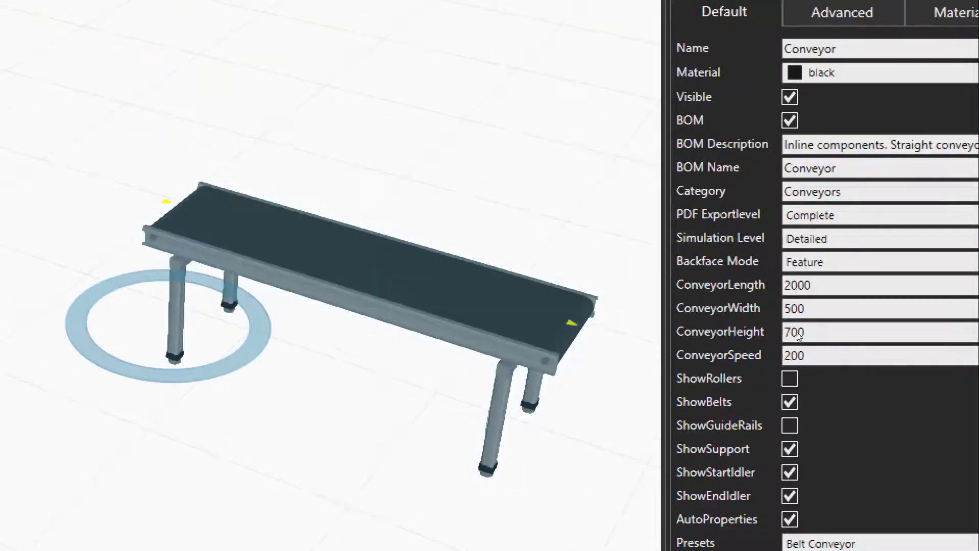
left_click(790, 379)
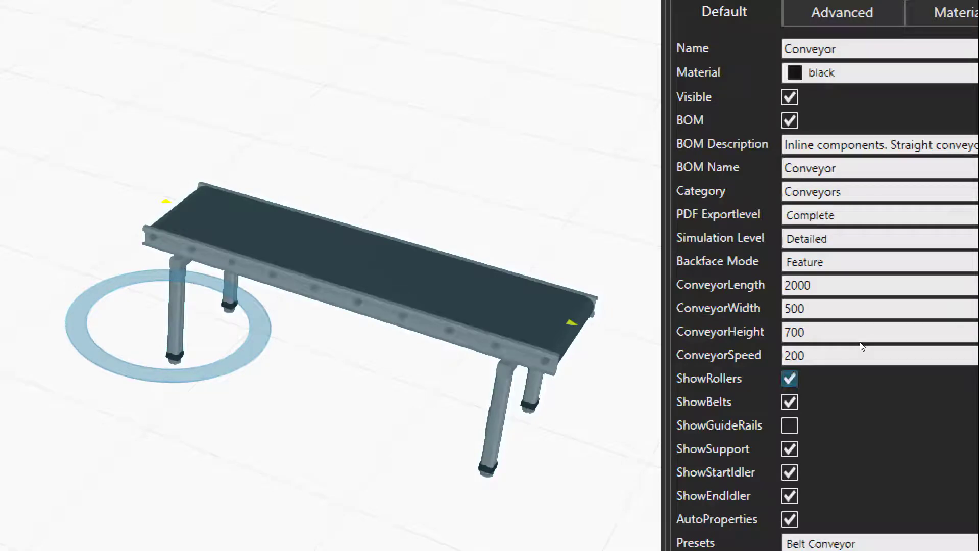
left_click(790, 379)
left_click(789, 379)
key("space")
key("space")
key("space")
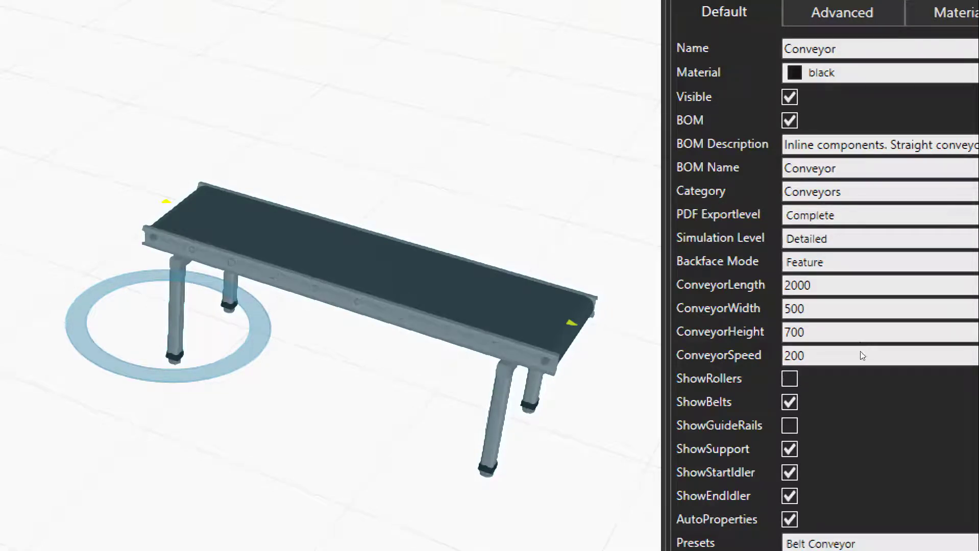
Toggle ShowBelts repeatedly to compare the conveyor with and without its belt, and leave the option on
key("Tab")
key("space")
key("space")
key("space")
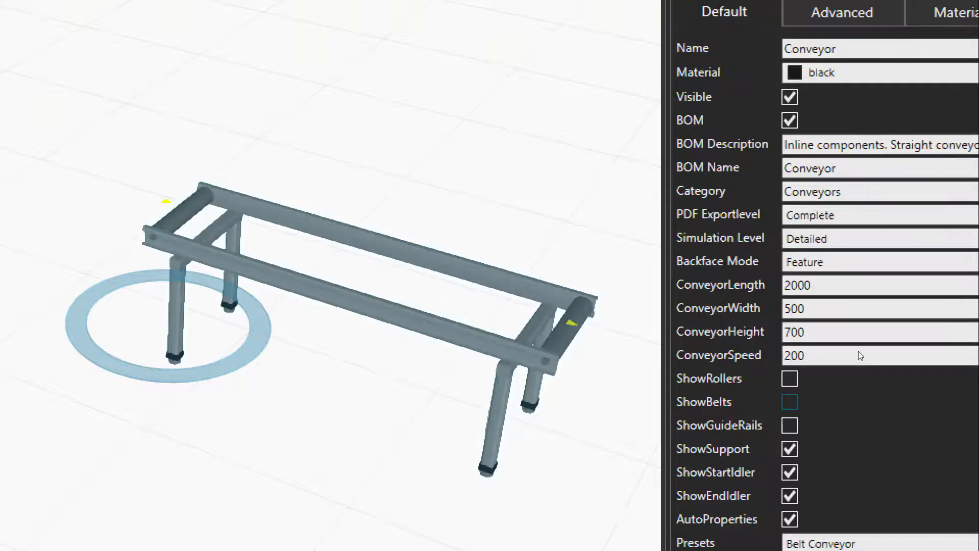
key("space")
key("space")
key("space")
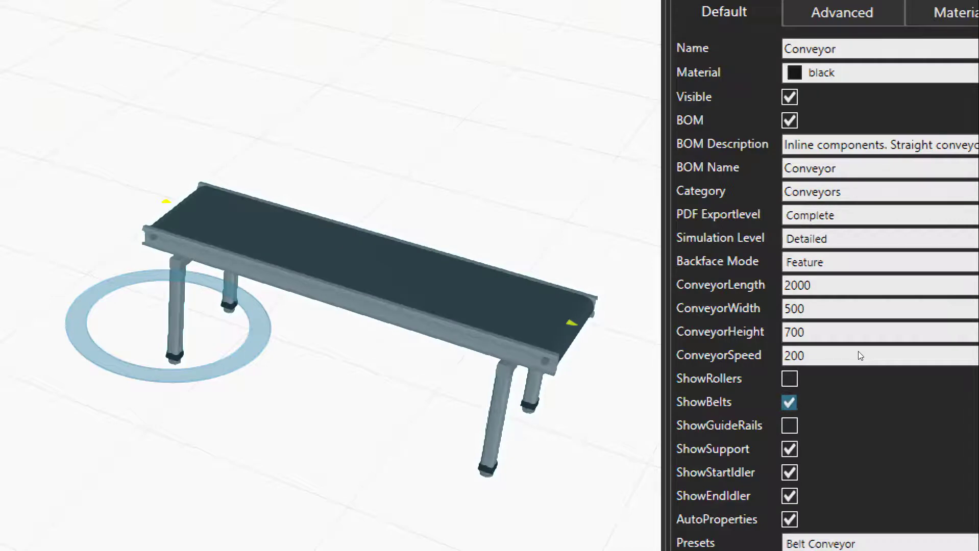
key("space")
key("space")
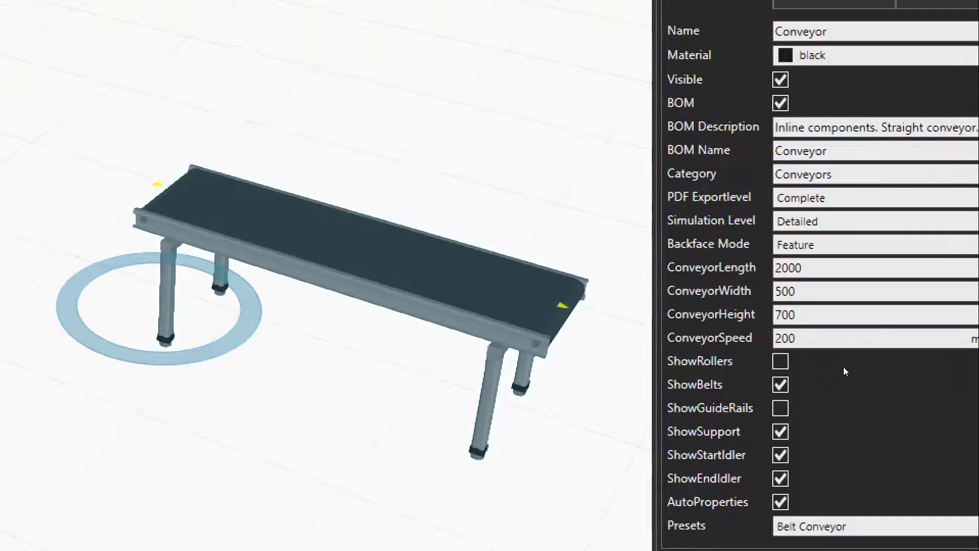
Toggle ShowGuideRails repeatedly to compare the conveyor with and without guide rails, and leave the option off
key("Tab")
key("space")
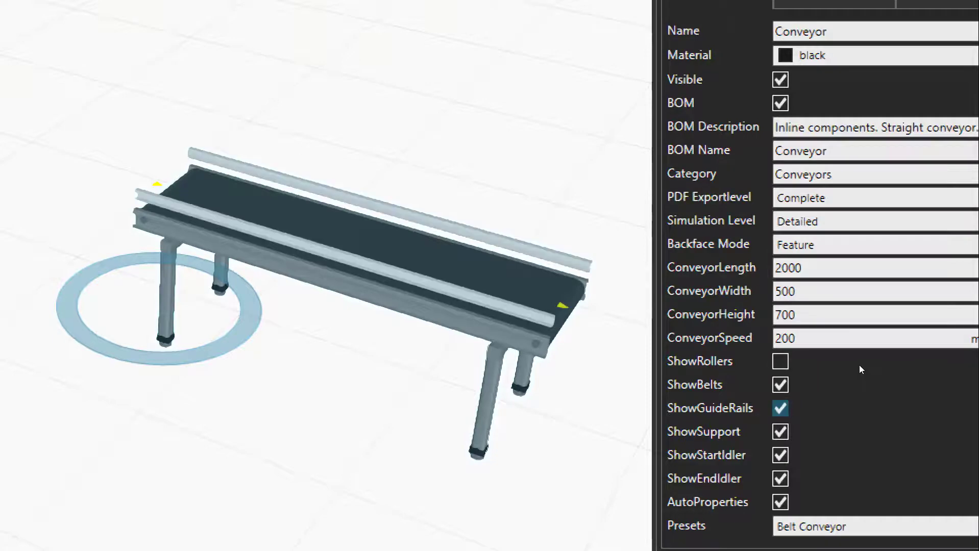
key("space")
key("space")
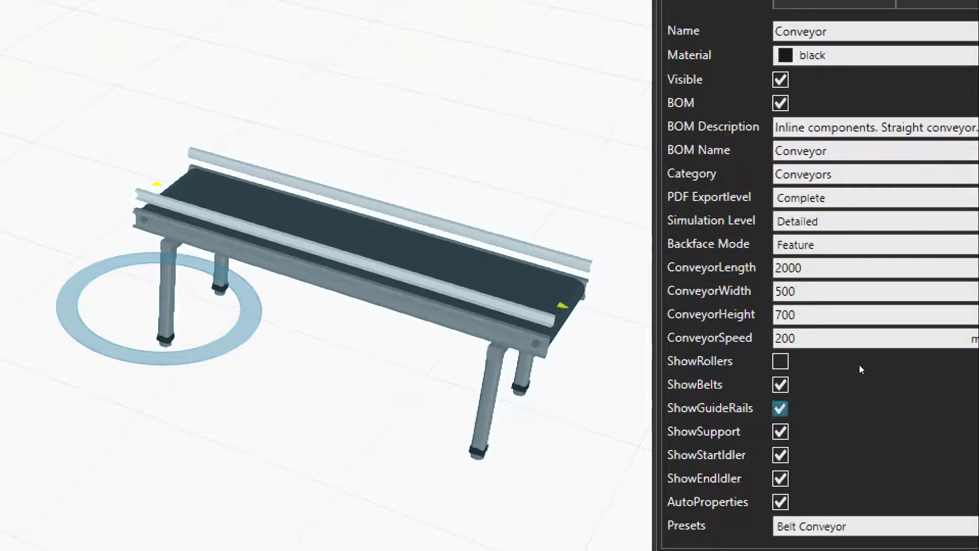
key("space")
key("space")
key("space")
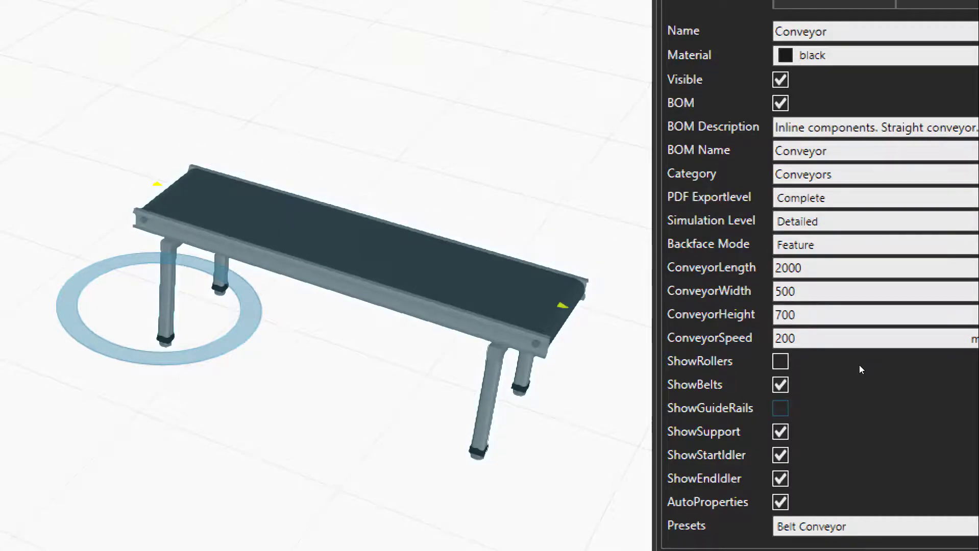
key("space")
key("space")
Toggle ShowSupport repeatedly to compare the conveyor with and without its legs, and leave the option on
key("Tab")
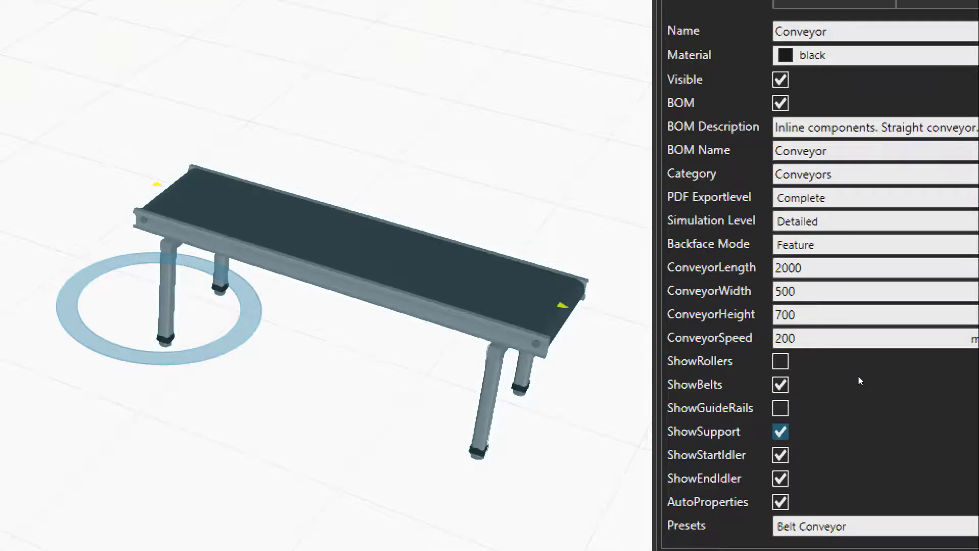
key("space")
key("space")
key("space")
key("space")
key("Tab")
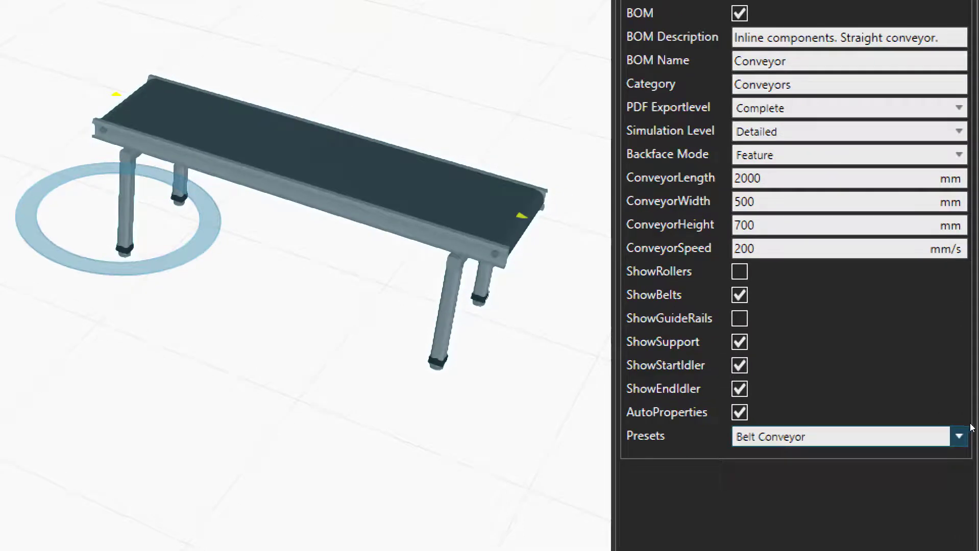
Apply the Roll Conveyor preset to the conveyor
left_click(959, 435)
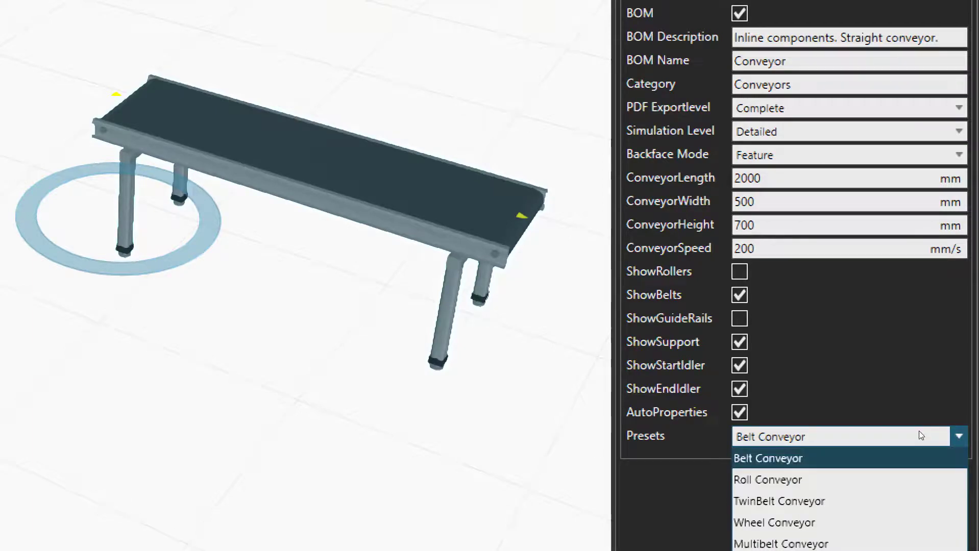
key("Return")
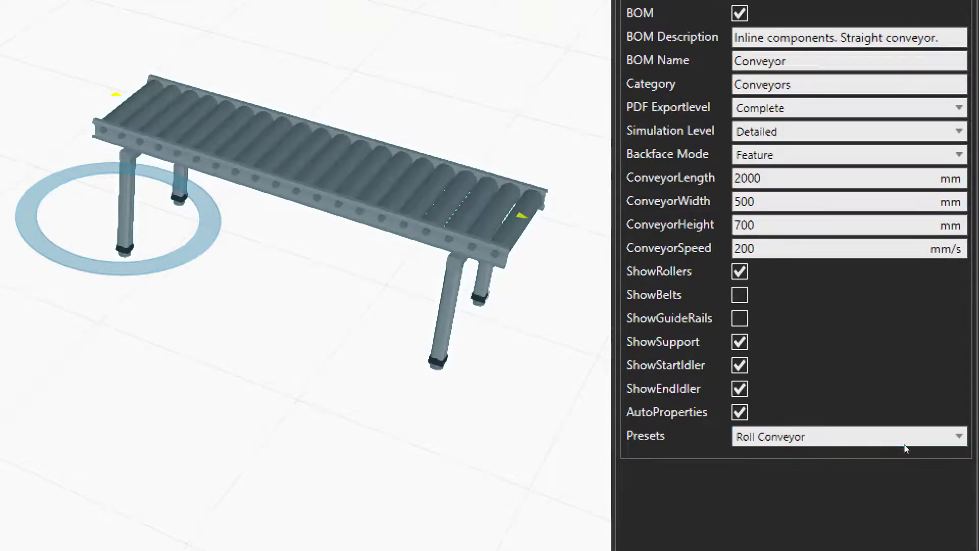
Apply the TwinBelt Conveyor preset to the conveyor
left_click(943, 427)
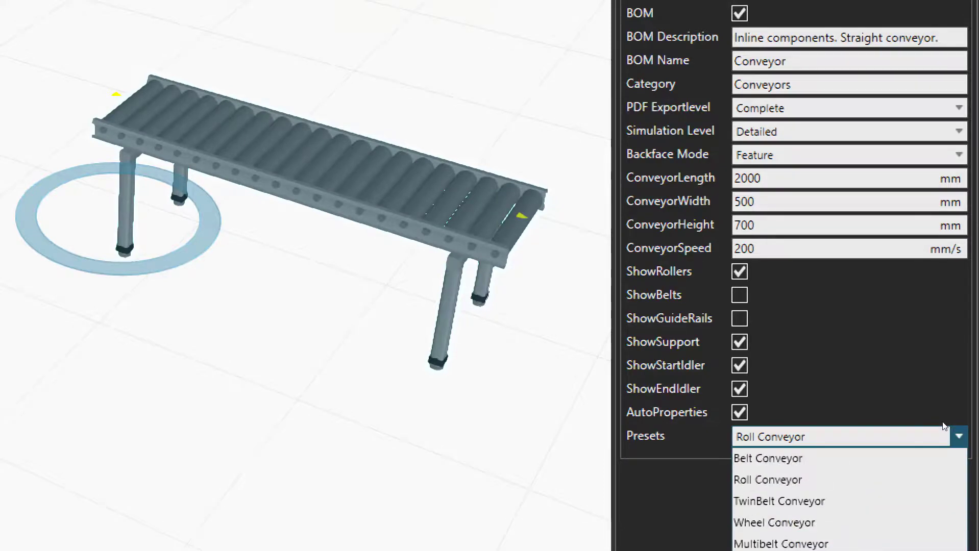
key("Down")
key("Down")
key("Down")
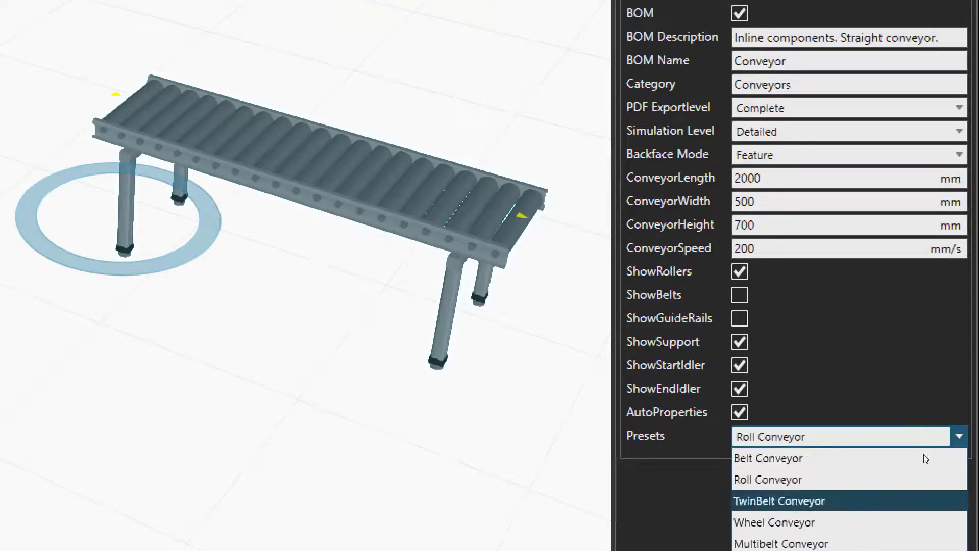
key("Return")
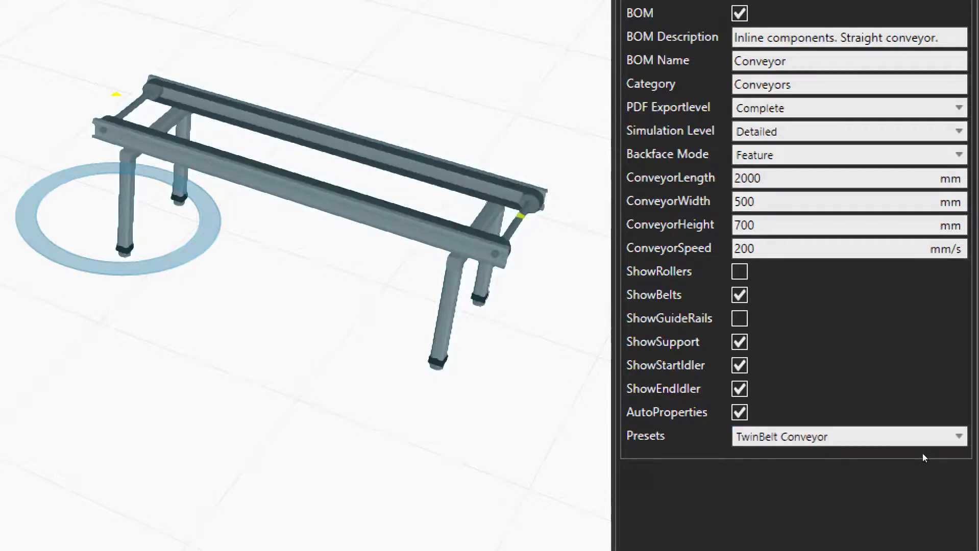
Try the Wheel Conveyor preset followed by the Multibelt Conveyor preset on the conveyor
left_click(911, 426)
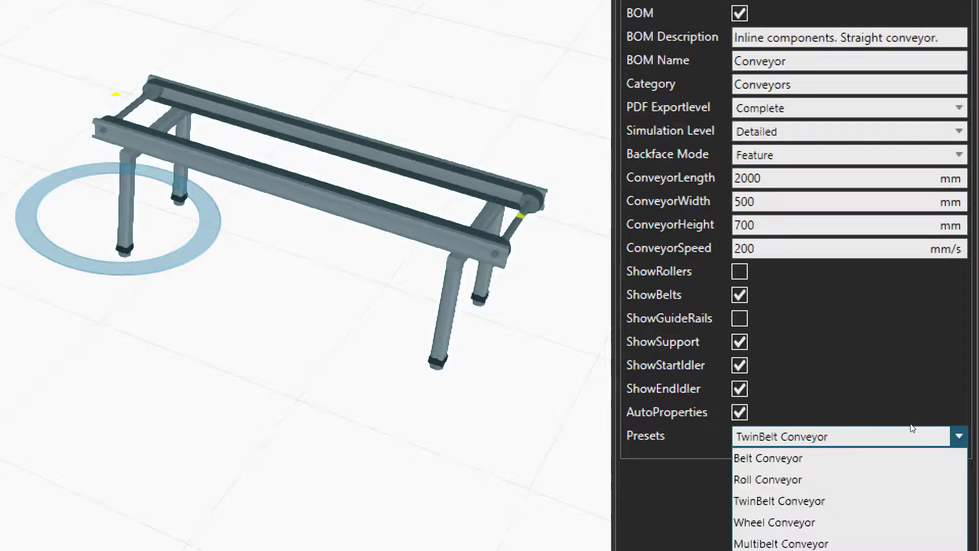
key("Down")
key("Return")
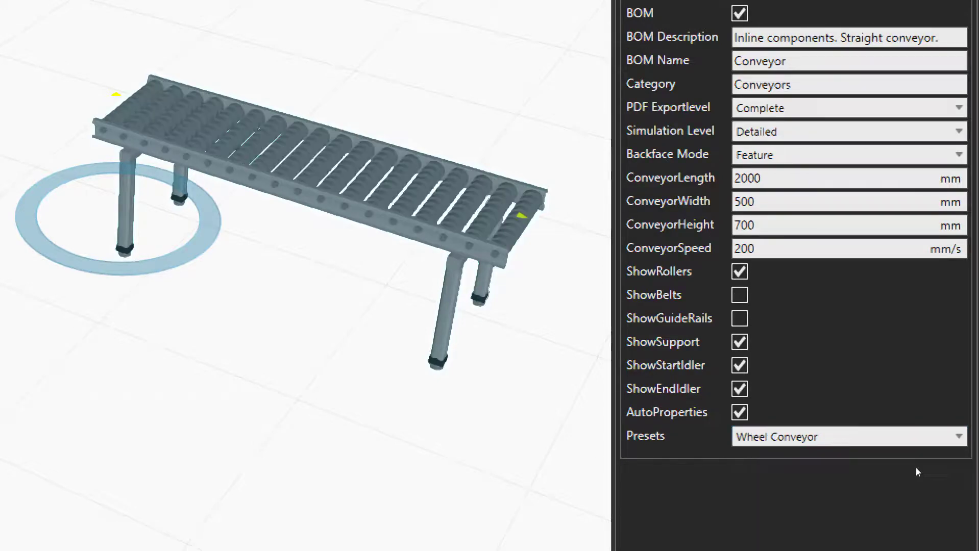
left_click(914, 431)
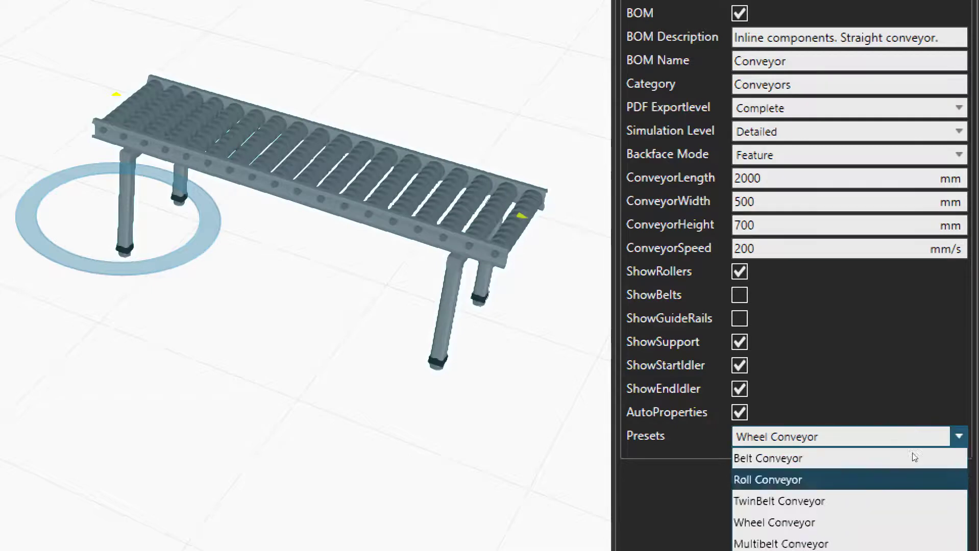
key("Down")
key("Down")
key("Return")
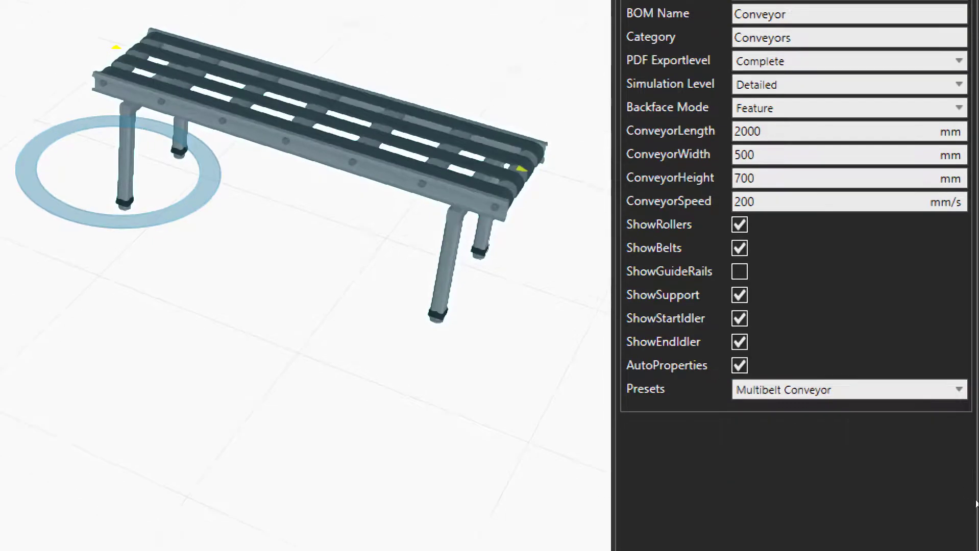
Try the PCB Conveyor preset followed by the Heavy Belt Conveyor preset on the conveyor
left_click(958, 377)
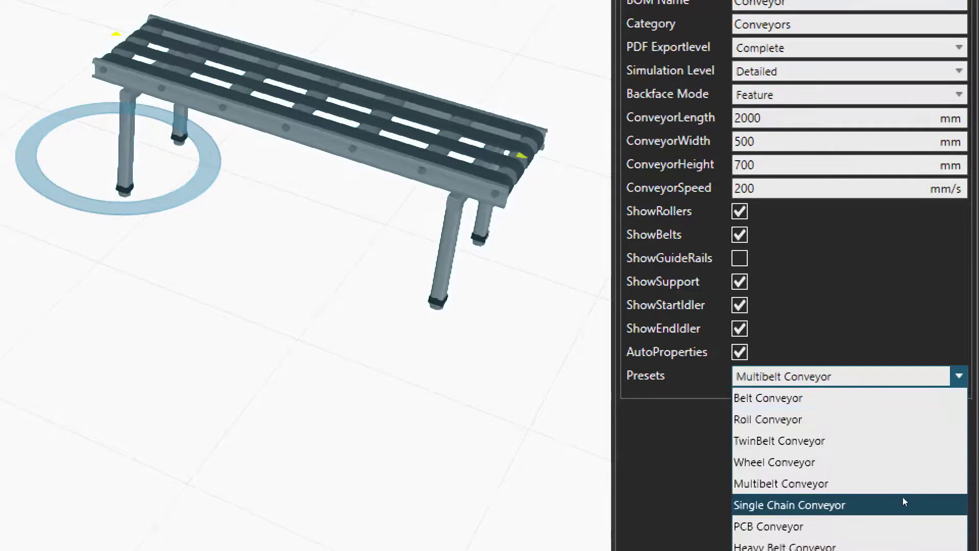
key("Return")
key("alt+Down")
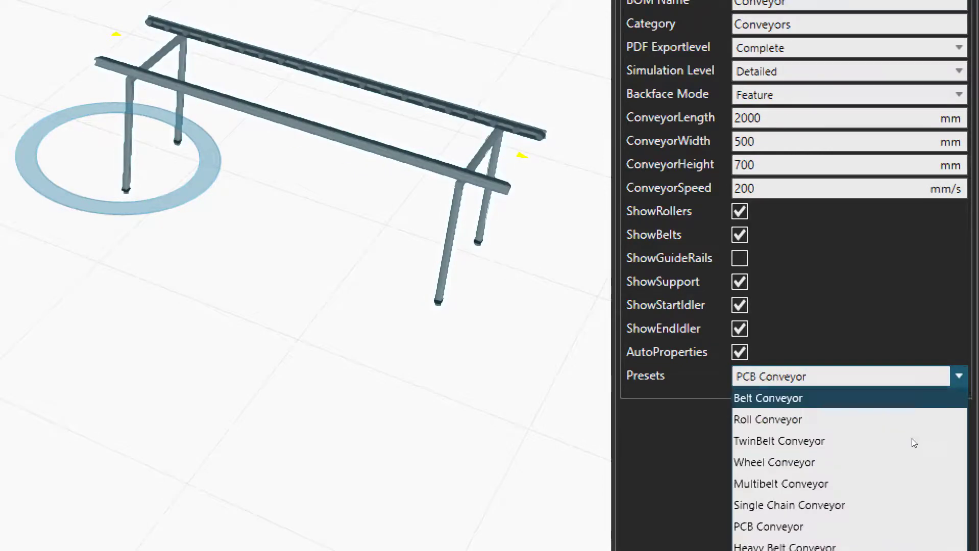
key("Down")
key("Down")
key("Return")
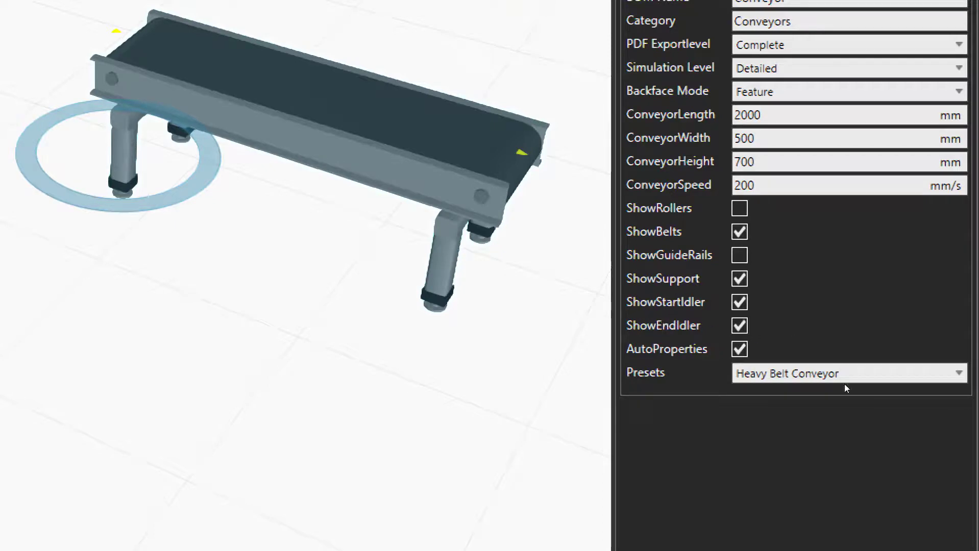
Apply the Belt Conveyor preset to the conveyor, deselect the conveyor and select it again
key("alt+Down")
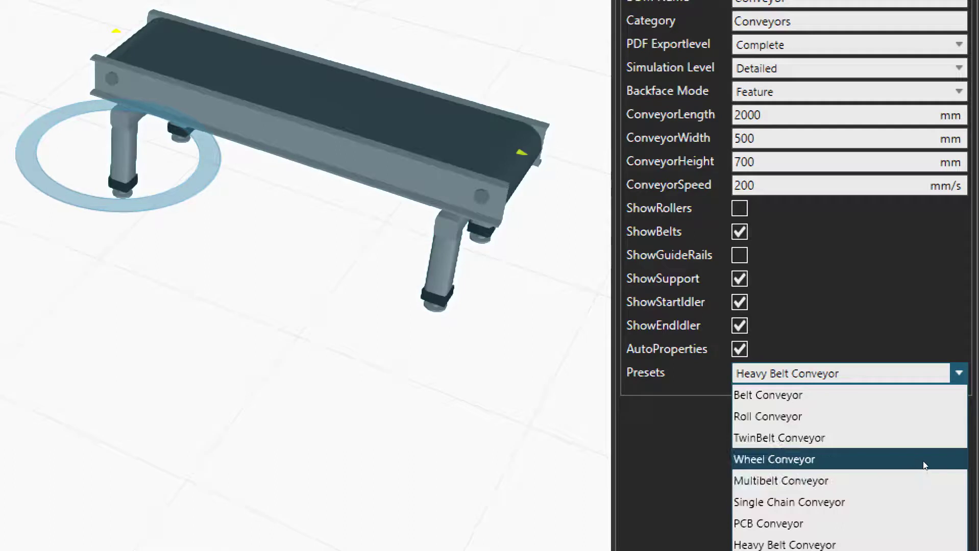
key("Up")
key("Up")
key("Up")
key("Down")
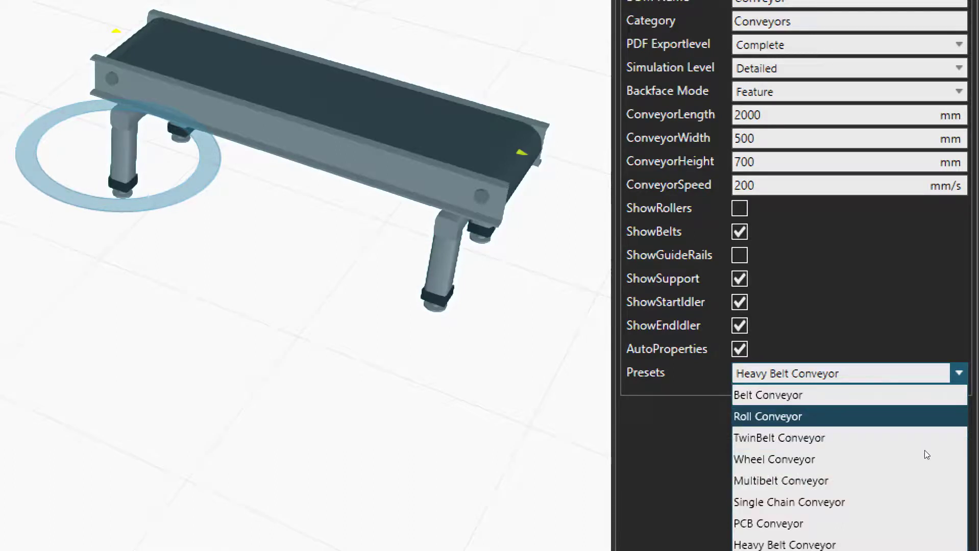
key("Up")
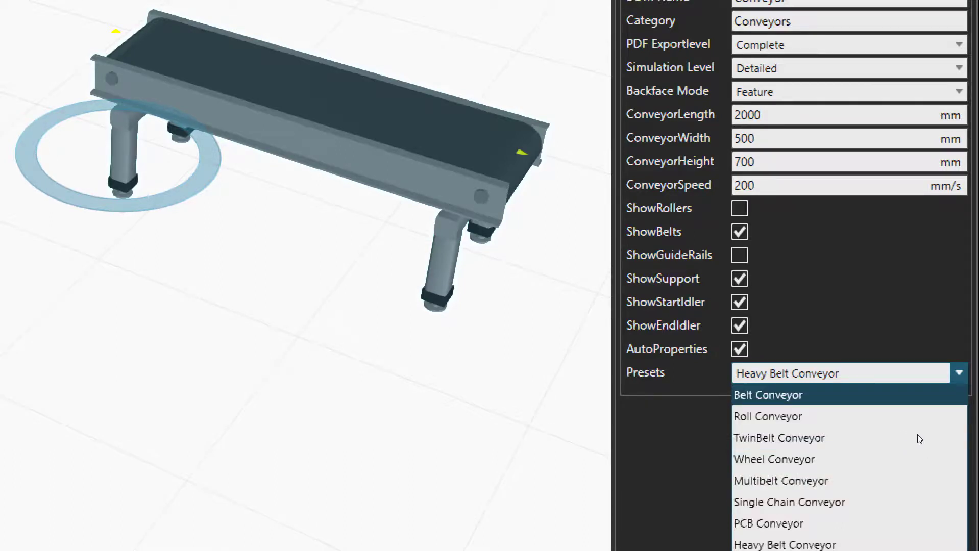
key("Return")
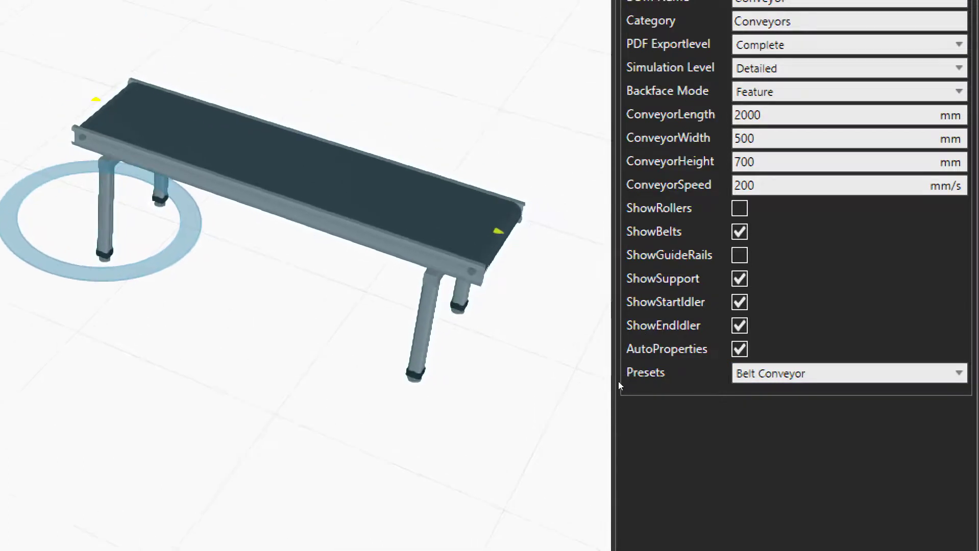
key("Escape")
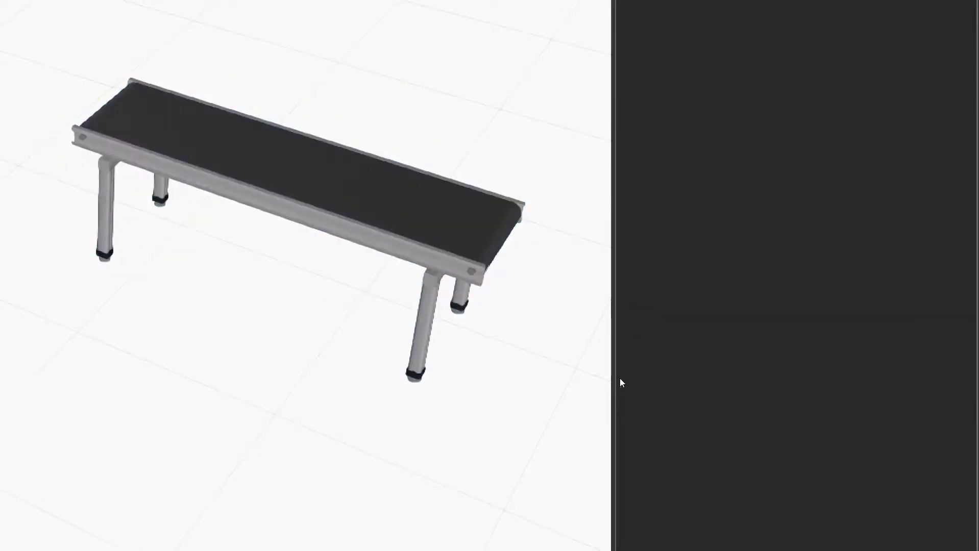
key("ctrl+z")
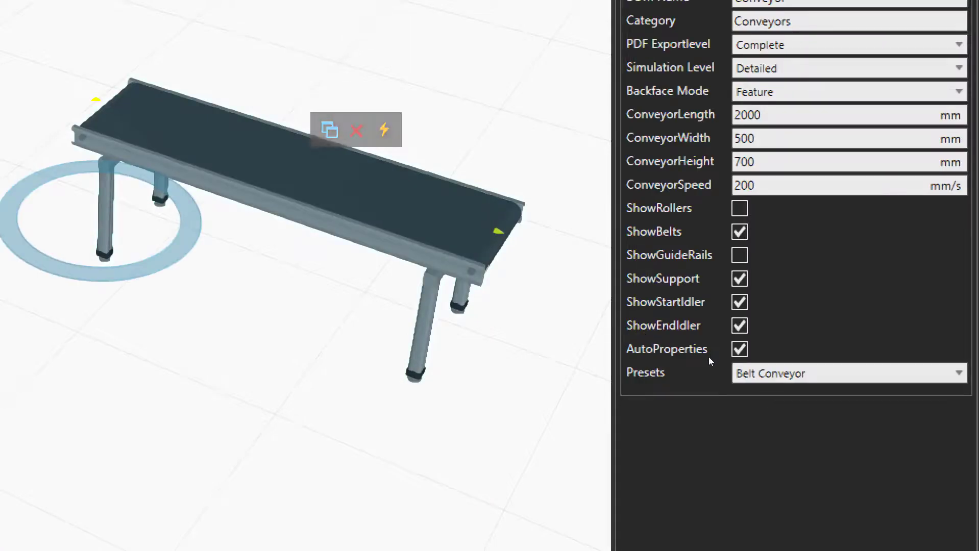
Examine the belt conveyor up close from its start to its far end, including the direction arrows, and return to an overview
scroll(533, 298, "up", 1)
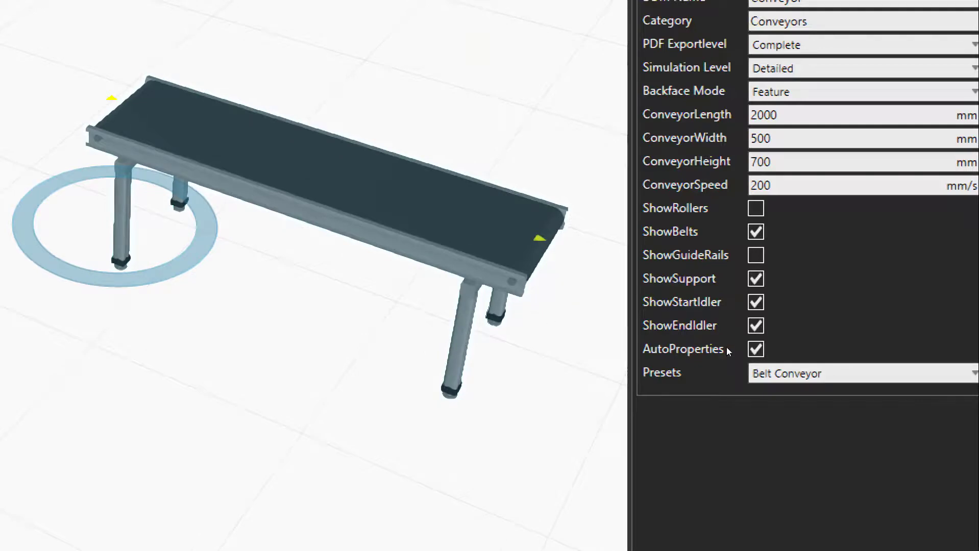
scroll(549, 295, "up", 5)
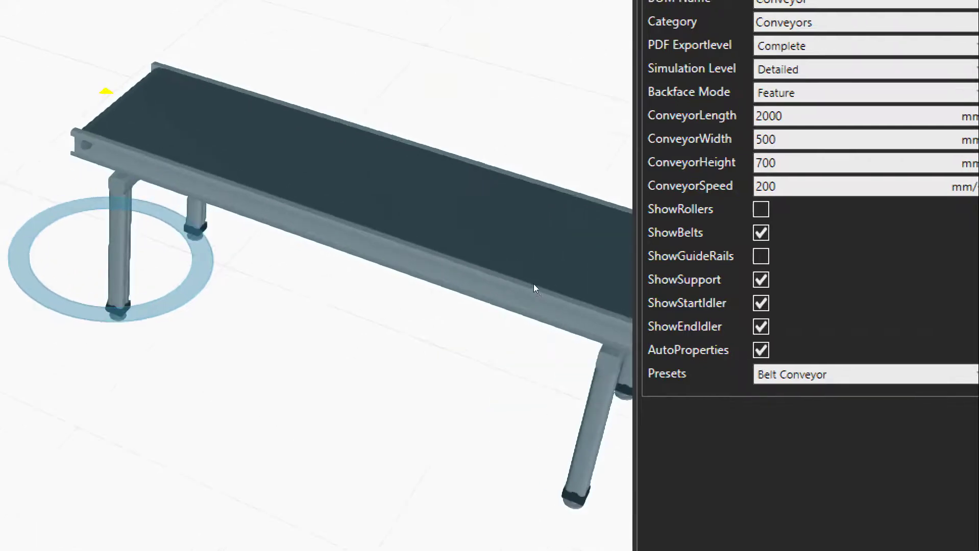
scroll(575, 313, "down", 3)
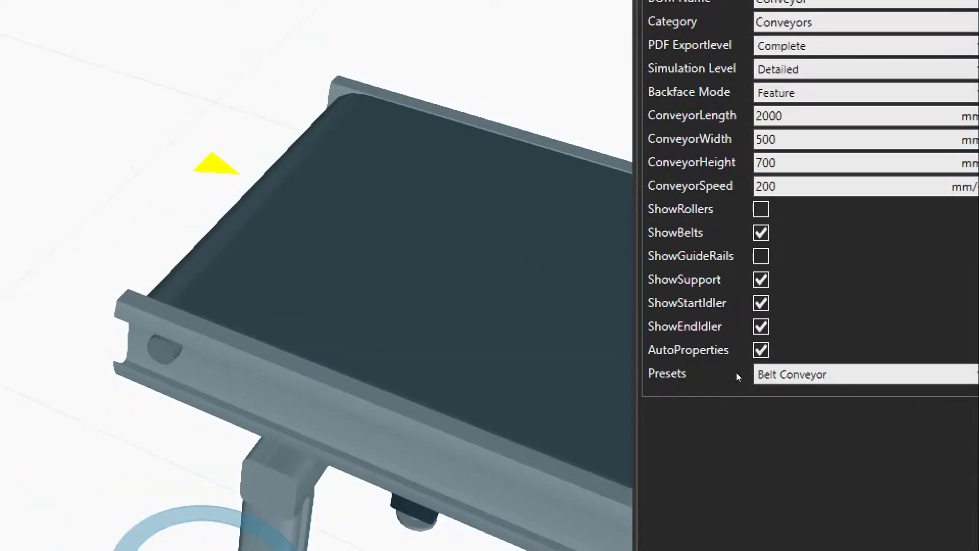
scroll(748, 380, "down", 4)
middle_click_drag(628, 364, 220, 266)
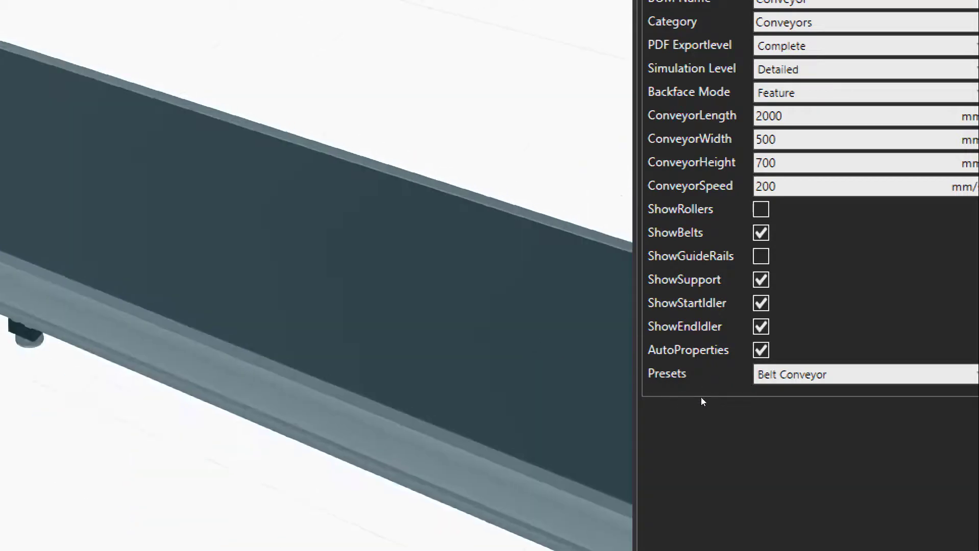
middle_click_drag(628, 388, 420, 247)
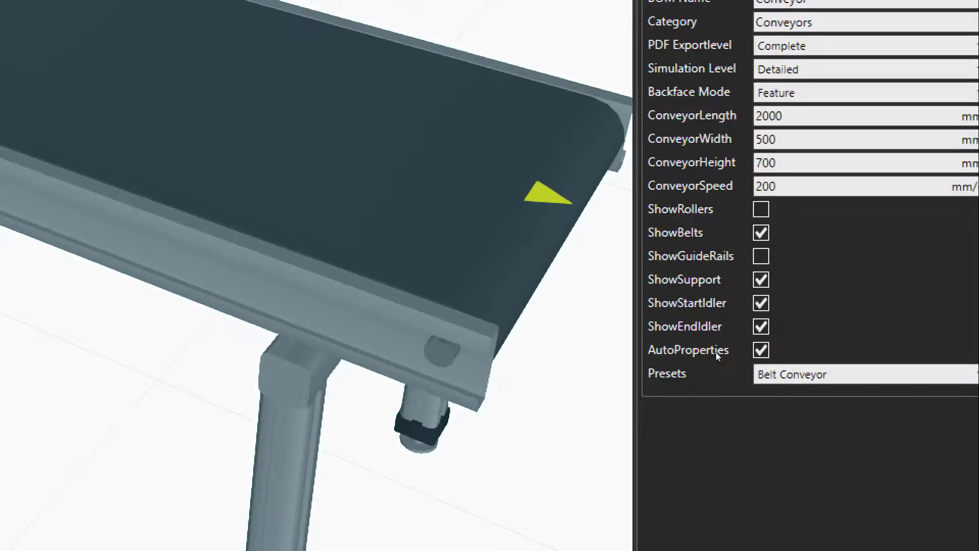
scroll(554, 267, "down", 4)
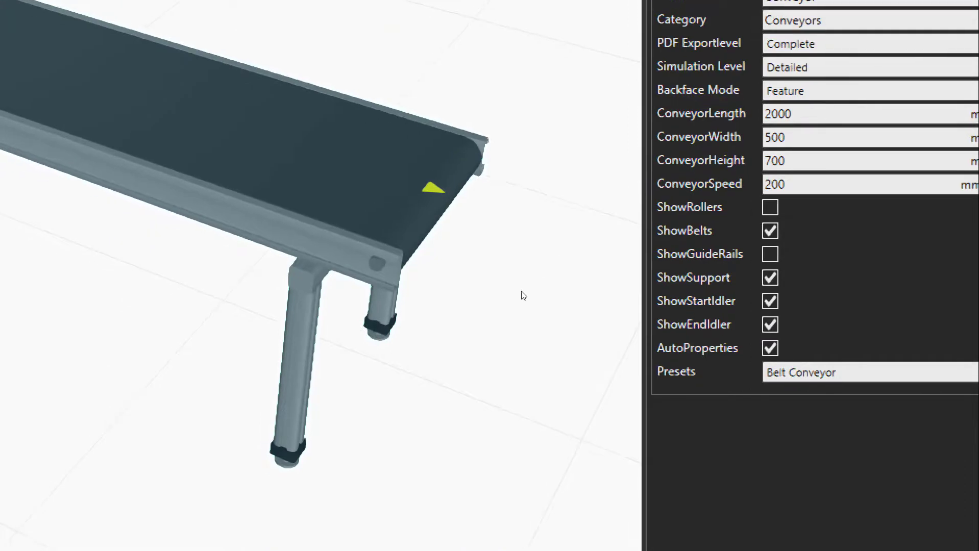
middle_click_drag(520, 291, 591, 322)
scroll(591, 322, "down", 3)
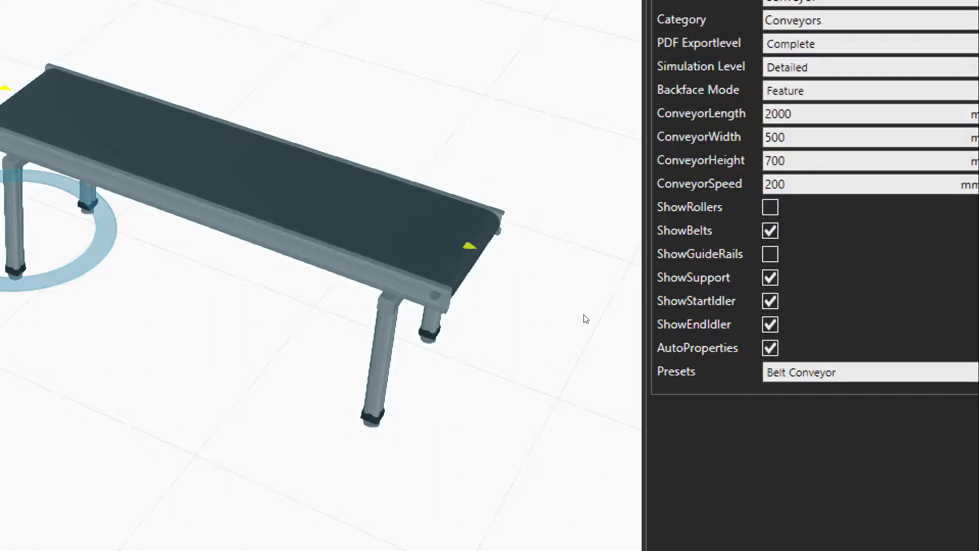
scroll(554, 314, "down", 2)
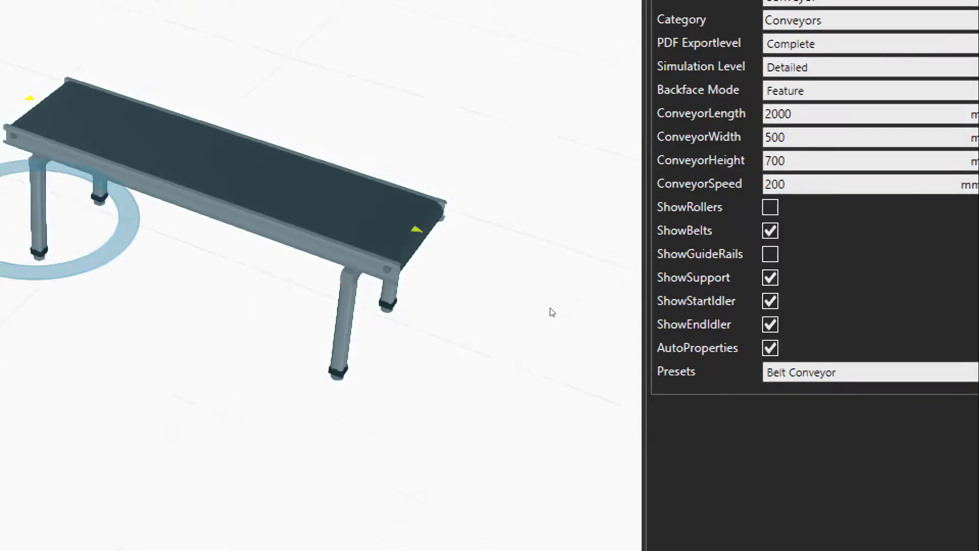
middle_click_drag(600, 391, 617, 396)
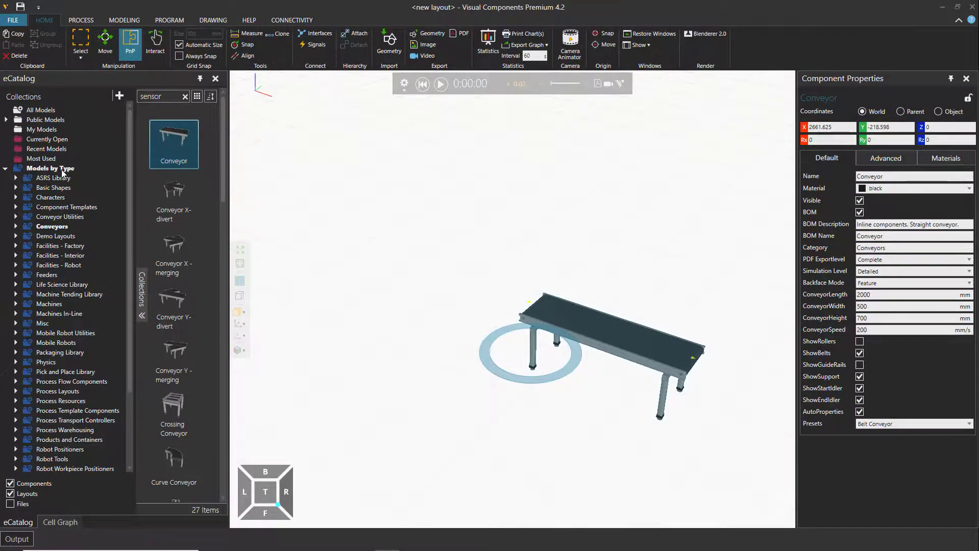
Replace the eCatalog search term with "feeder" to search the models by type
left_click(184, 96)
left_click(159, 99)
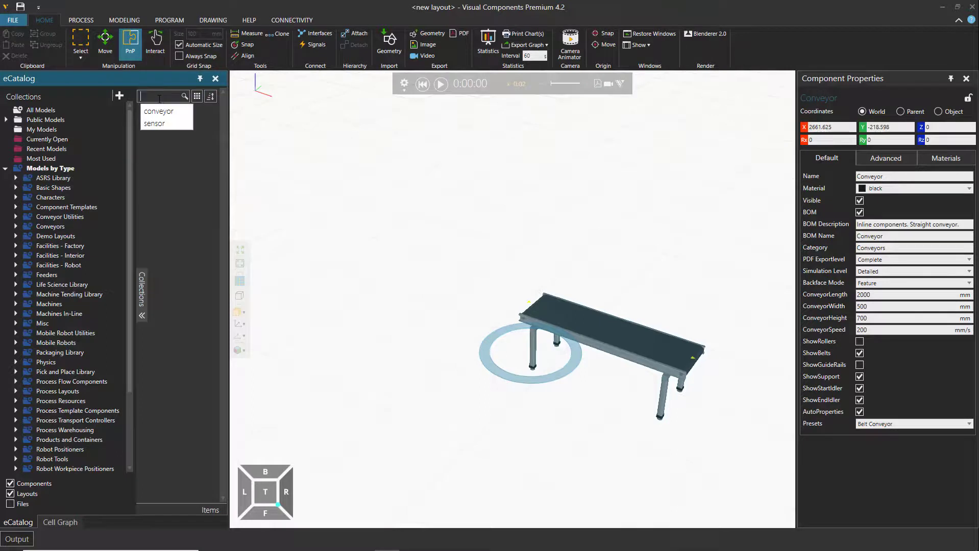
type("feeder")
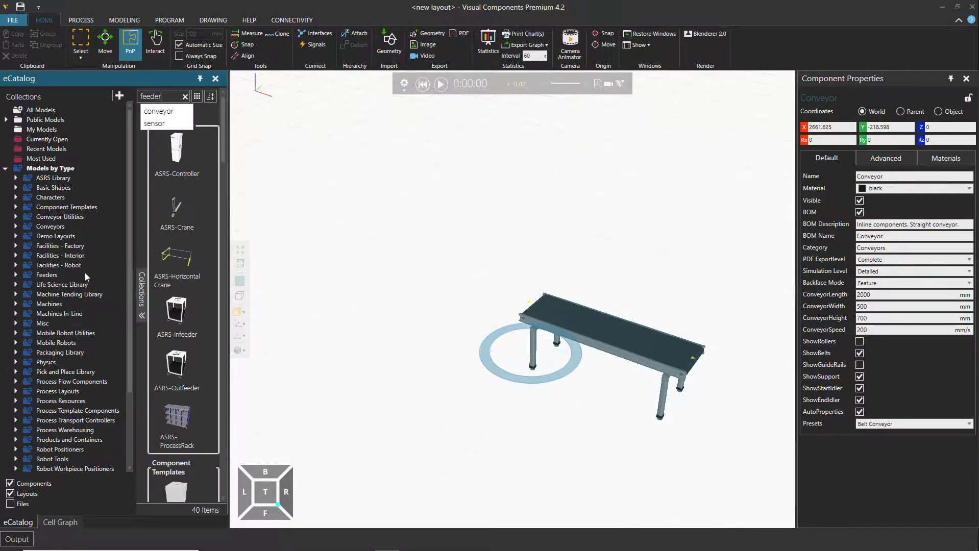
Clear the eCatalog search and browse the Feeders collection down to the Visual Components models
left_click(185, 96)
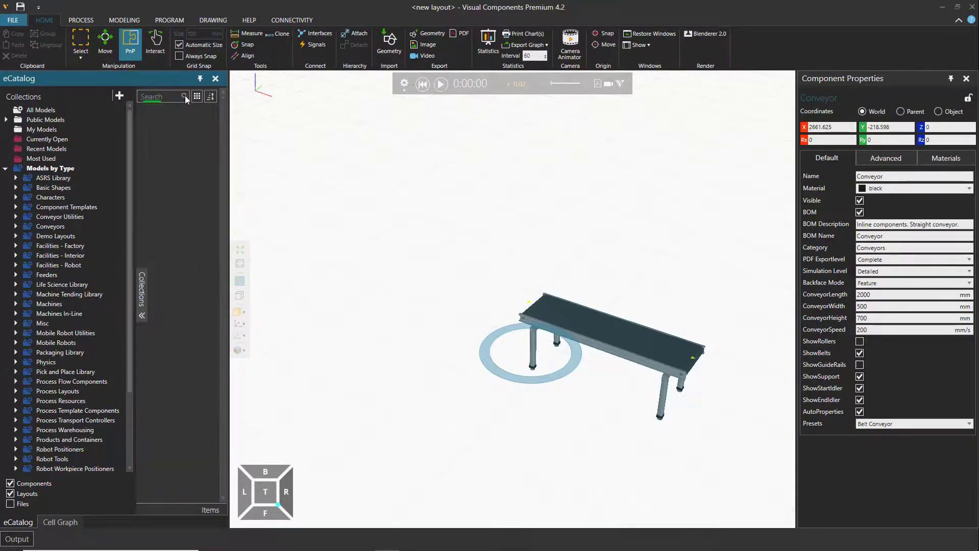
left_click(49, 278)
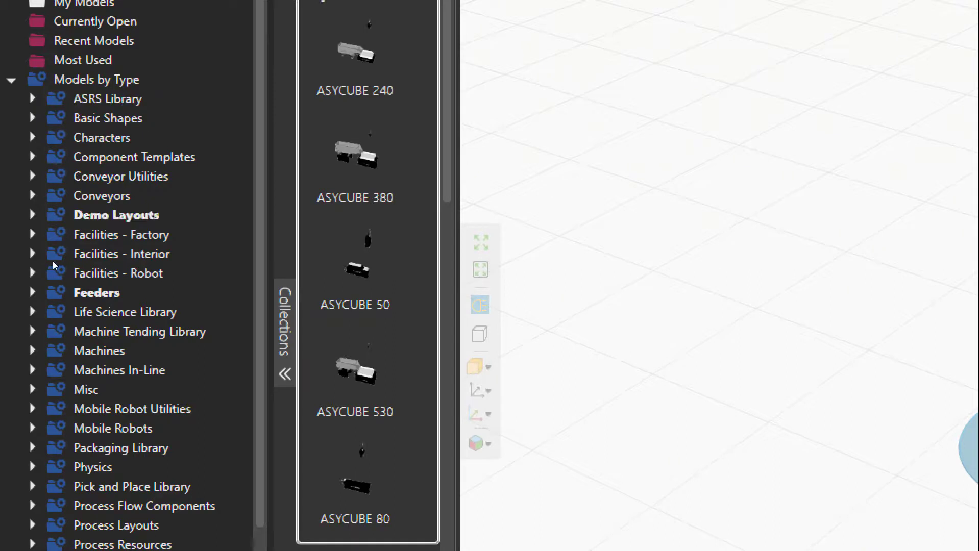
left_click(56, 284)
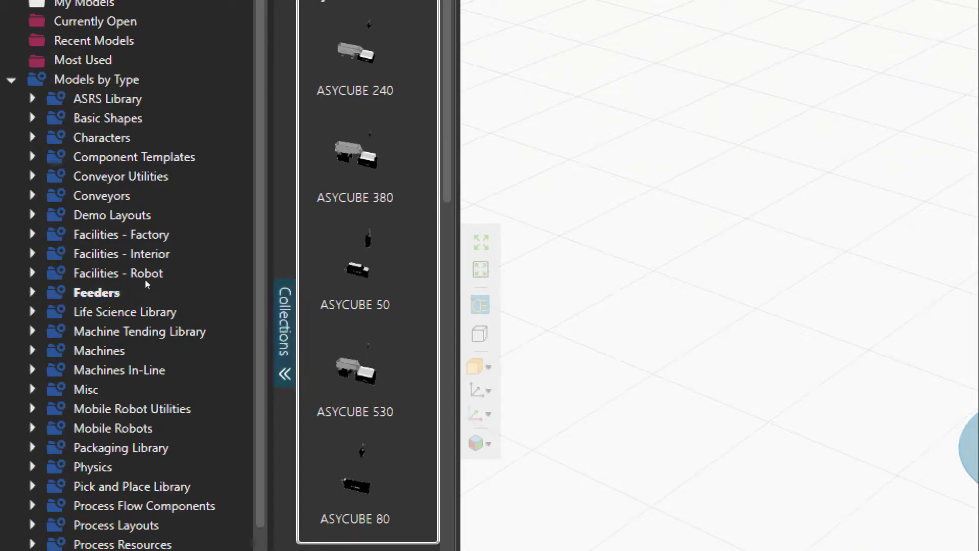
scroll(383, 132, "down", 5)
scroll(383, 132, "down", 4)
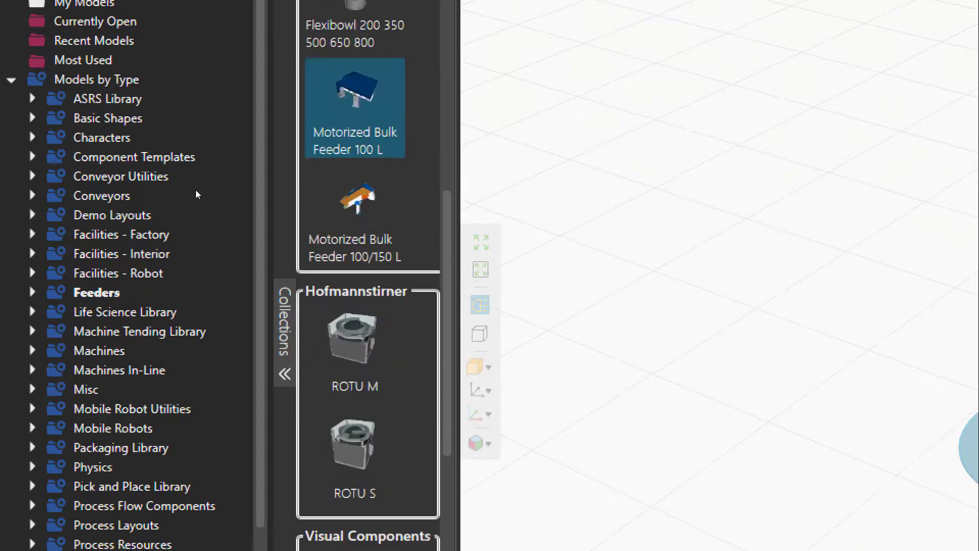
scroll(383, 133, "down", 4)
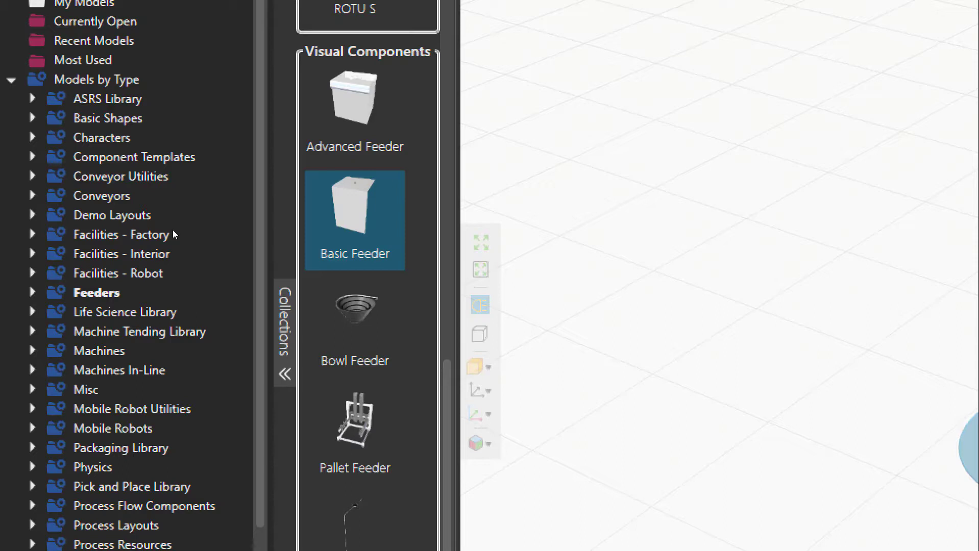
Add the Basic Feeder to the 3D world in front of the conveyor's start and view it from several angles
left_click_drag(321, 241, 486, 329)
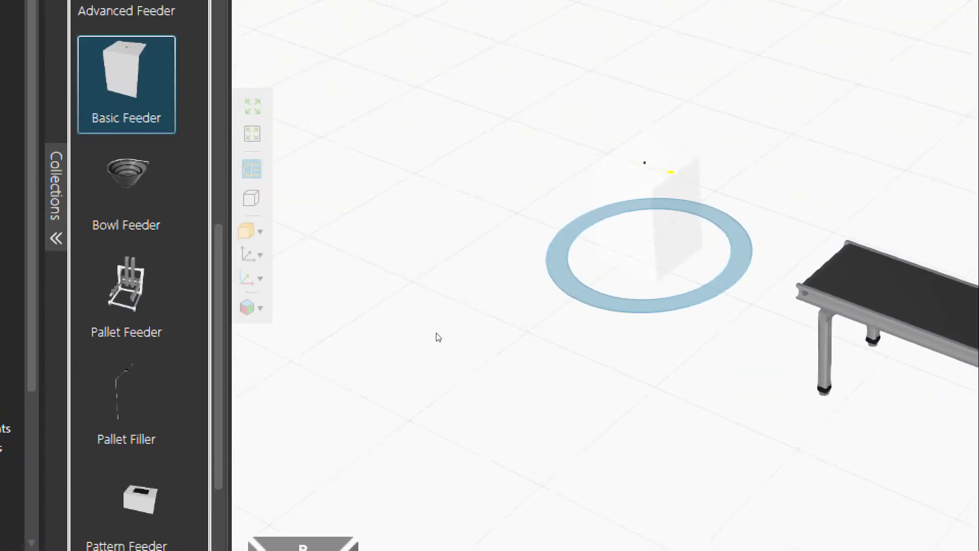
left_click_drag(433, 315, 426, 333)
right_click_drag(430, 326, 438, 345)
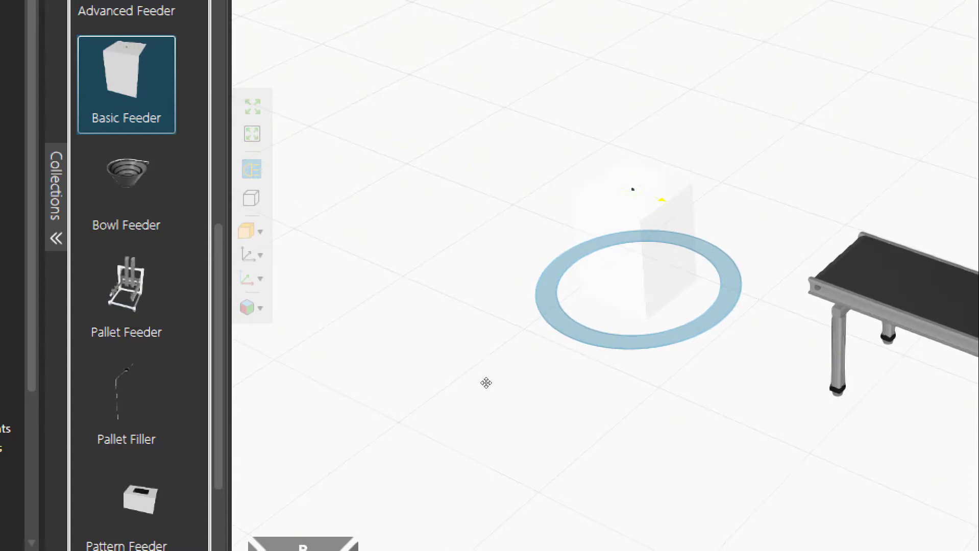
mouse_move(485, 382)
right_mouse_down()
mouse_move(513, 376)
mouse_move(485, 366)
right_mouse_up()
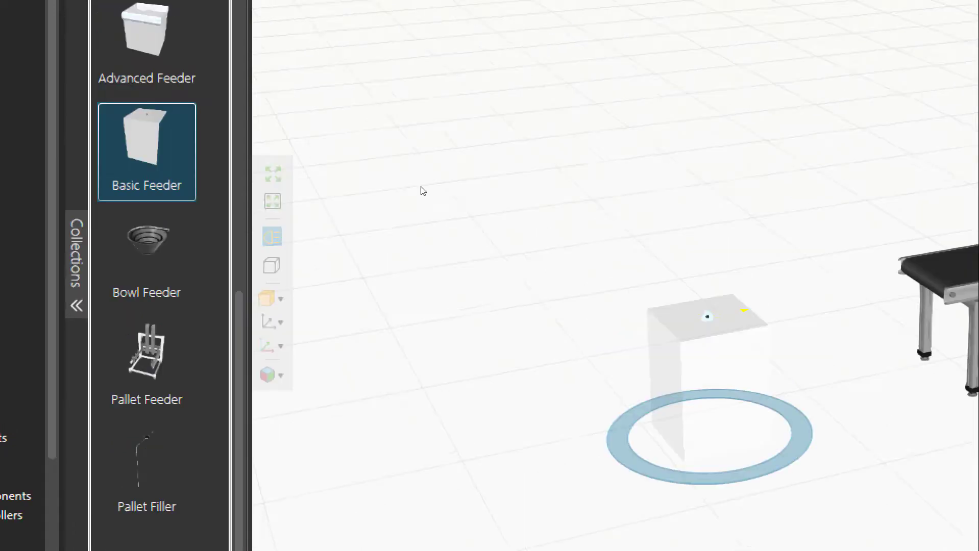
Move the Basic Feeder with PnP up to the conveyor's start so that its output snaps to the conveyor's input
key("ctrl+z")
left_click_drag(468, 316, 458, 335)
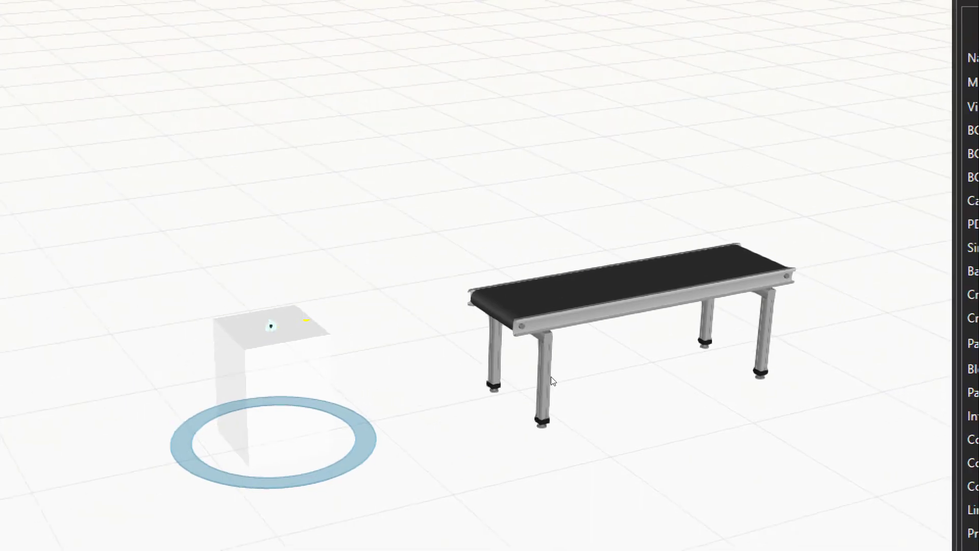
left_click(550, 377)
right_click_drag(550, 377, 528, 386)
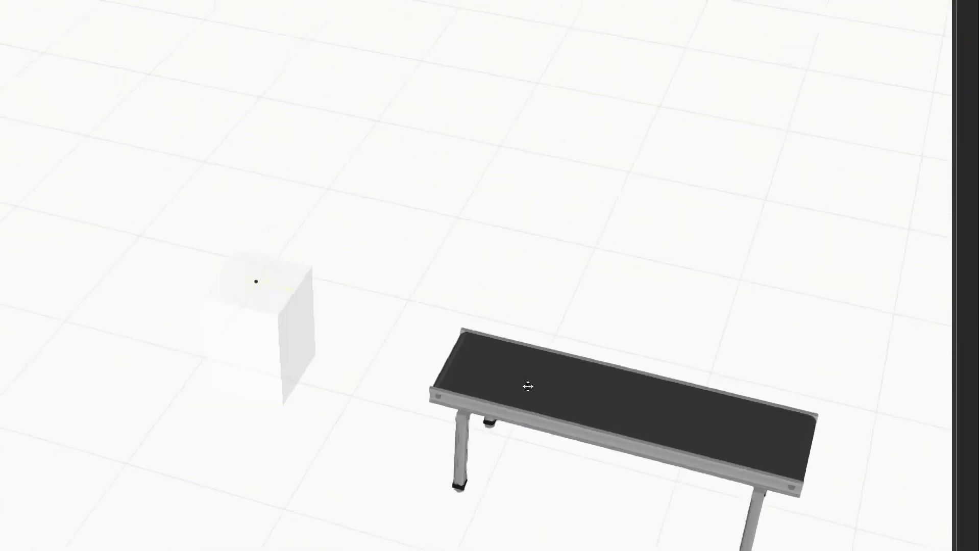
middle_click_drag(509, 357, 501, 329)
scroll(485, 290, "up", 1)
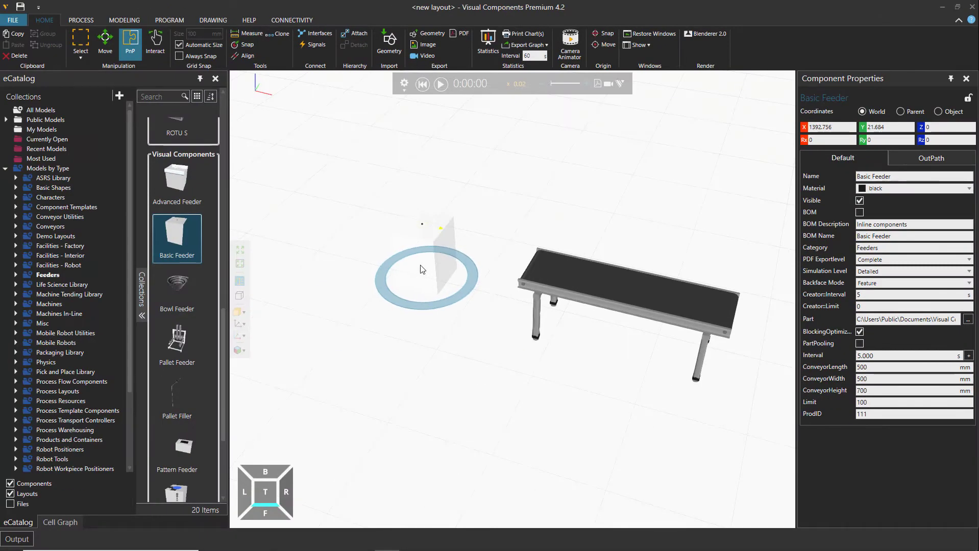
left_click(535, 276)
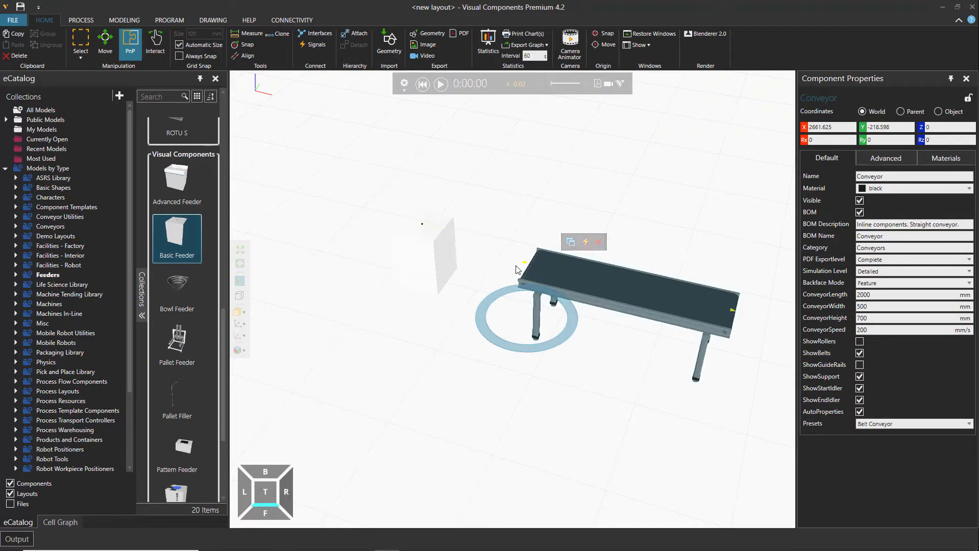
left_click(419, 267)
left_click_drag(420, 268, 449, 286)
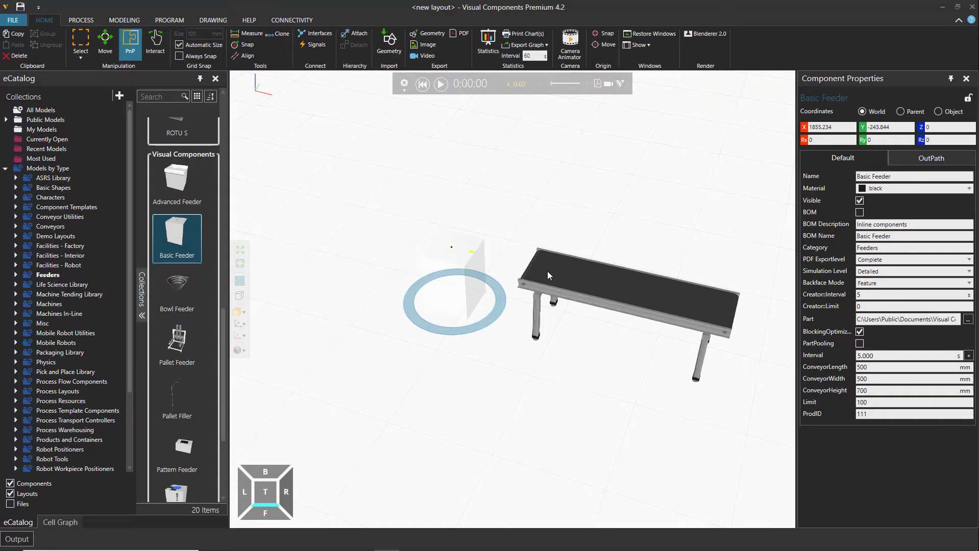
left_click(532, 263)
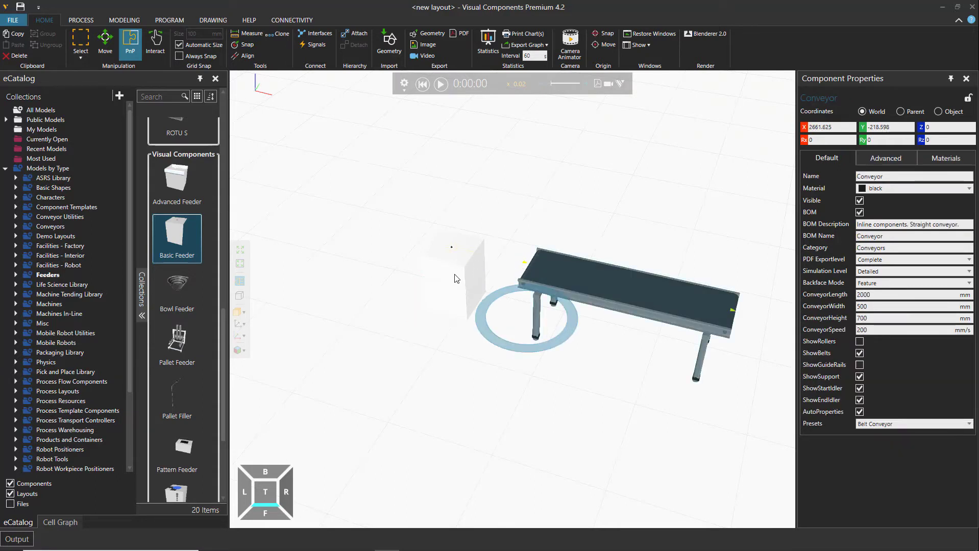
left_click_drag(443, 291, 499, 306)
left_click(445, 294)
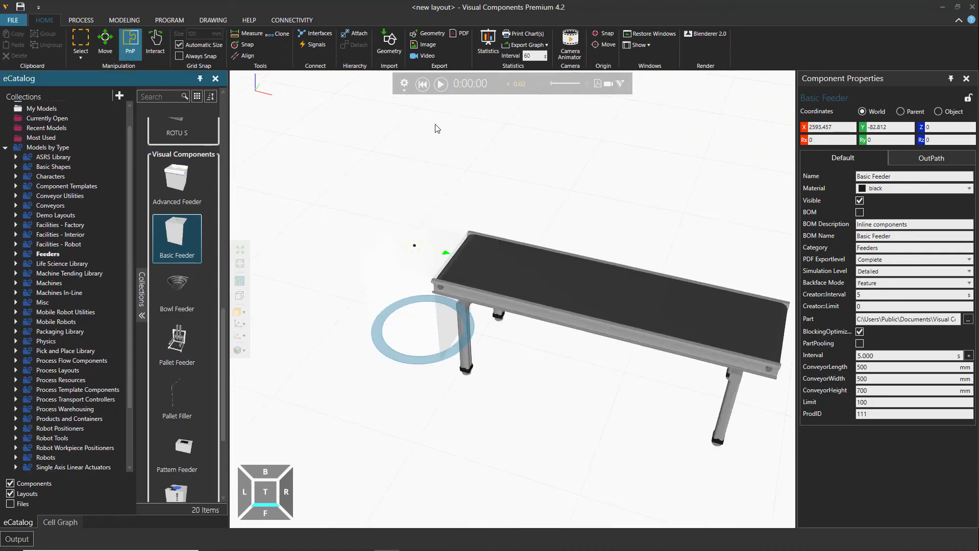
Run the simulation to feed parts from the Basic Feeder onto the conveyor
left_click(441, 84)
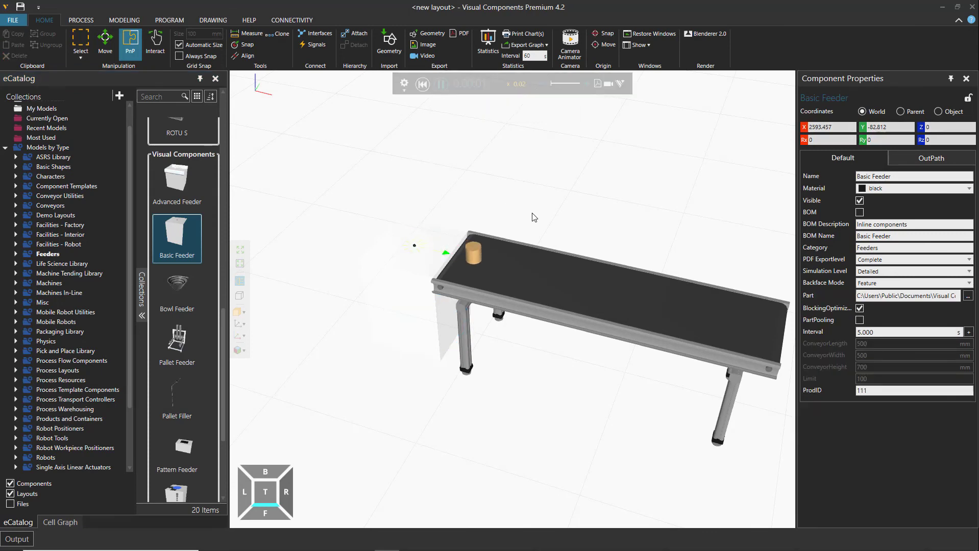